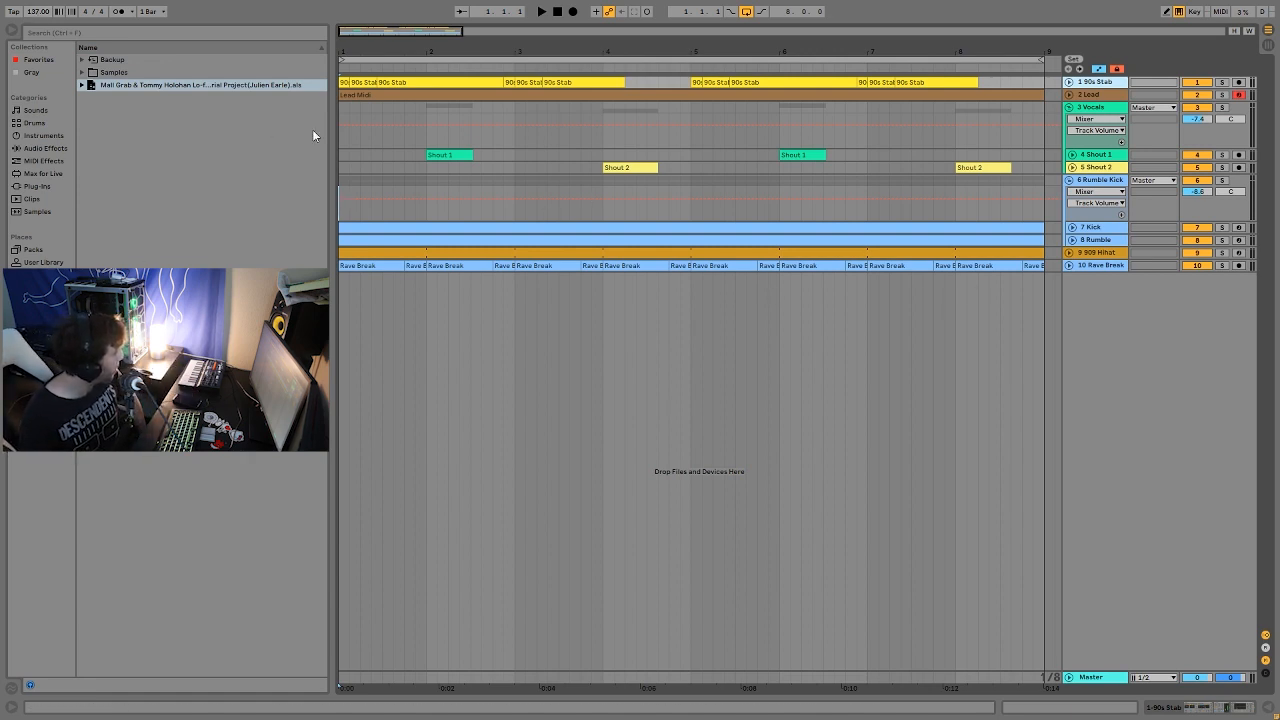
Unfold the 90s Stab track, solo it and play back the first few bars
{"action": "left_click", "coordinate": [1069, 81]}
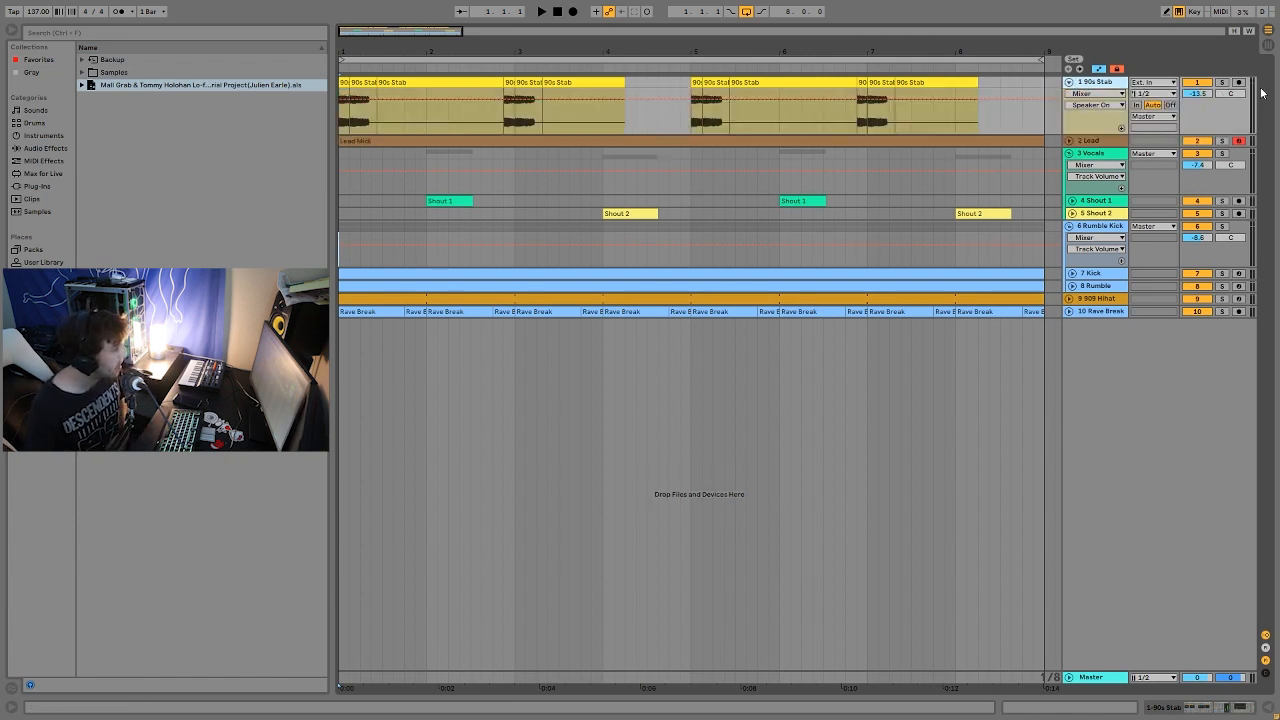
{"action": "left_click", "coordinate": [1221, 81]}
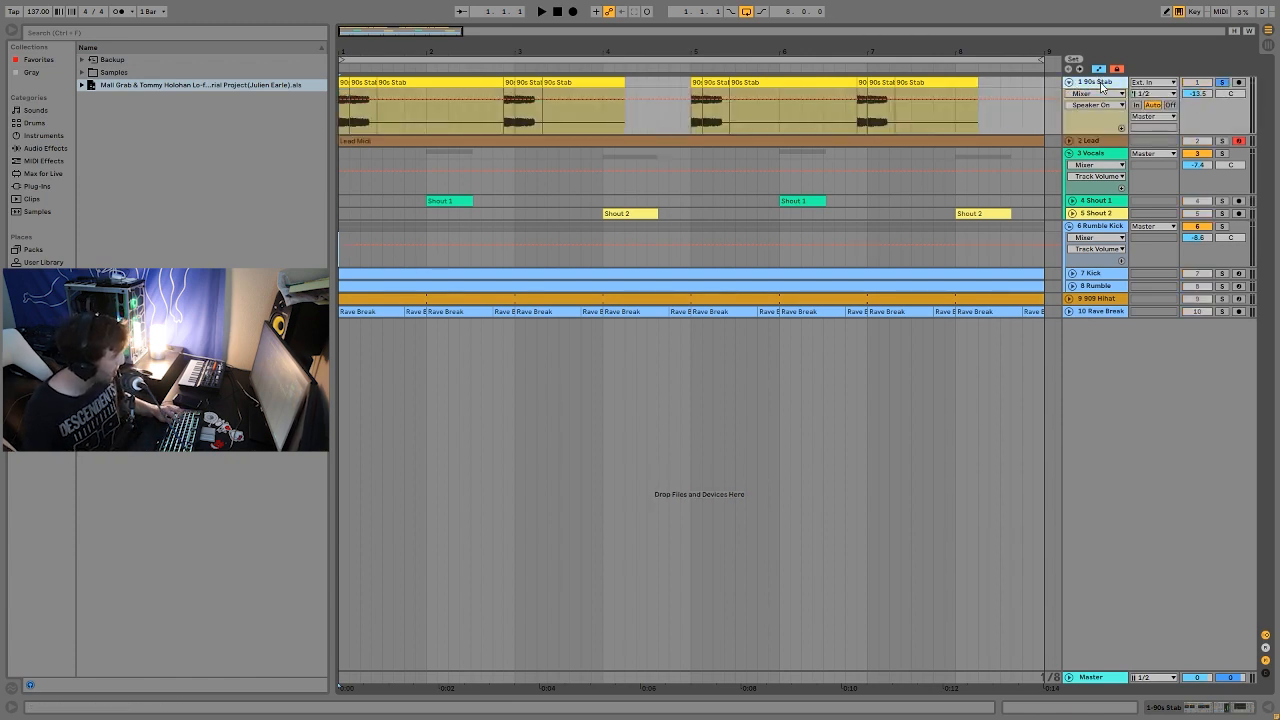
{"action": "key", "text": "space"}
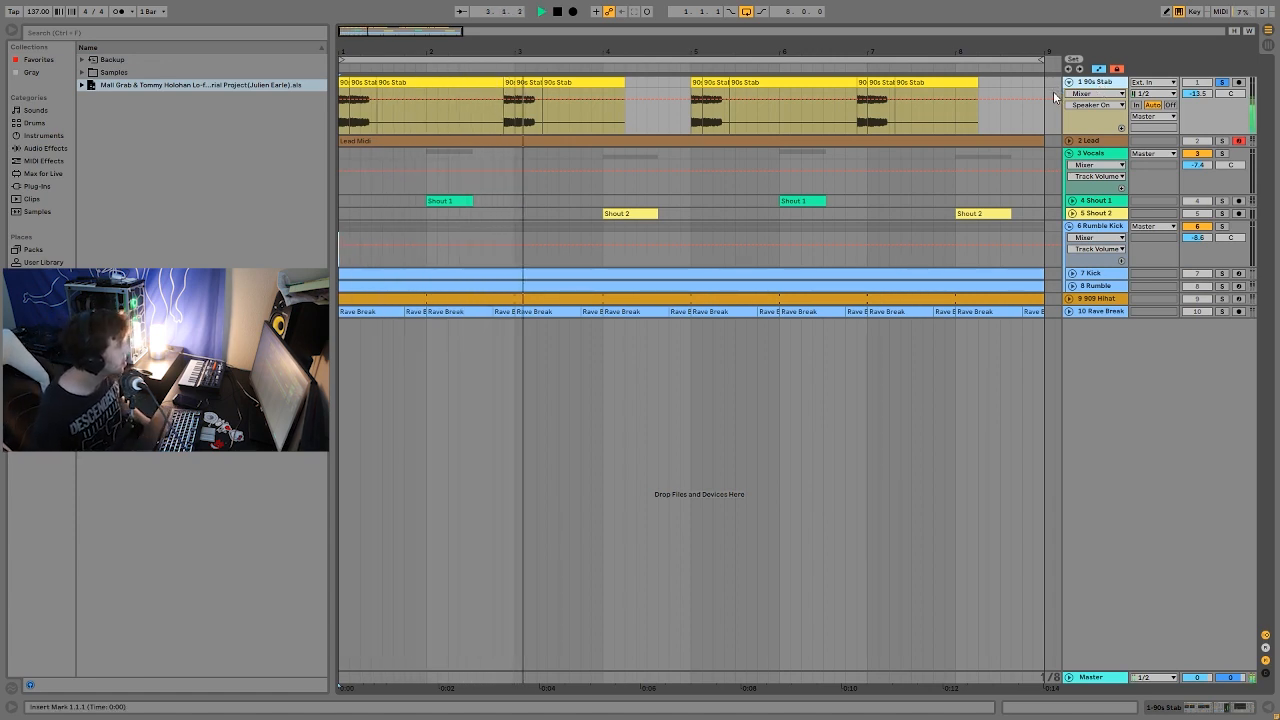
{"action": "key", "text": "space"}
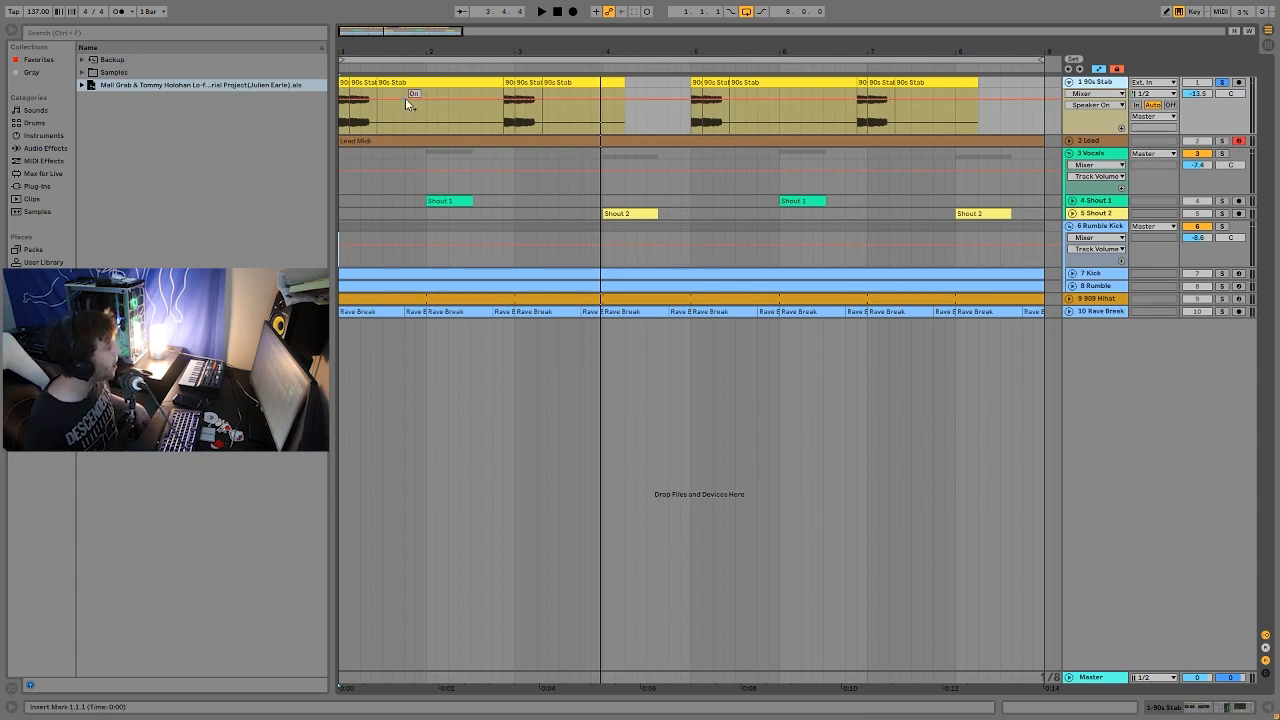
Play the 90s Stab from its first clip and unsolo the track during playback to hear it in the full mix
{"action": "left_click", "coordinate": [341, 92]}
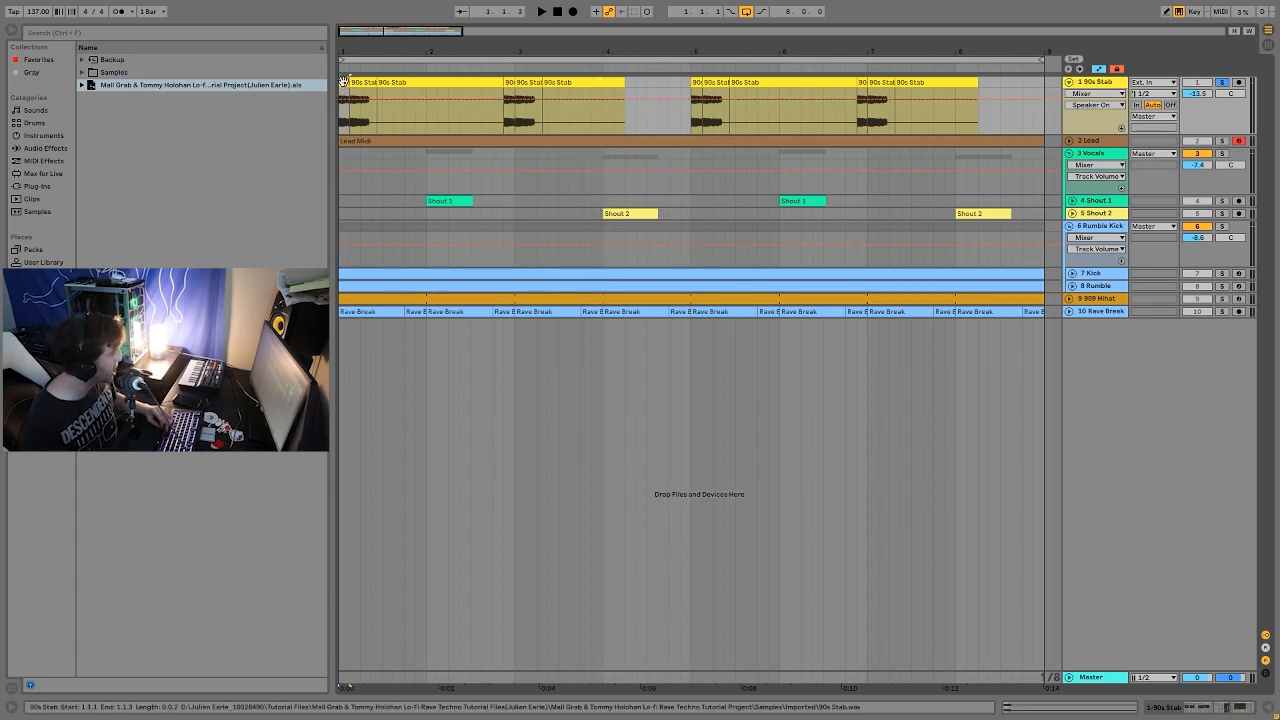
{"action": "key", "text": "space"}
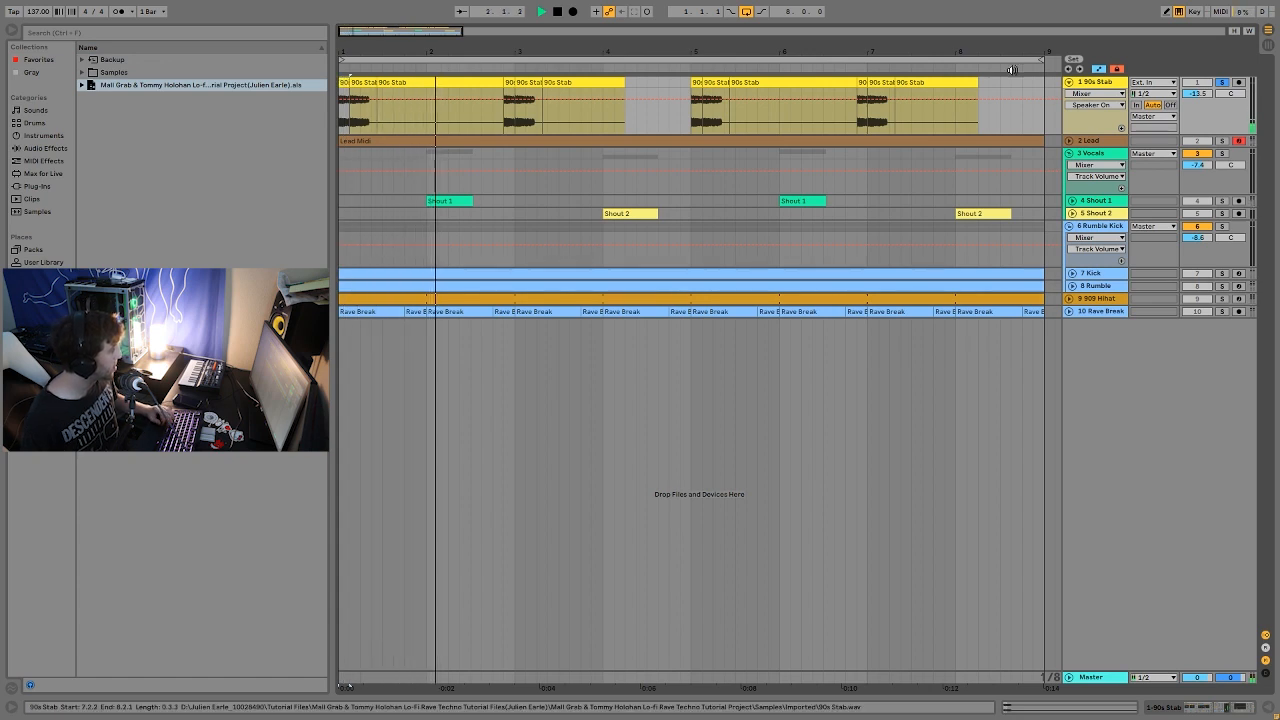
{"action": "left_click", "coordinate": [1221, 82]}
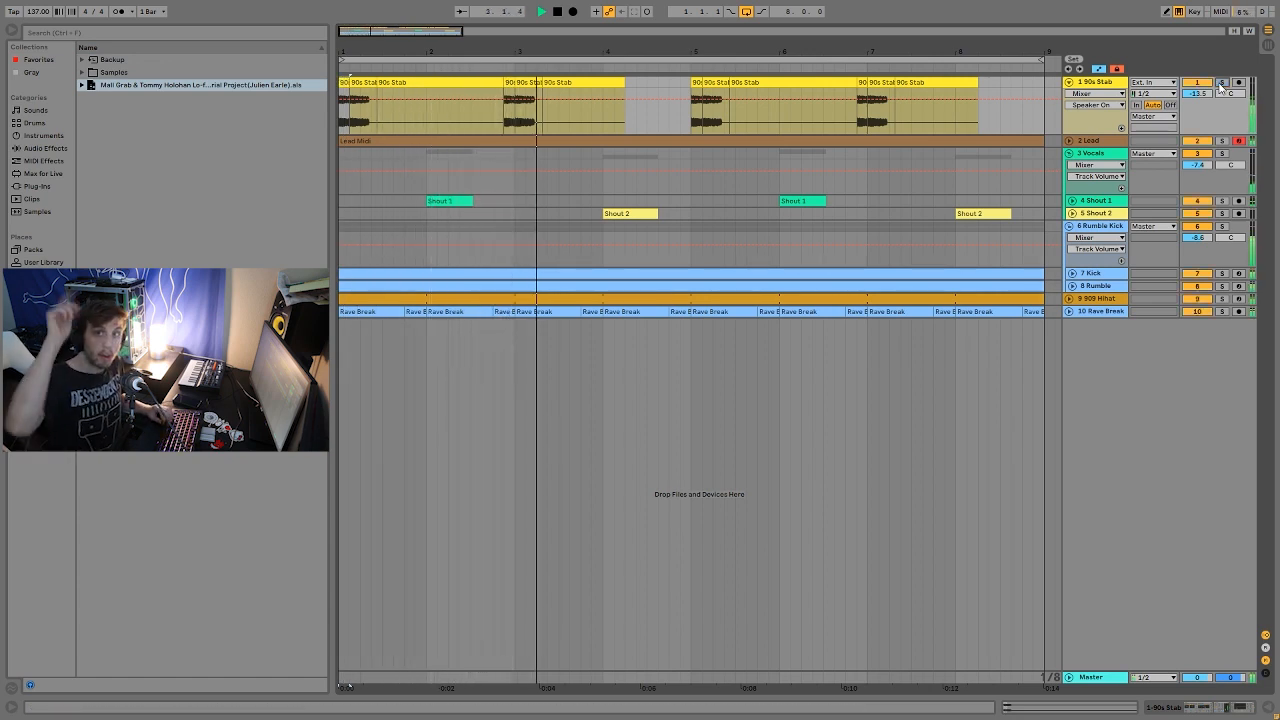
{"action": "key", "text": "space"}
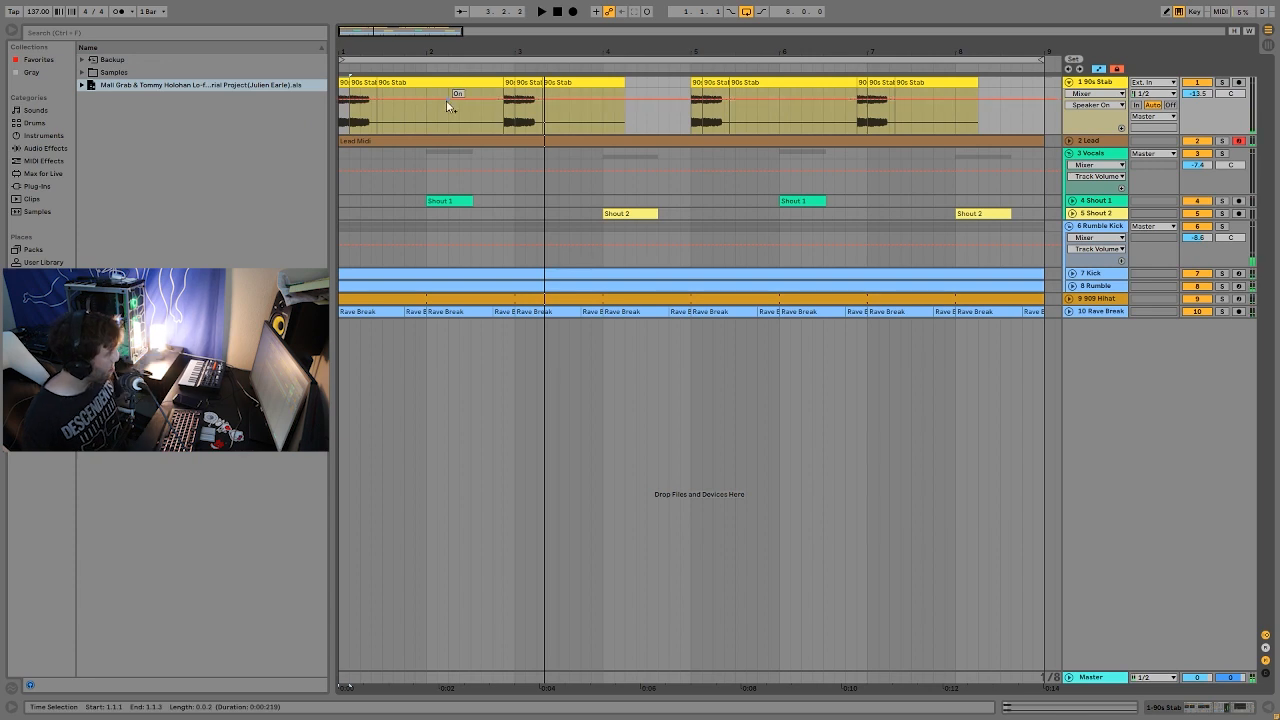
Inspect the sample waveforms of the short 90s Stab clips around bar 3
{"action": "double_click", "coordinate": [508, 86]}
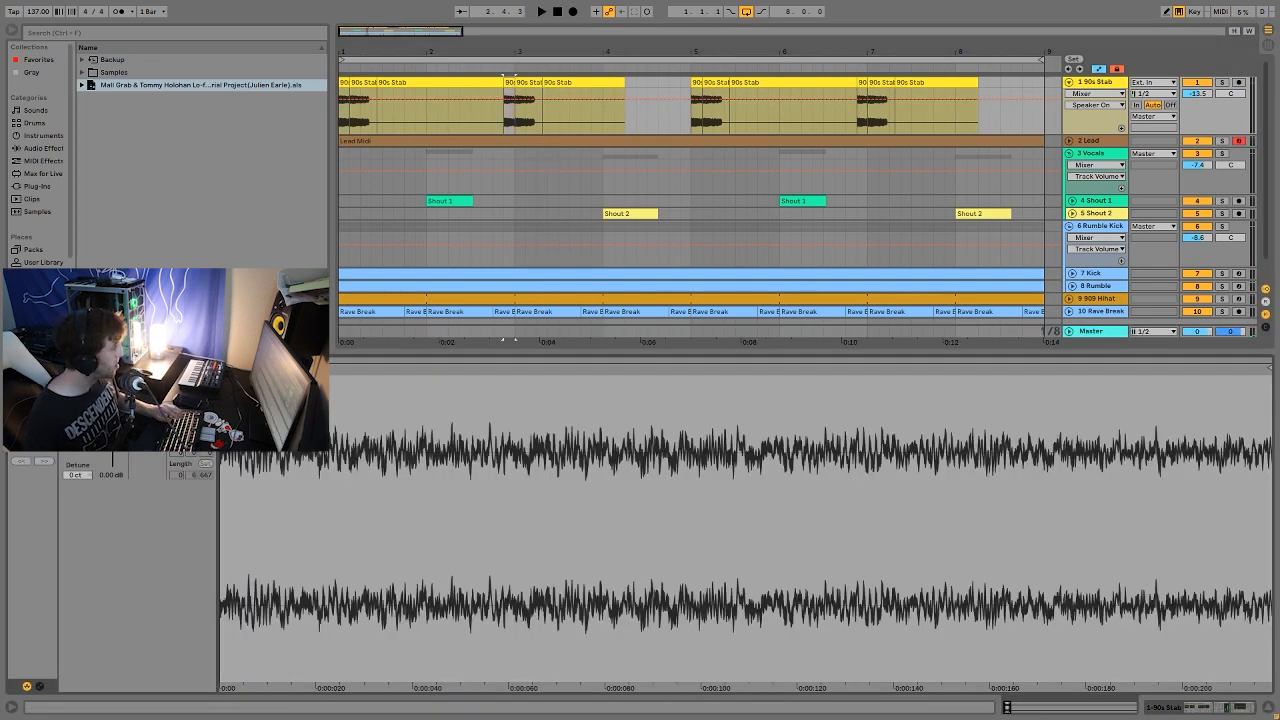
{"action": "left_click", "coordinate": [529, 84]}
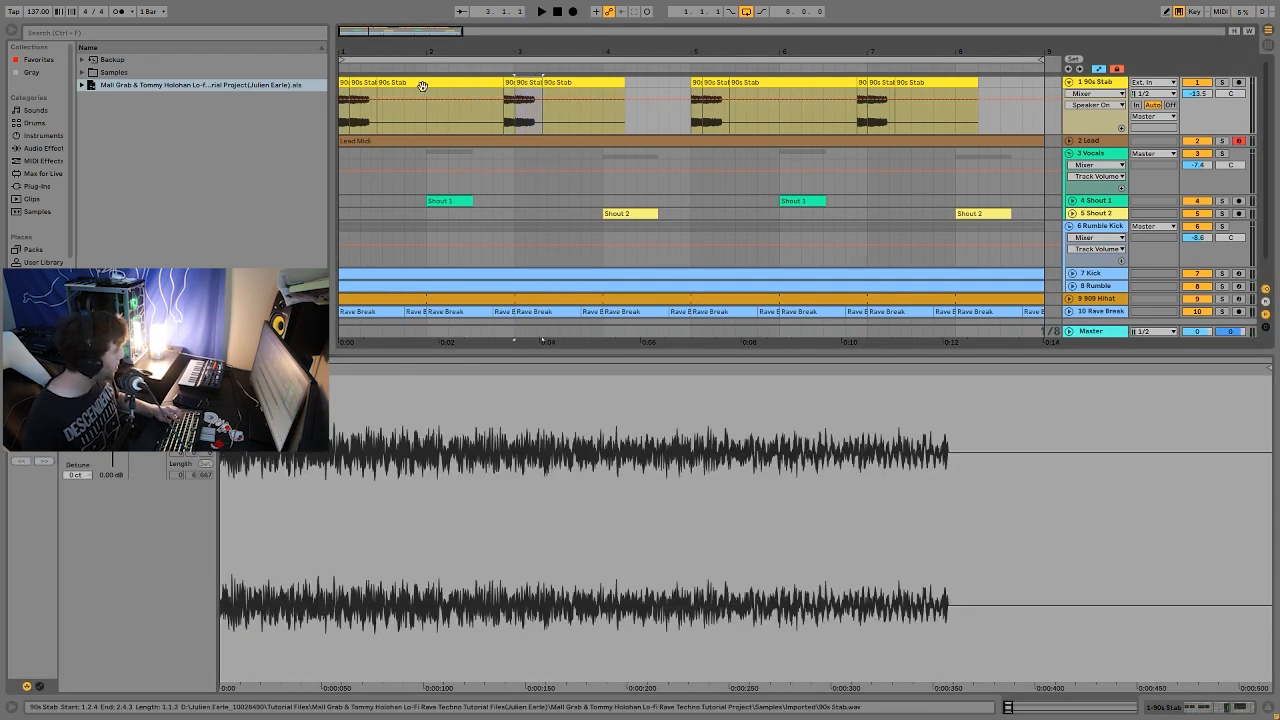
{"action": "left_click", "coordinate": [513, 123]}
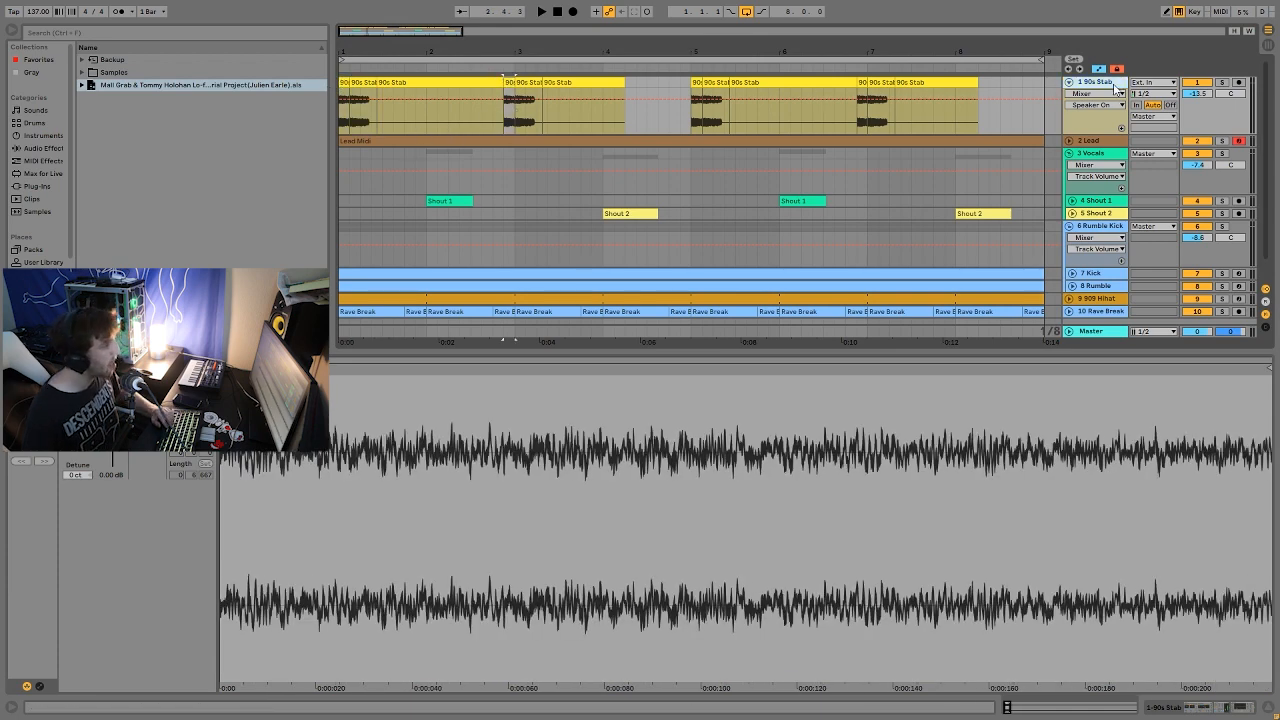
Show the 90s Stab track's effect chain and play the soloed stab from its first clip
{"action": "key", "text": "shift+Tab"}
{"action": "left_click", "coordinate": [344, 84]}
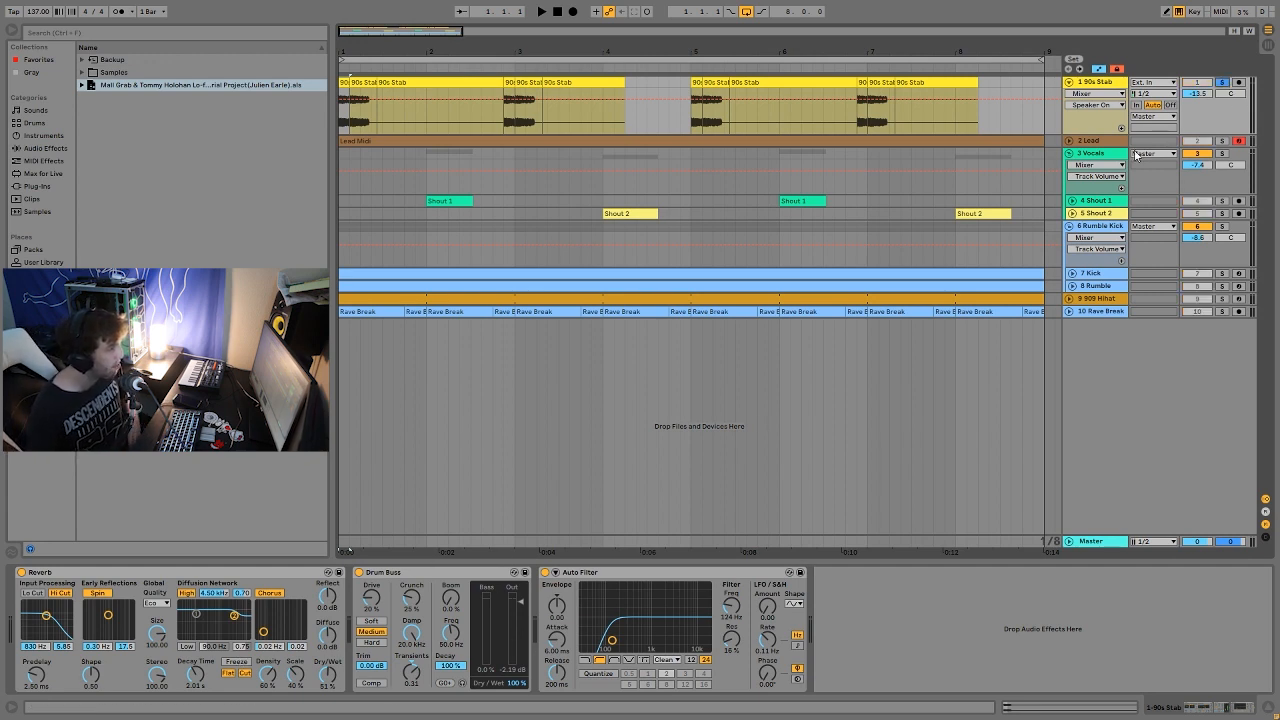
{"action": "key", "text": "space"}
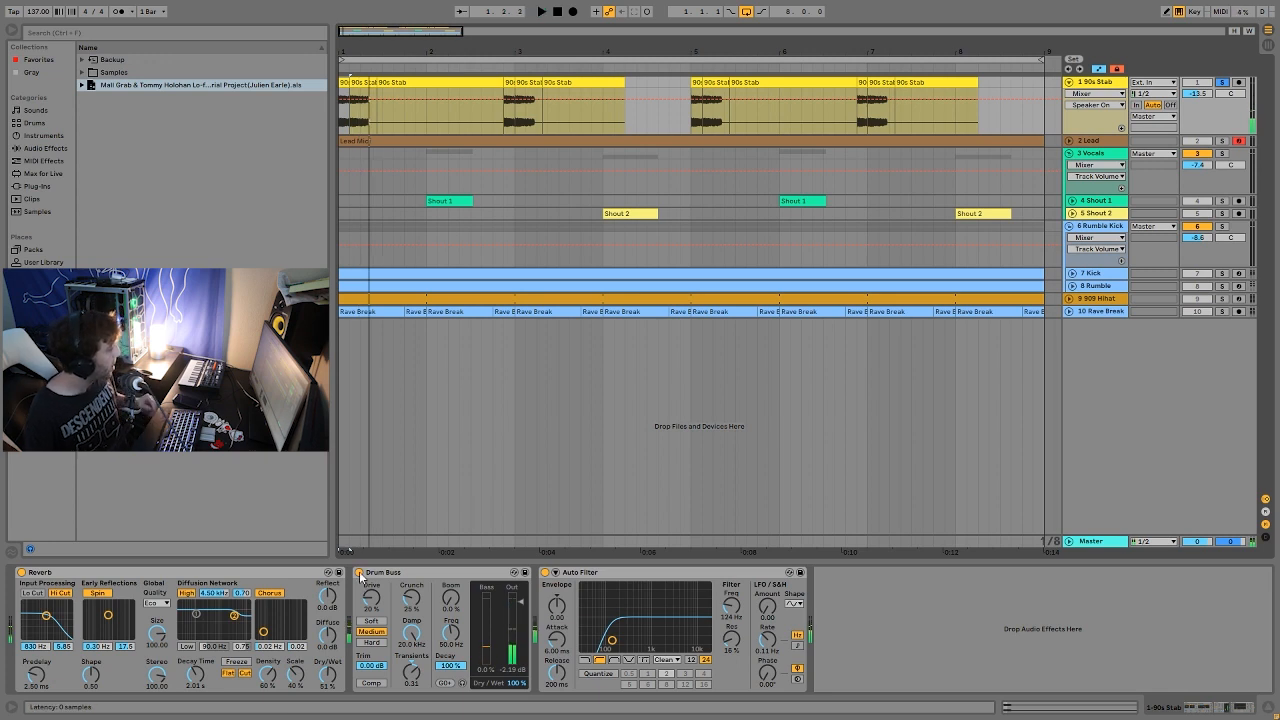
Try the stab with Drum Buss bypassed and the 90s Stab track volume raised
{"action": "left_click", "coordinate": [360, 574]}
{"action": "key", "text": "space"}
{"action": "key", "text": "space"}
{"action": "left_click", "coordinate": [1197, 94]}
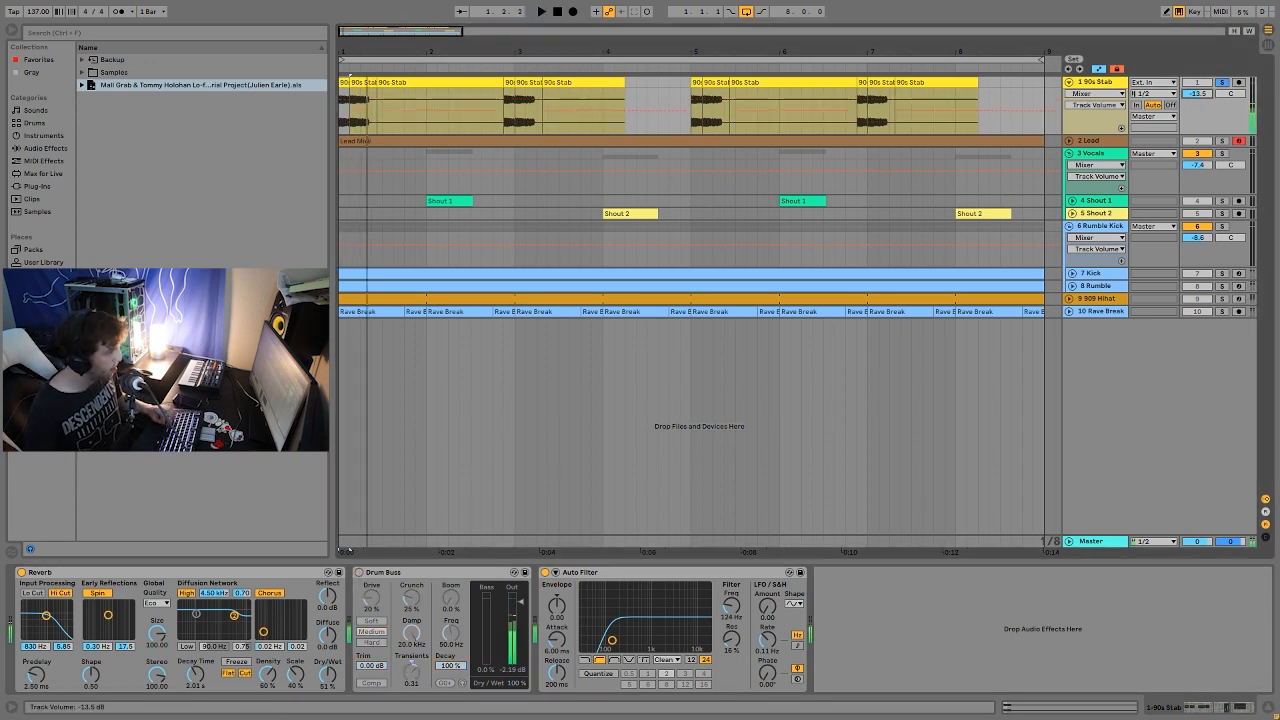
{"action": "left_click_drag", "start_coordinate": [1197, 94], "coordinate": [1198, 96]}
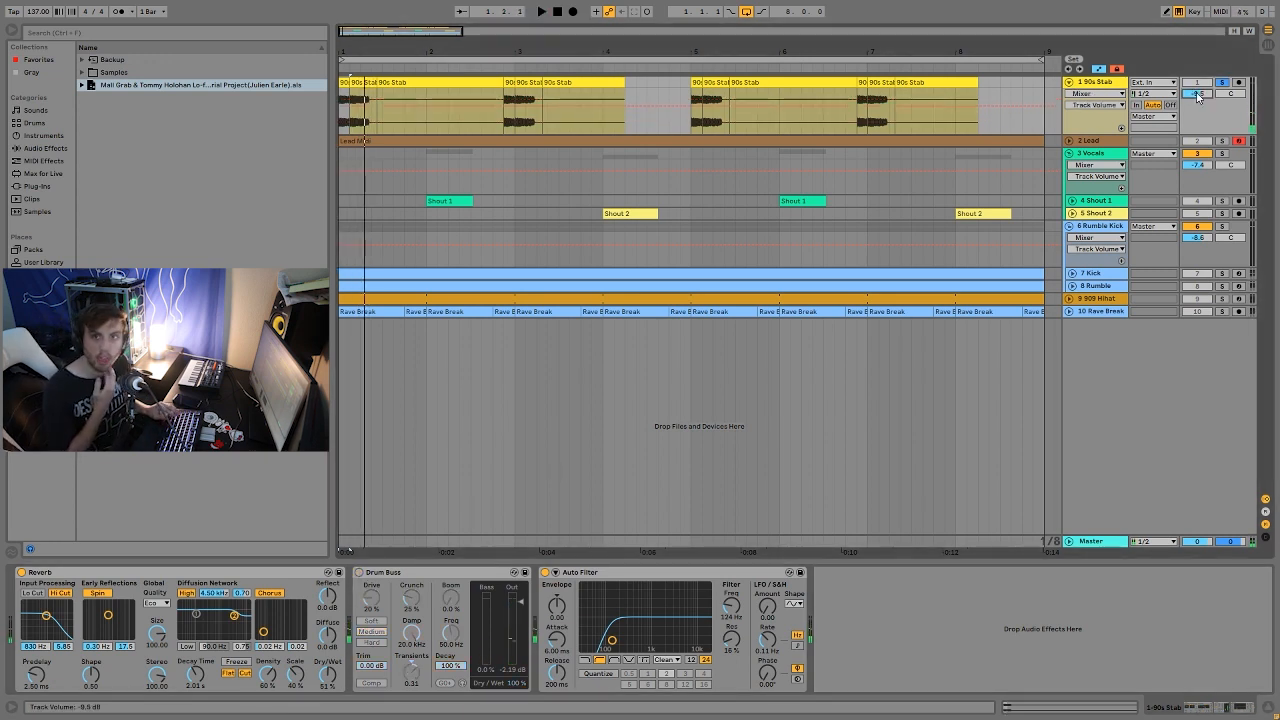
Undo the stab's volume change and Drum Buss bypass, and replay the soloed stab
{"action": "key", "text": "ctrl+z"}
{"action": "key", "text": "ctrl+z"}
{"action": "key", "text": "space"}
{"action": "key", "text": "space"}
{"action": "key", "text": "space"}
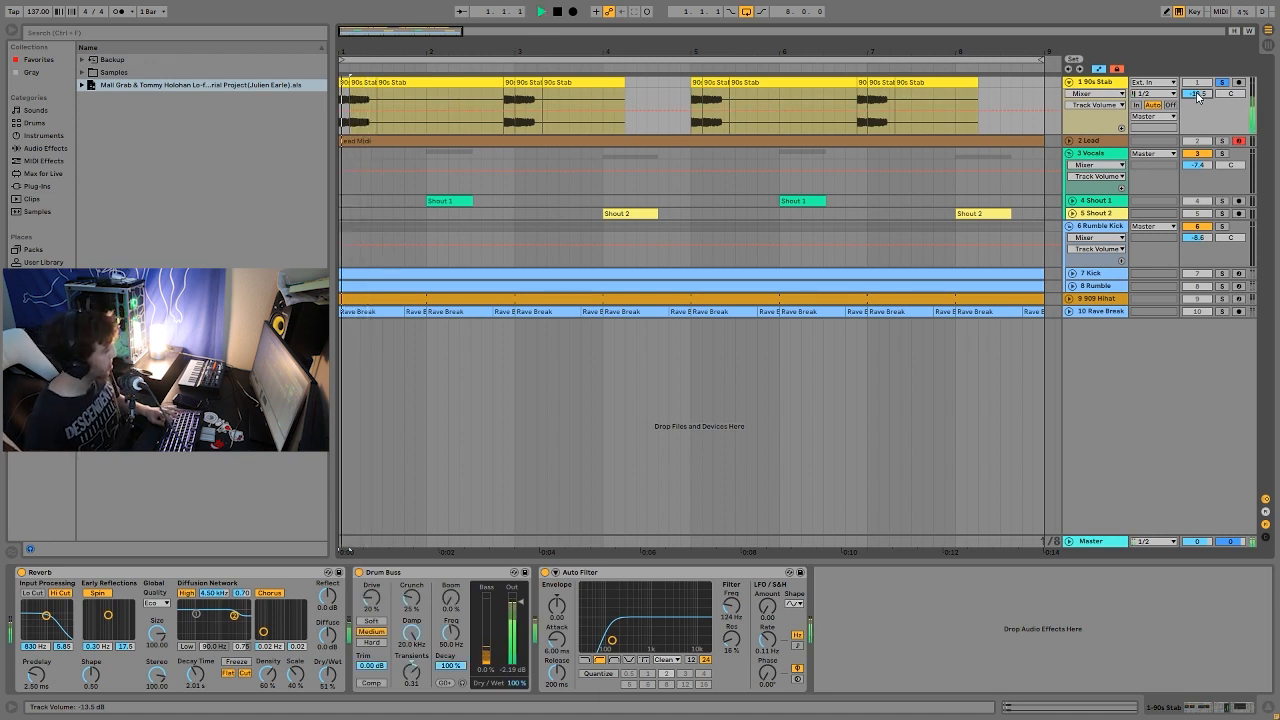
{"action": "key", "text": "space"}
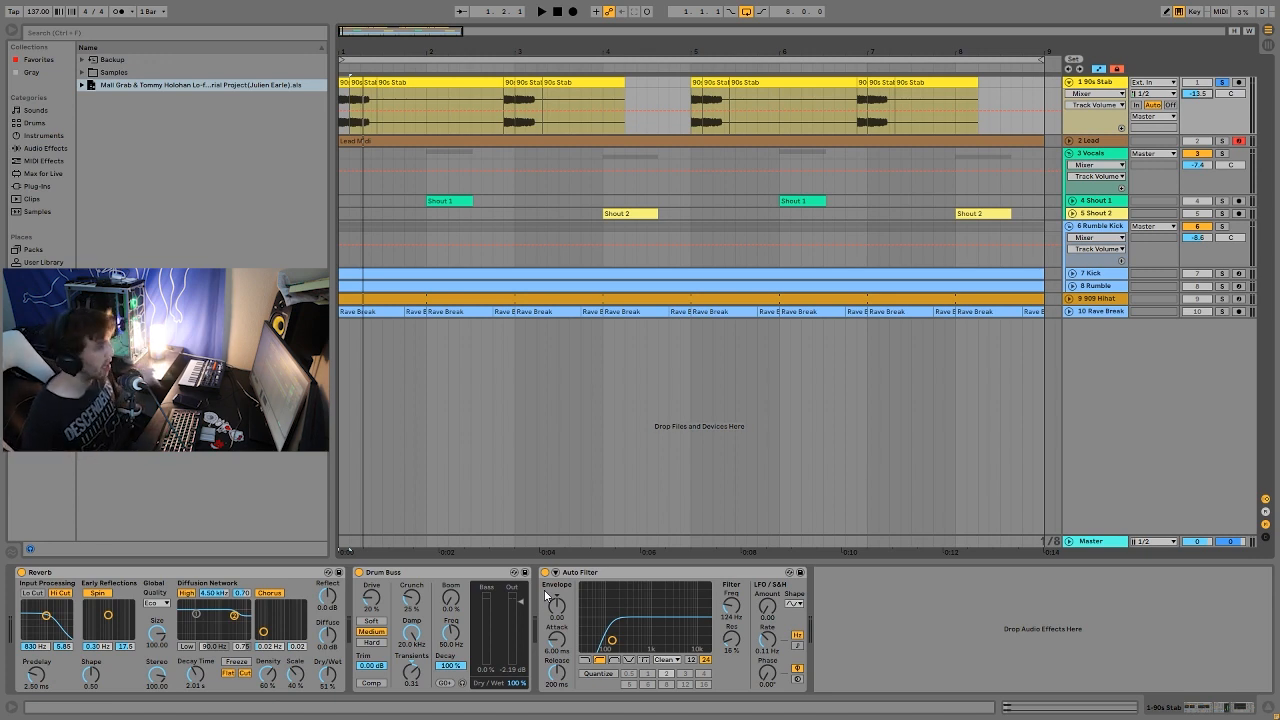
Unsolo the 90s Stab track and play the loop to hear the full mix
{"action": "left_click", "coordinate": [1203, 85]}
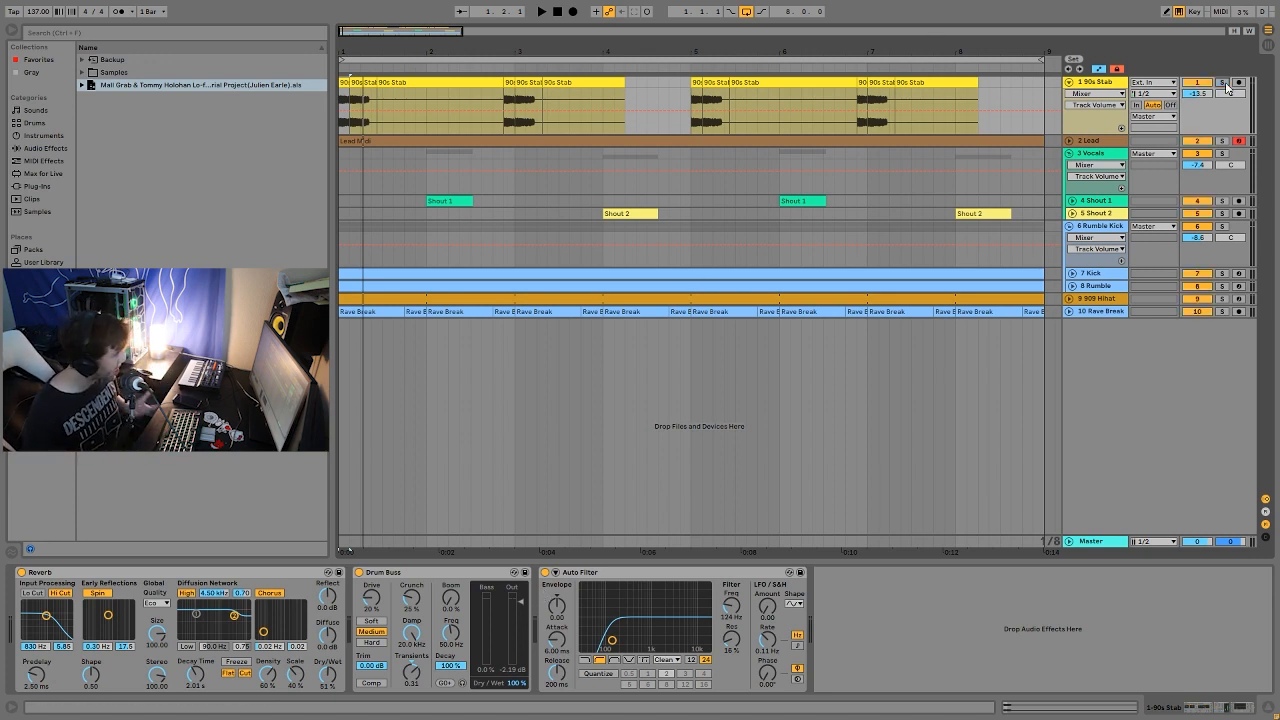
{"action": "key", "text": "space"}
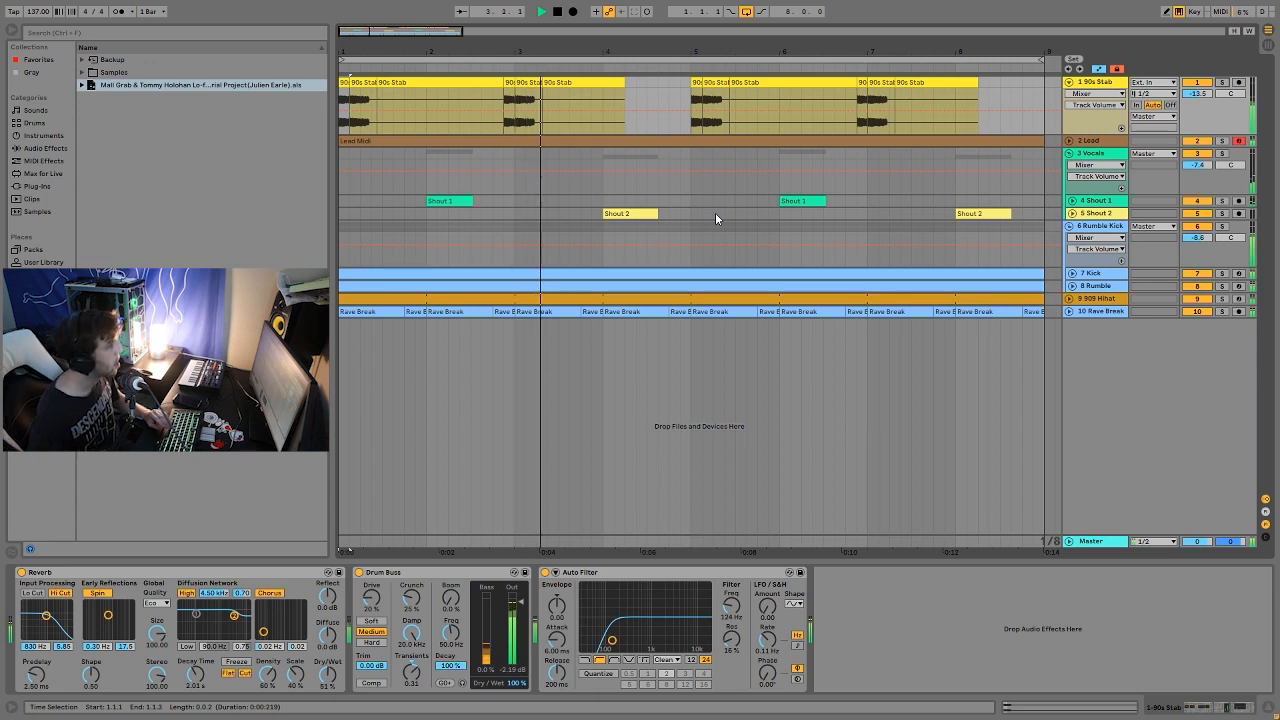
{"action": "key", "text": "space"}
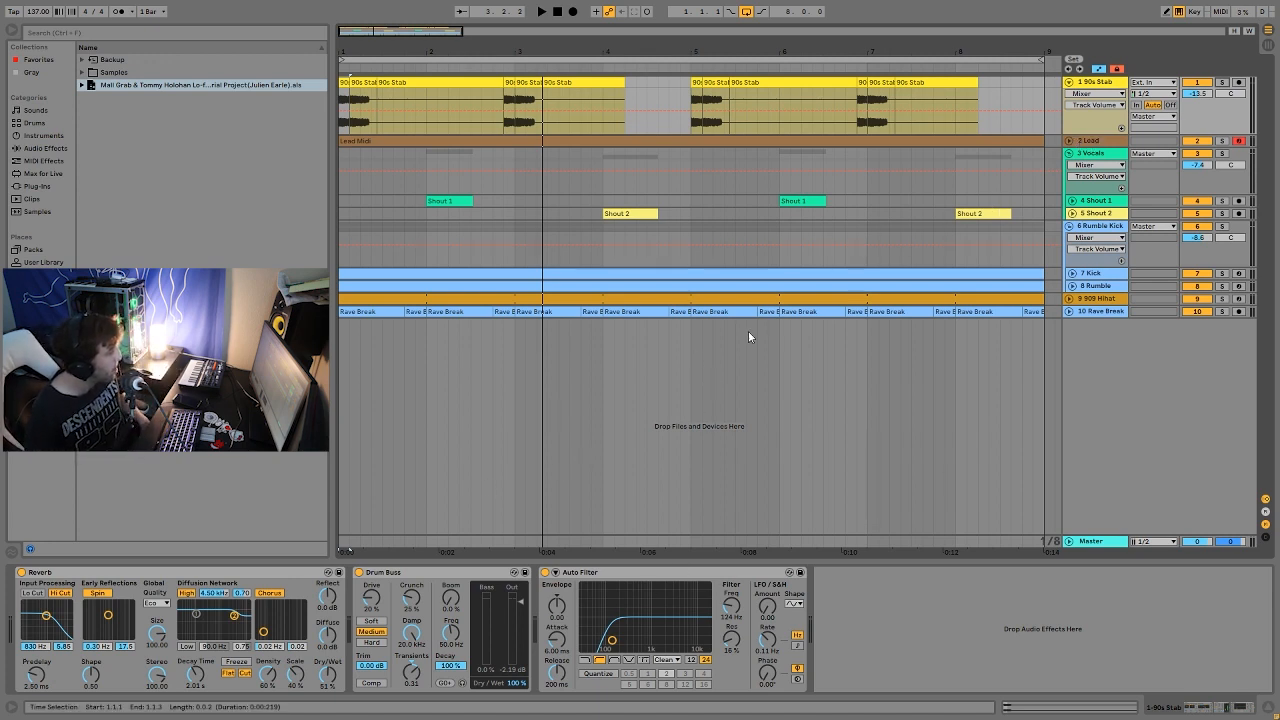
Unfold the Lead track with its device chain shown, solo it and play it back
{"action": "left_click", "coordinate": [1090, 142]}
{"action": "left_click", "coordinate": [1069, 141]}
{"action": "left_click", "coordinate": [1221, 141]}
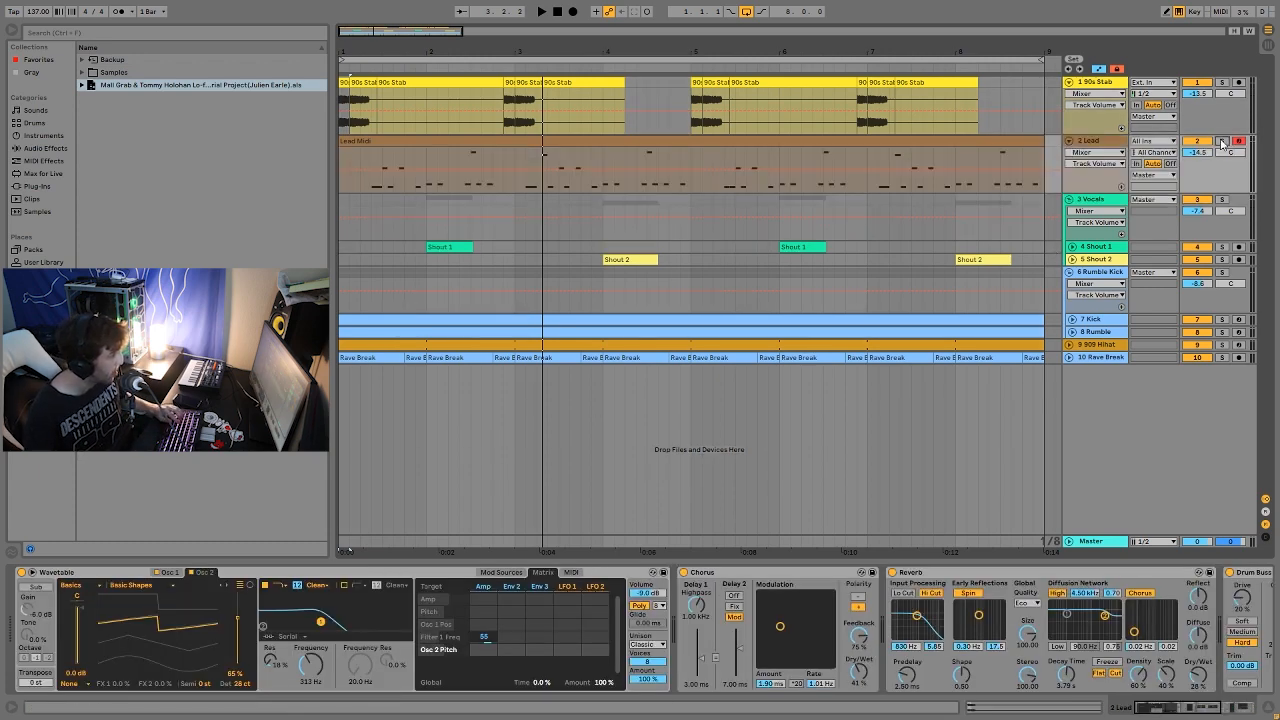
{"action": "key", "text": "space"}
Open the Lead MIDI clip, fold the piano roll to its used notes and audition each pitch from D#3 upward before unfolding it
{"action": "double_click", "coordinate": [615, 137]}
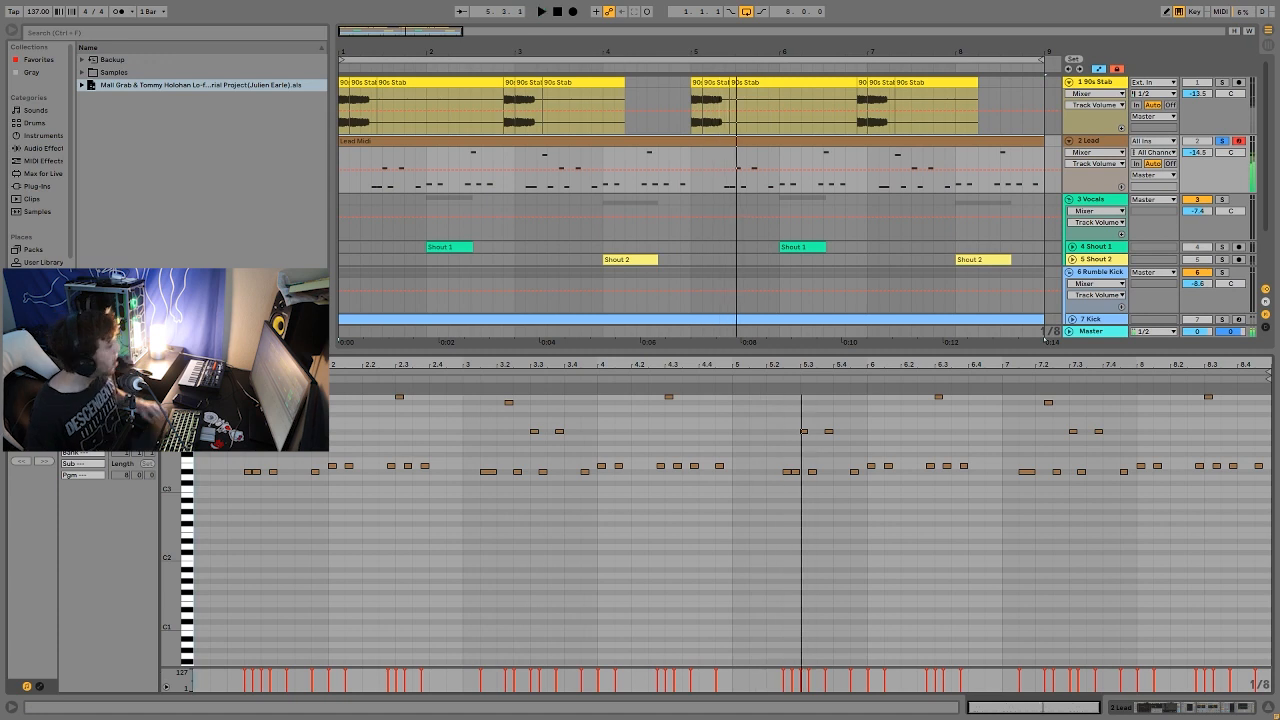
{"action": "left_click", "coordinate": [176, 388]}
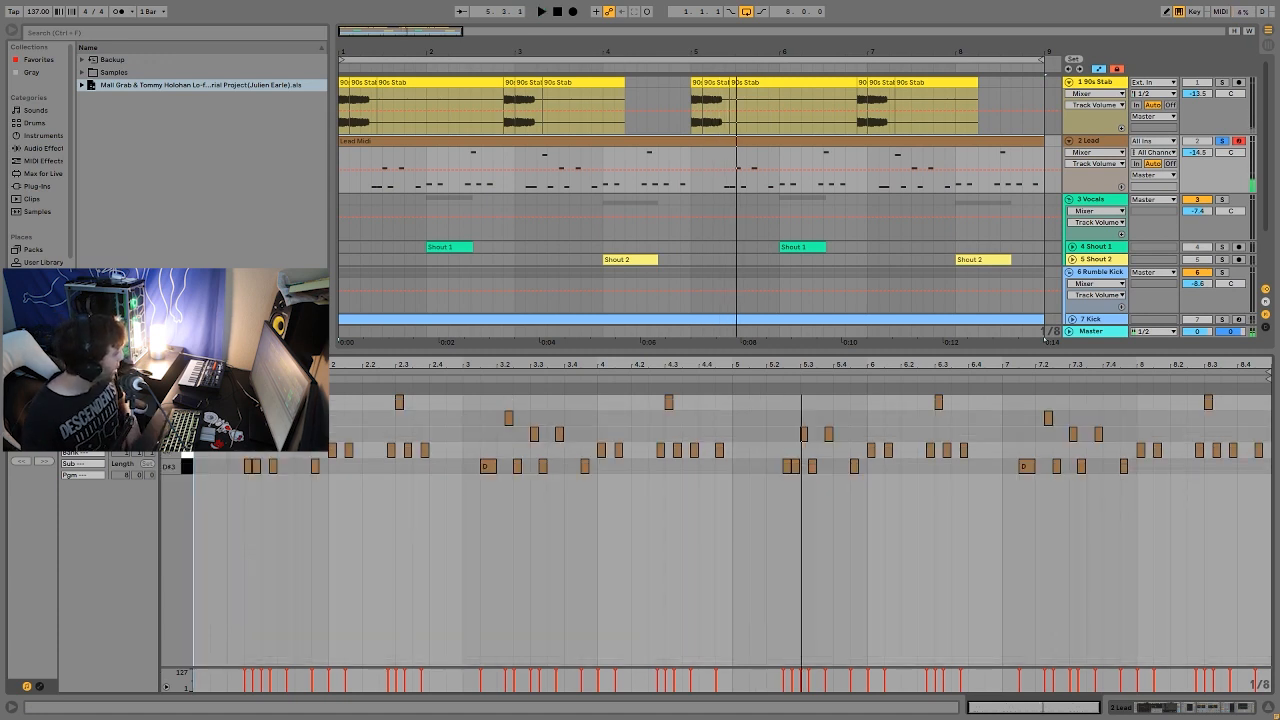
{"action": "left_click", "coordinate": [187, 465]}
{"action": "left_click", "coordinate": [187, 452]}
{"action": "left_click", "coordinate": [187, 435]}
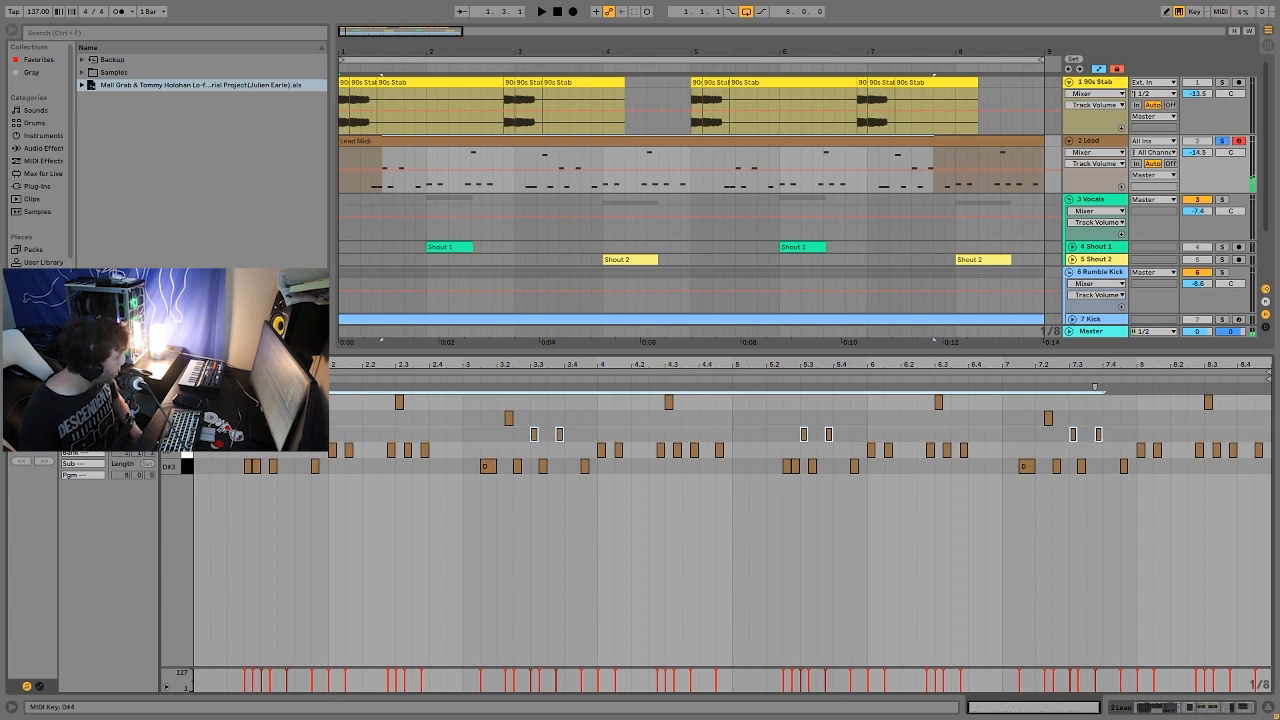
{"action": "left_click", "coordinate": [187, 418]}
{"action": "left_click", "coordinate": [187, 402]}
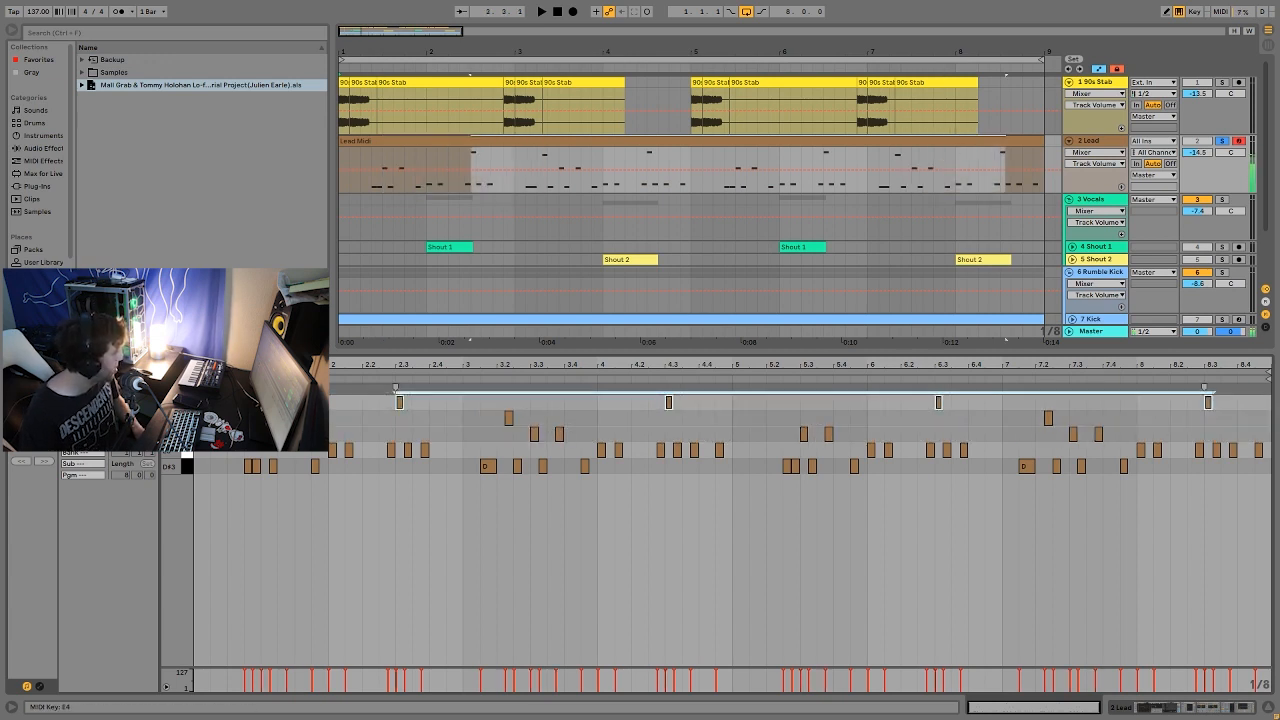
{"action": "left_click", "coordinate": [187, 418]}
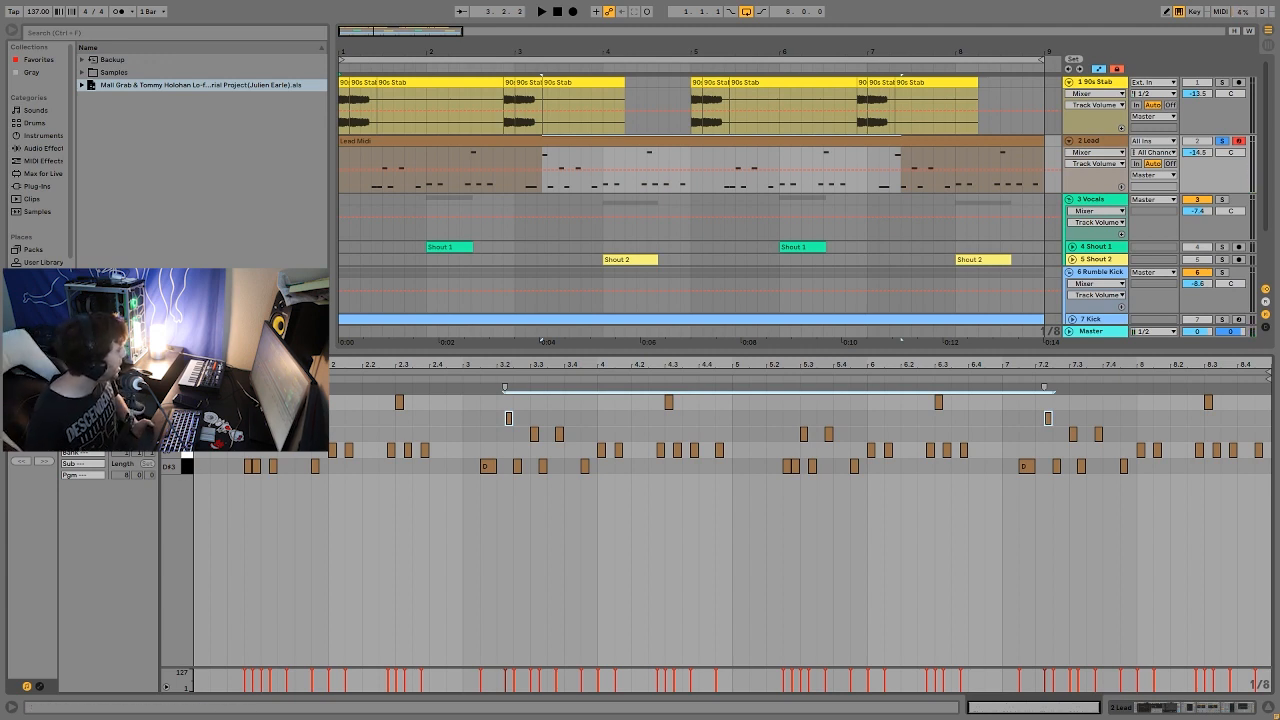
{"action": "left_click", "coordinate": [177, 386]}
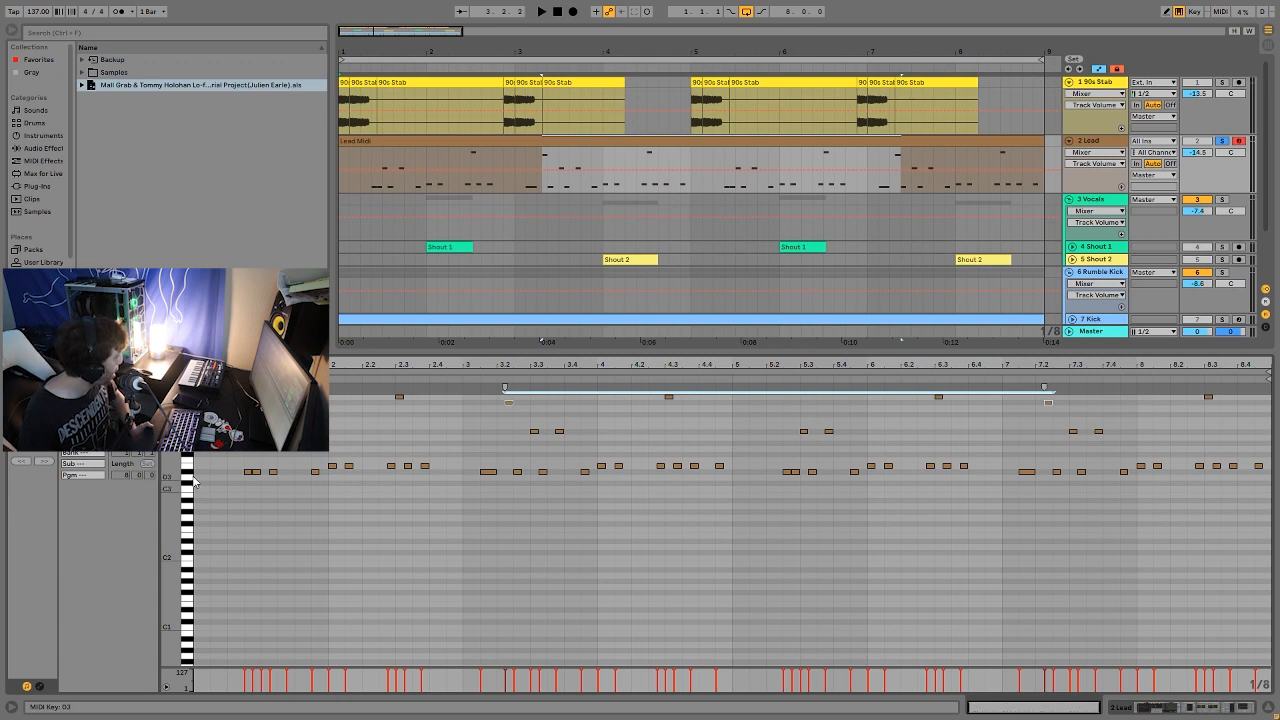
Examine the first-bar notes and the two E3 notes at bar 2 in the Lead clip, and play the melody
{"action": "left_click", "coordinate": [249, 472]}
{"action": "left_click", "coordinate": [384, 186]}
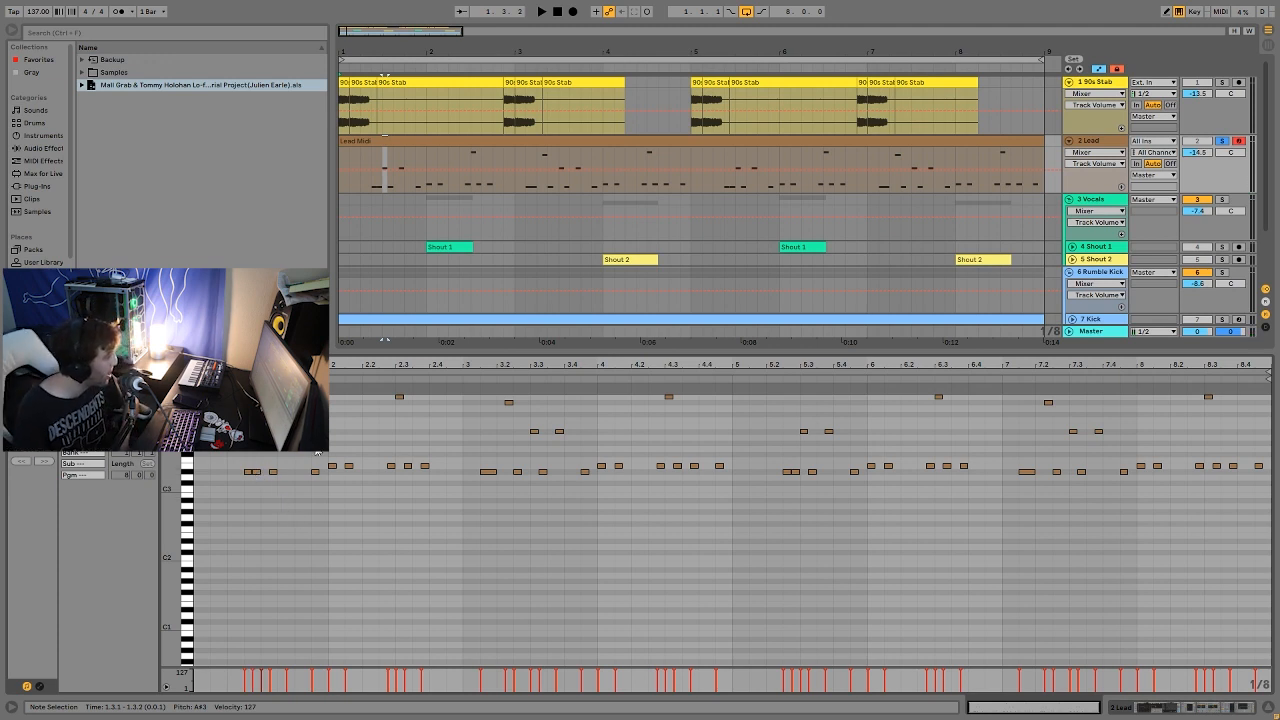
{"action": "left_click_drag", "start_coordinate": [324, 459], "coordinate": [360, 468]}
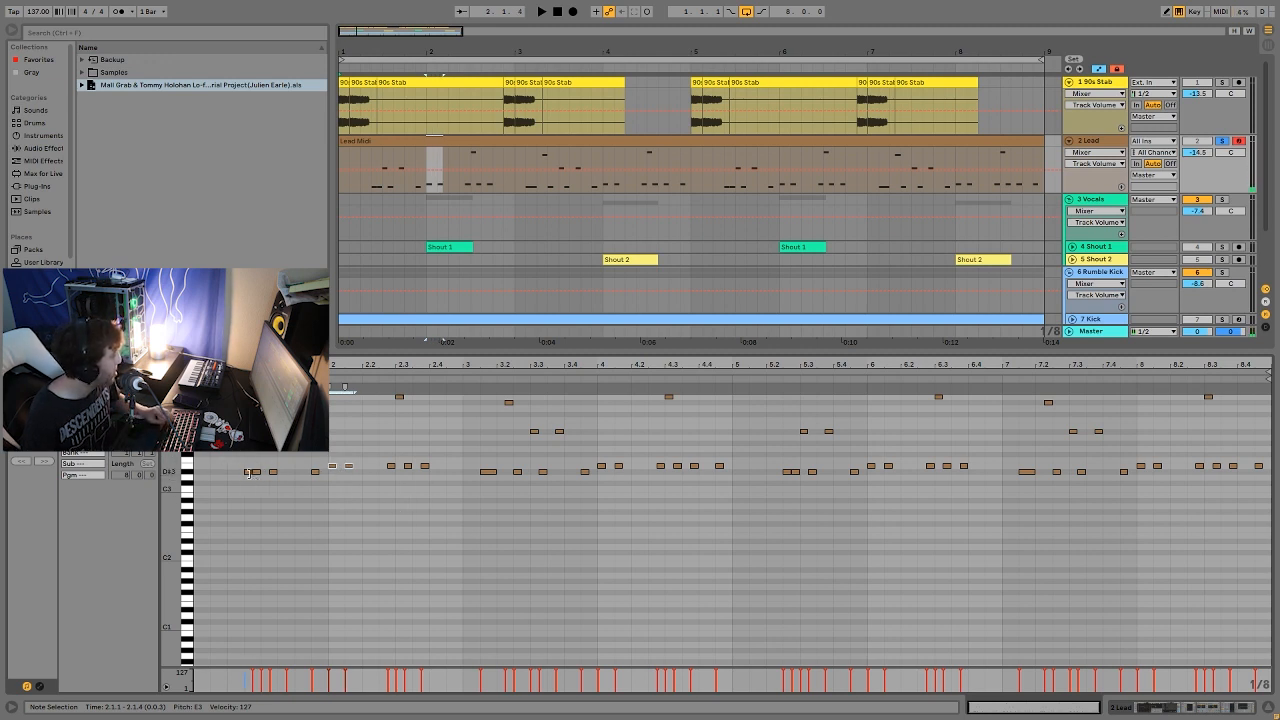
{"action": "key", "text": "space"}
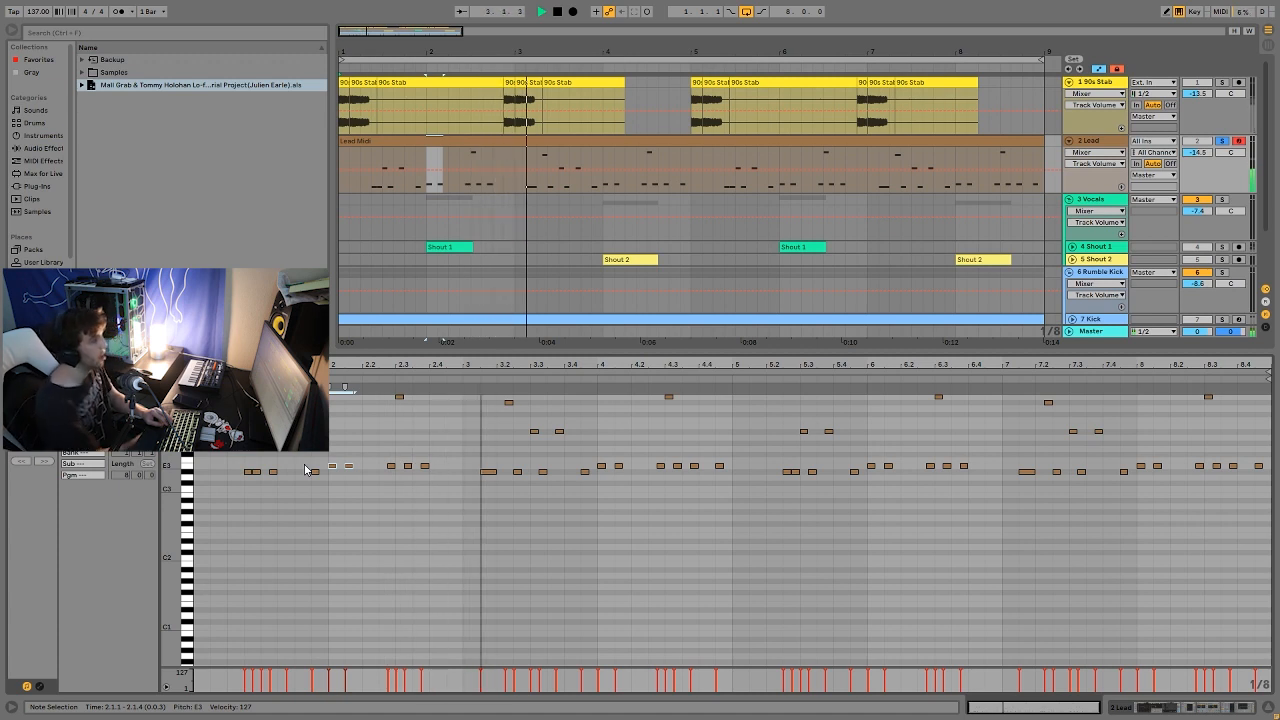
{"action": "key", "text": "space"}
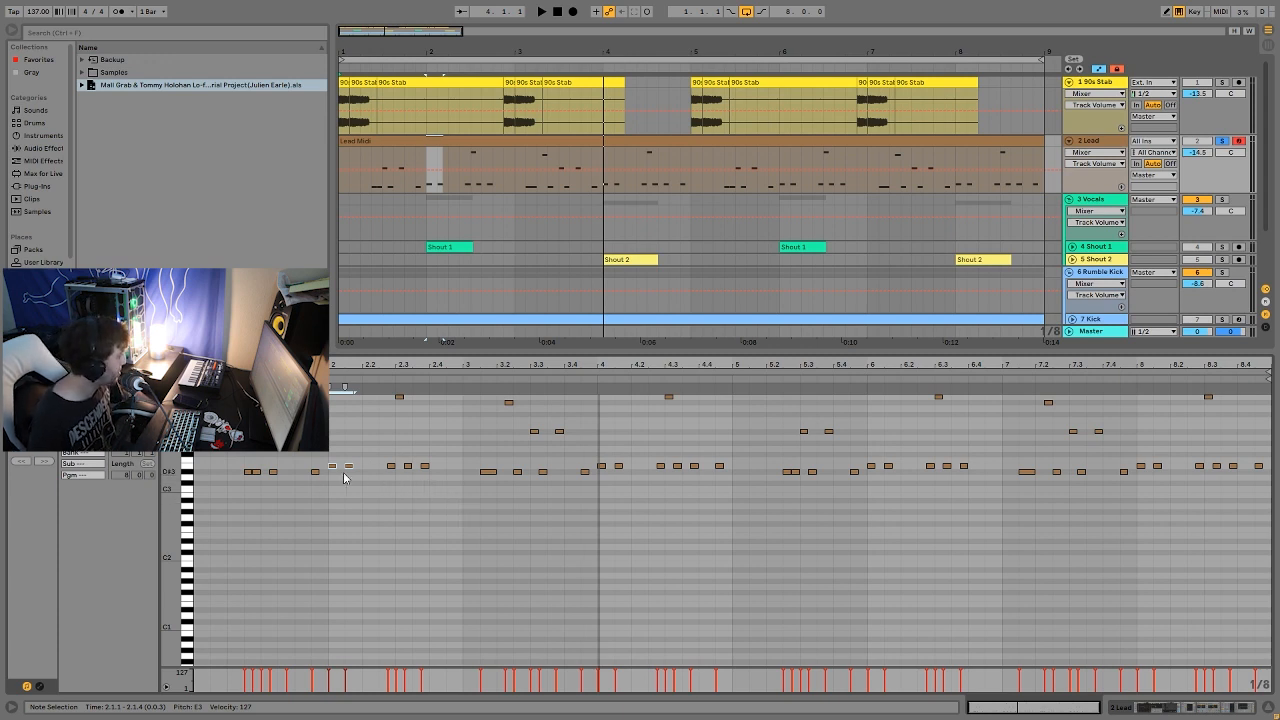
Compare the first-bar D#3 and A#3 notes with the E3 pair at bar 2 and replay the Lead melody
{"action": "left_click", "coordinate": [252, 471]}
{"action": "left_click_drag", "start_coordinate": [251, 442], "coordinate": [294, 424]}
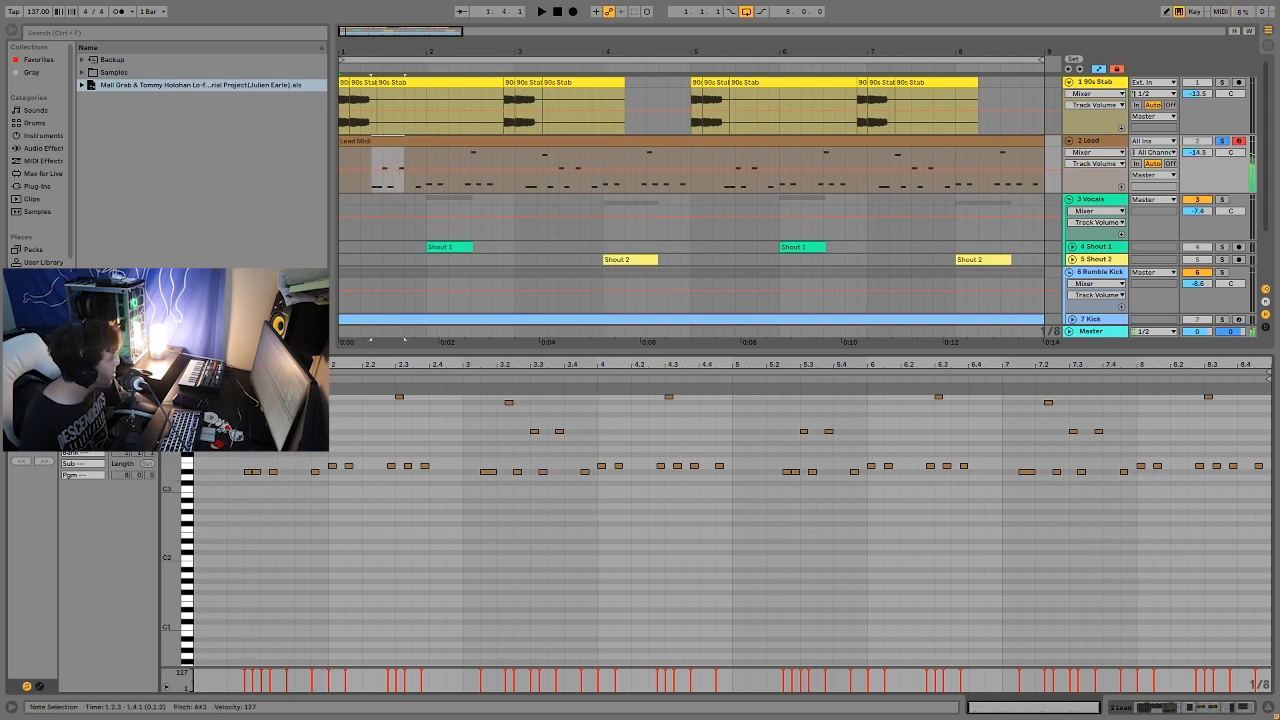
{"action": "left_click_drag", "start_coordinate": [322, 468], "coordinate": [354, 456]}
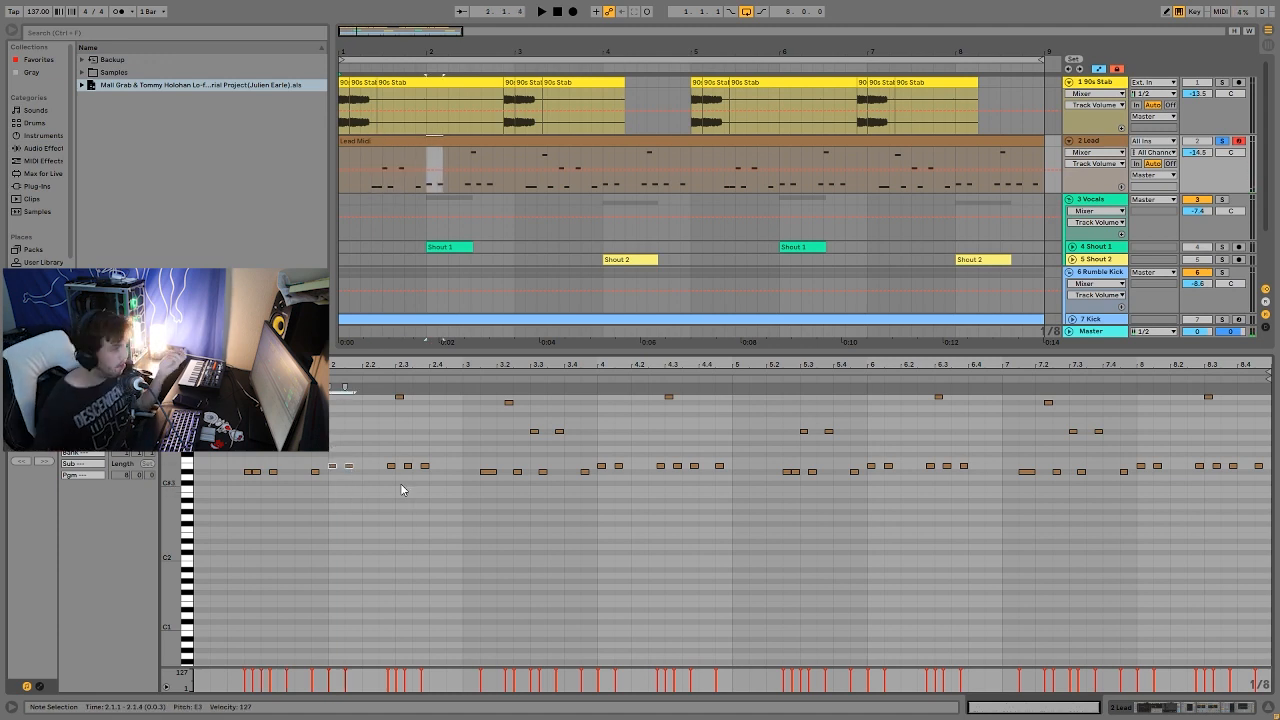
{"action": "left_click_drag", "start_coordinate": [298, 508], "coordinate": [351, 427]}
{"action": "left_click", "coordinate": [348, 466]}
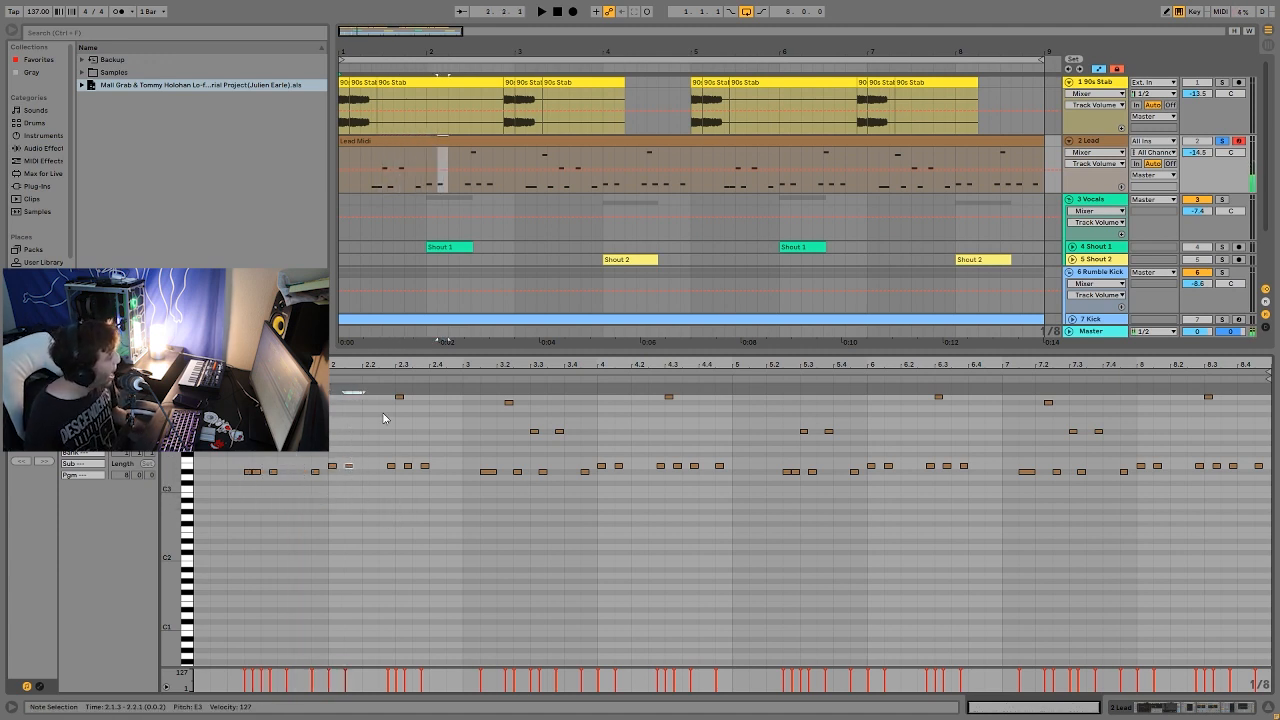
{"action": "key", "text": "space"}
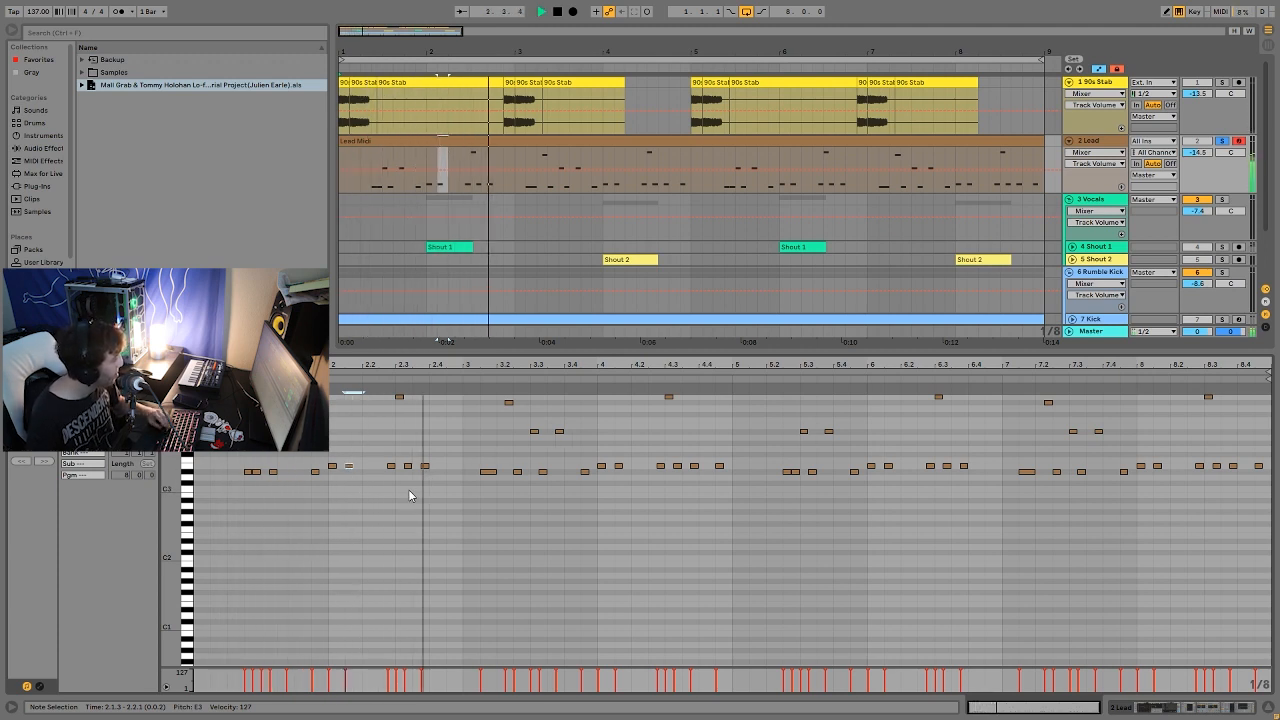
Play the Lead melody after marking the notes around 2.3, and switch from the piano roll to the Lead track's device chain
{"action": "key", "text": "space"}
{"action": "left_click", "coordinate": [419, 421]}
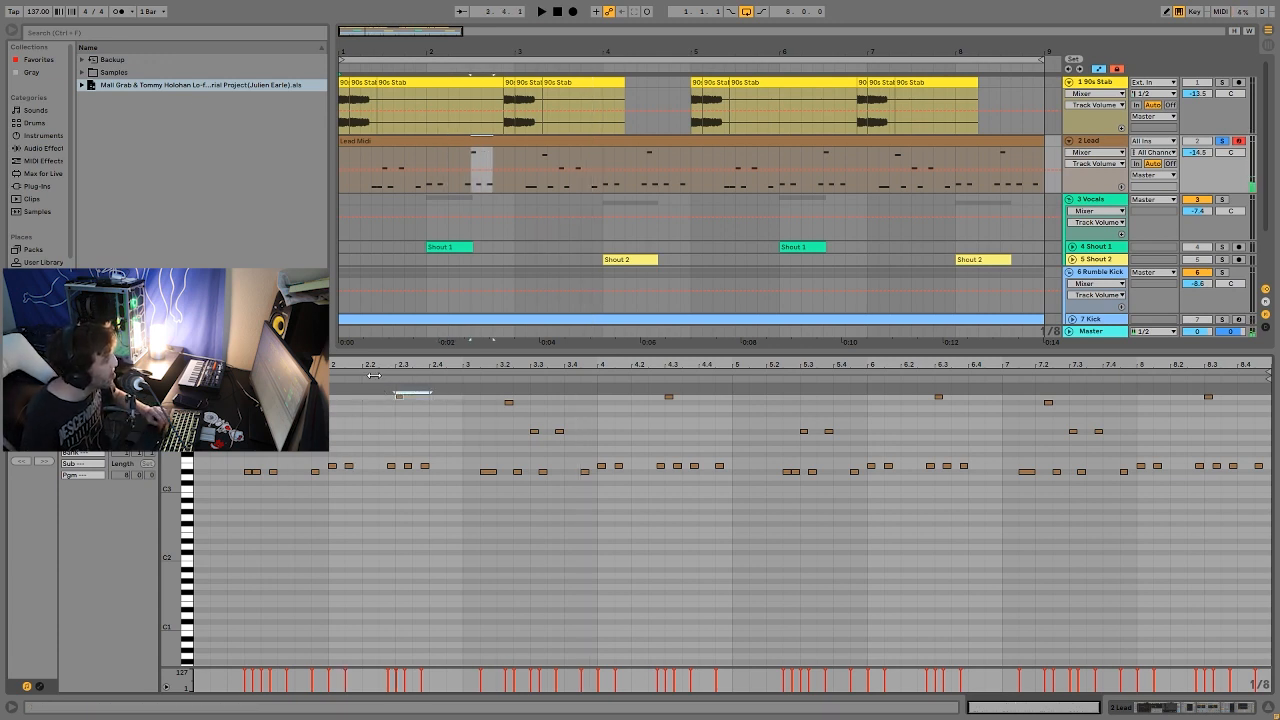
{"action": "key", "text": "space"}
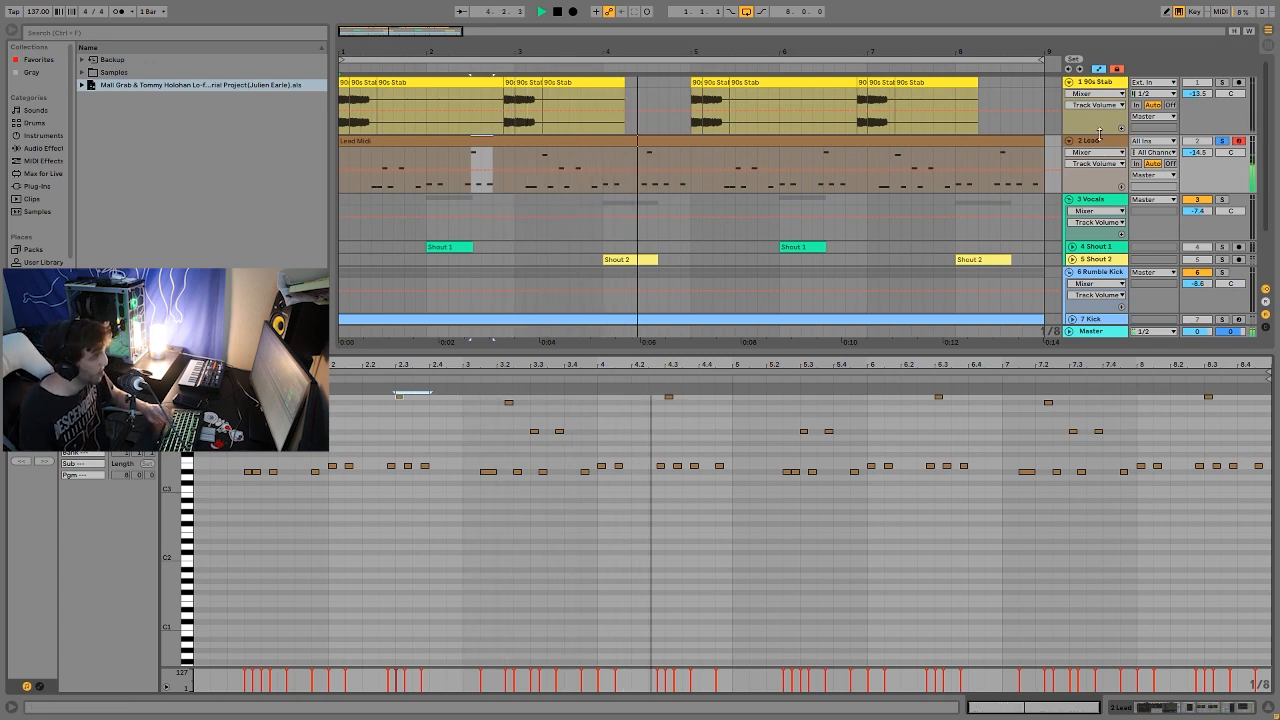
{"action": "key", "text": "shift+Tab"}
{"action": "left_click", "coordinate": [1033, 153]}
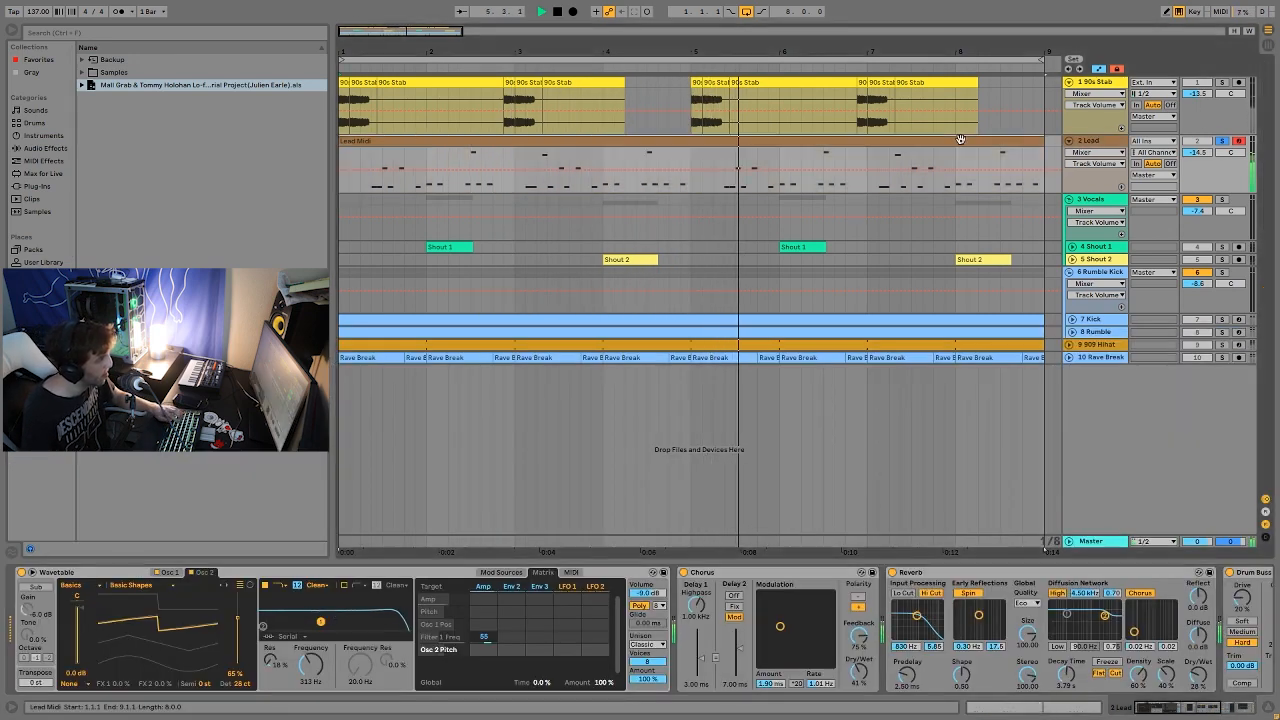
{"action": "key", "text": "space"}
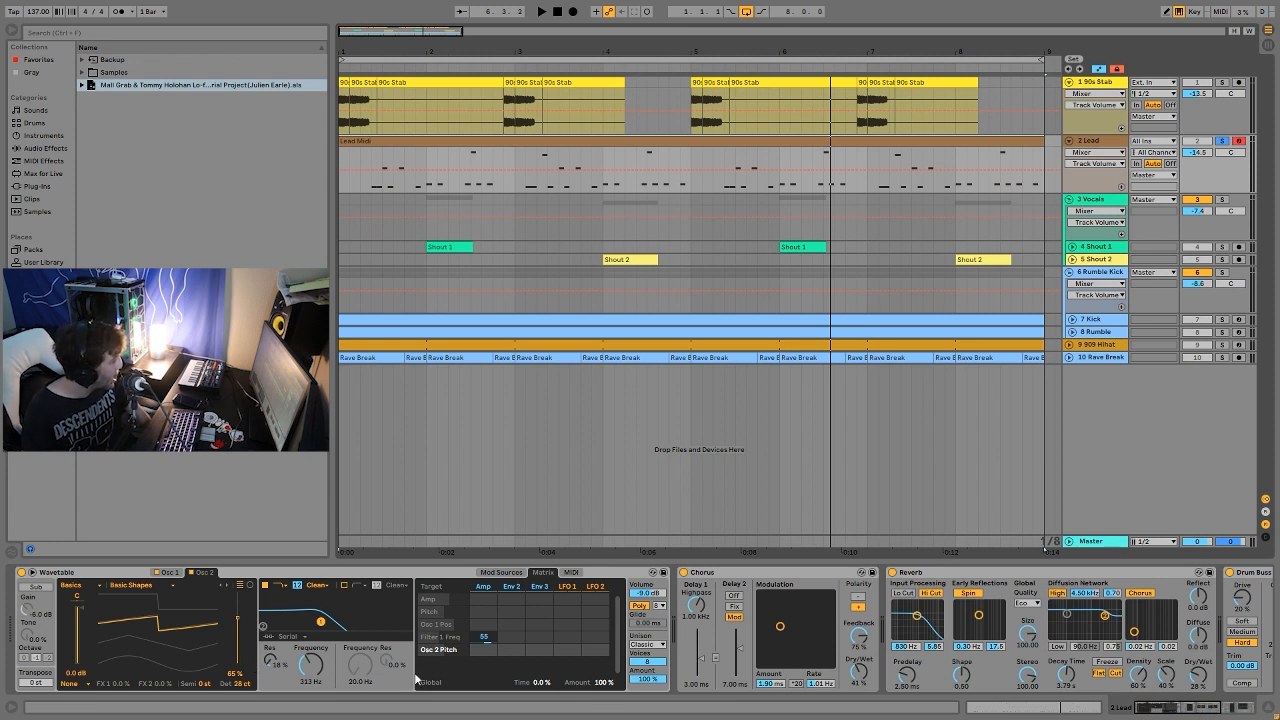
Compare the settings of oscillators 1 and 2 in the Lead's Wavetable synth and play the sound
{"action": "left_click", "coordinate": [170, 574]}
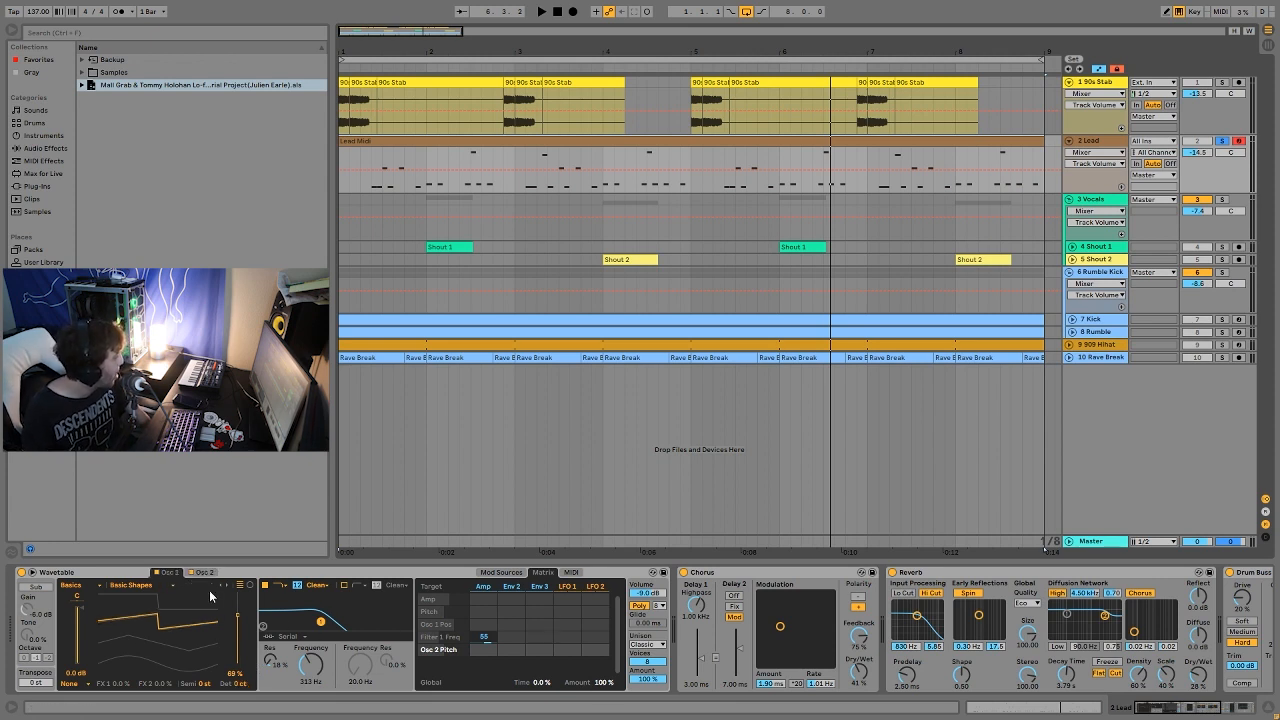
{"action": "left_click", "coordinate": [202, 574]}
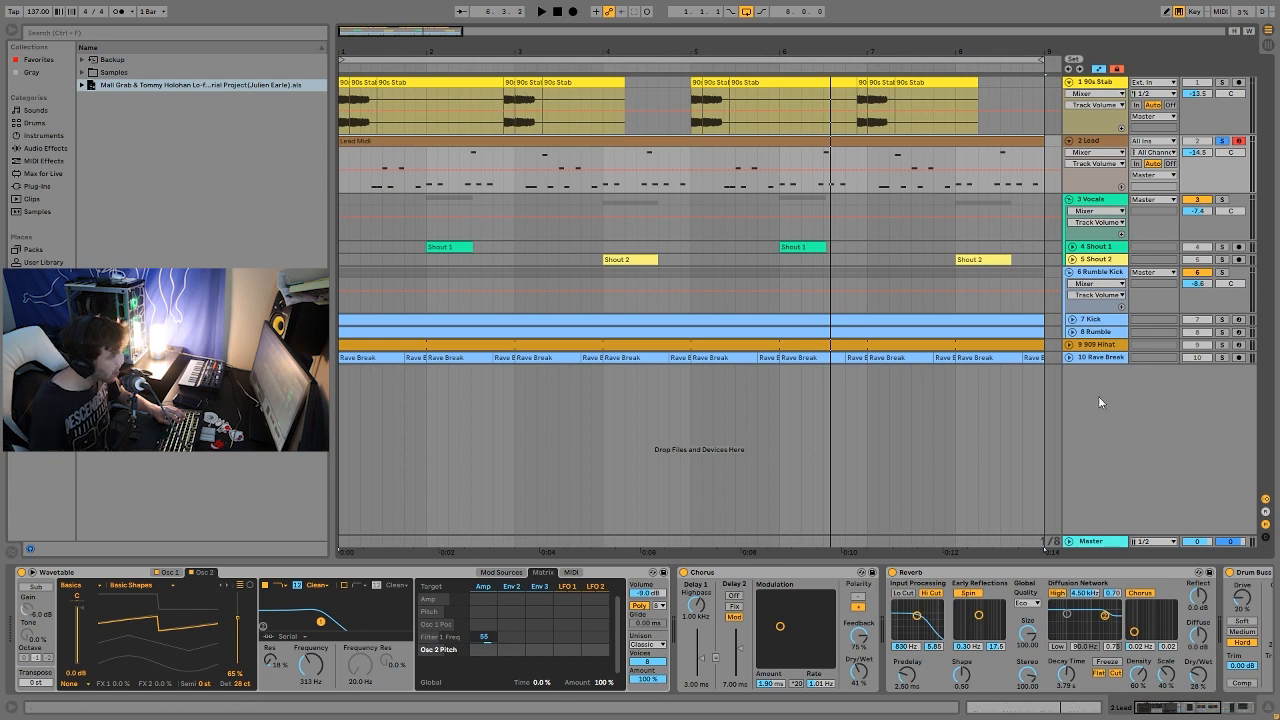
{"action": "left_click", "coordinate": [1088, 142]}
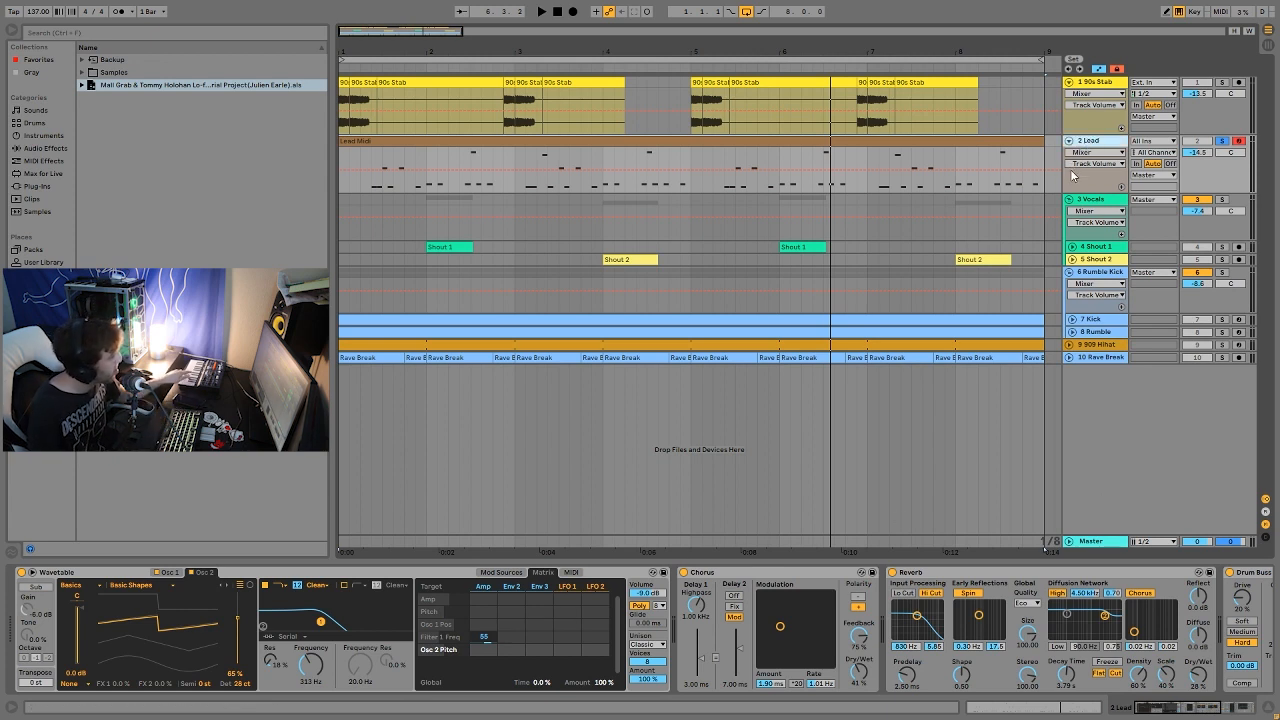
{"action": "key", "text": "space"}
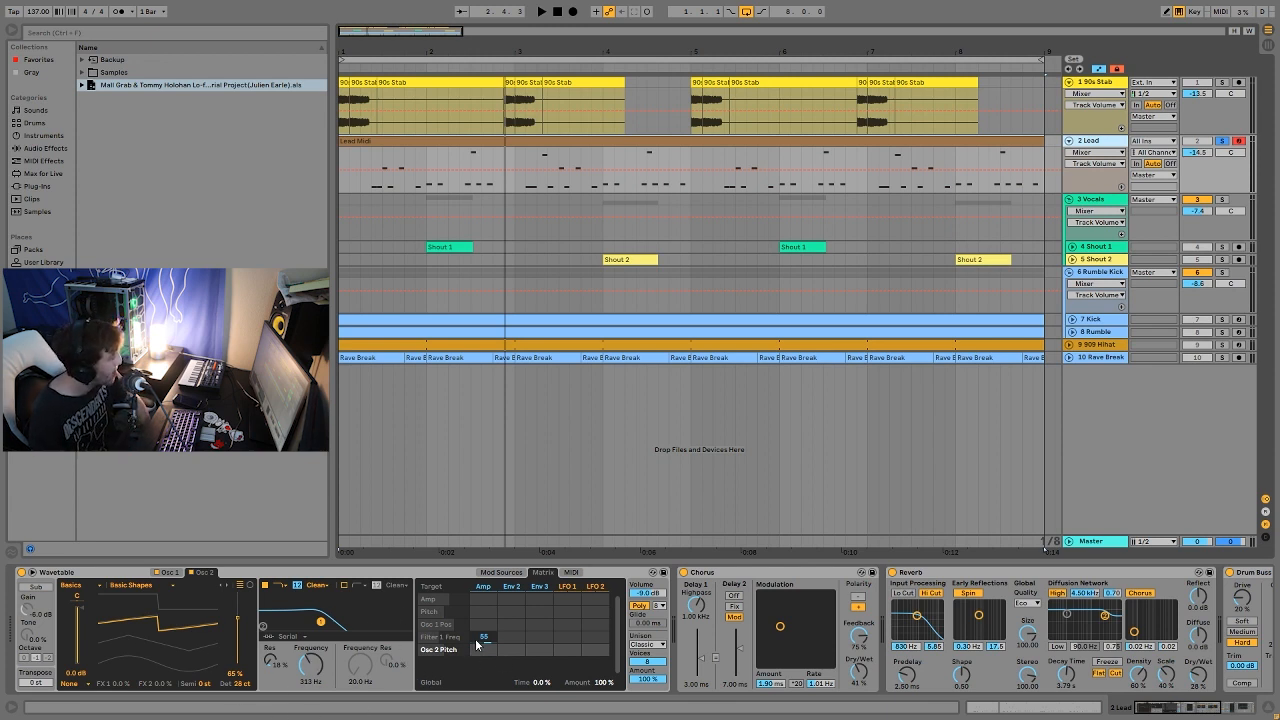
Show Wavetable's amp envelope among its modulation sources and play the Lead to hear its shape
{"action": "left_click", "coordinate": [500, 572]}
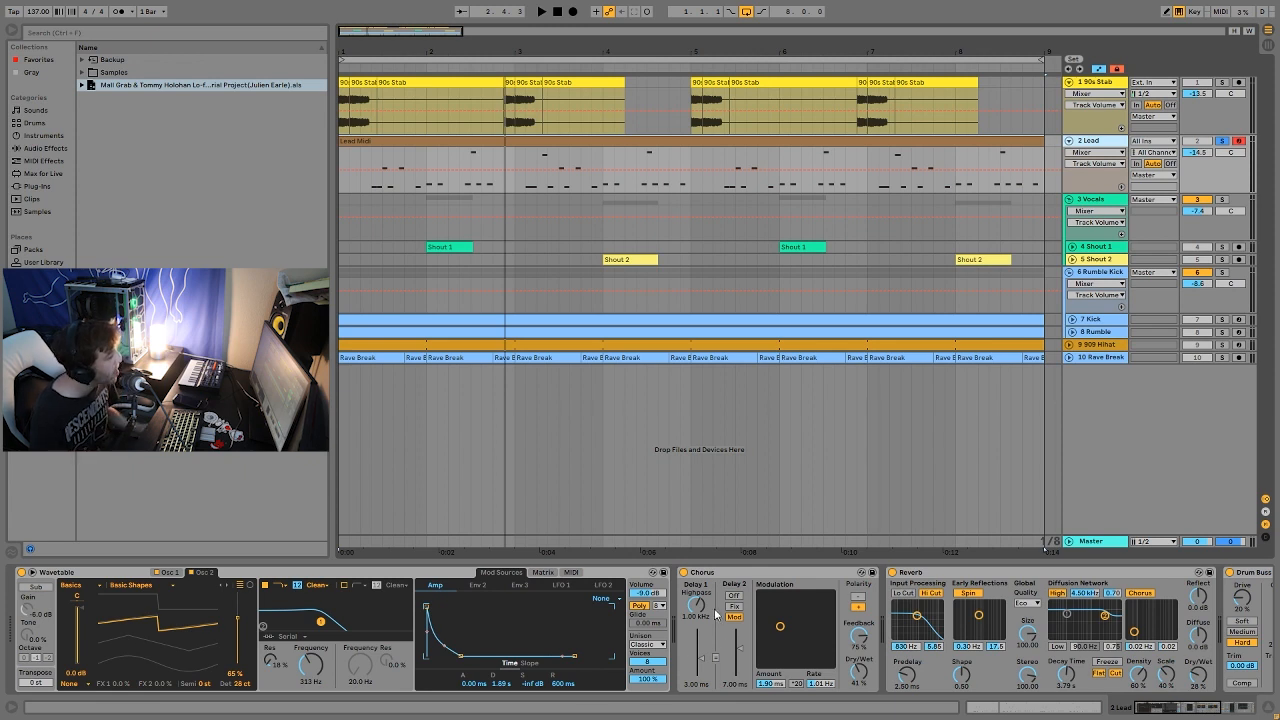
{"action": "key", "text": "space"}
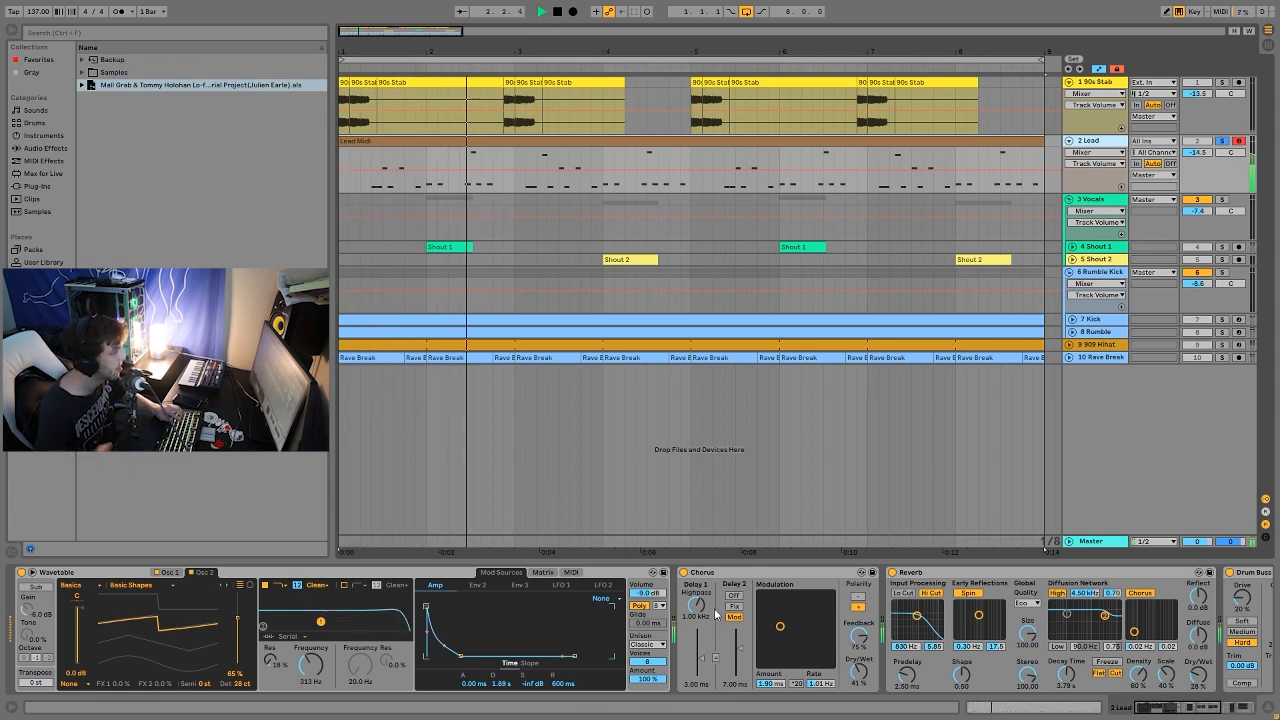
{"action": "key", "text": "space"}
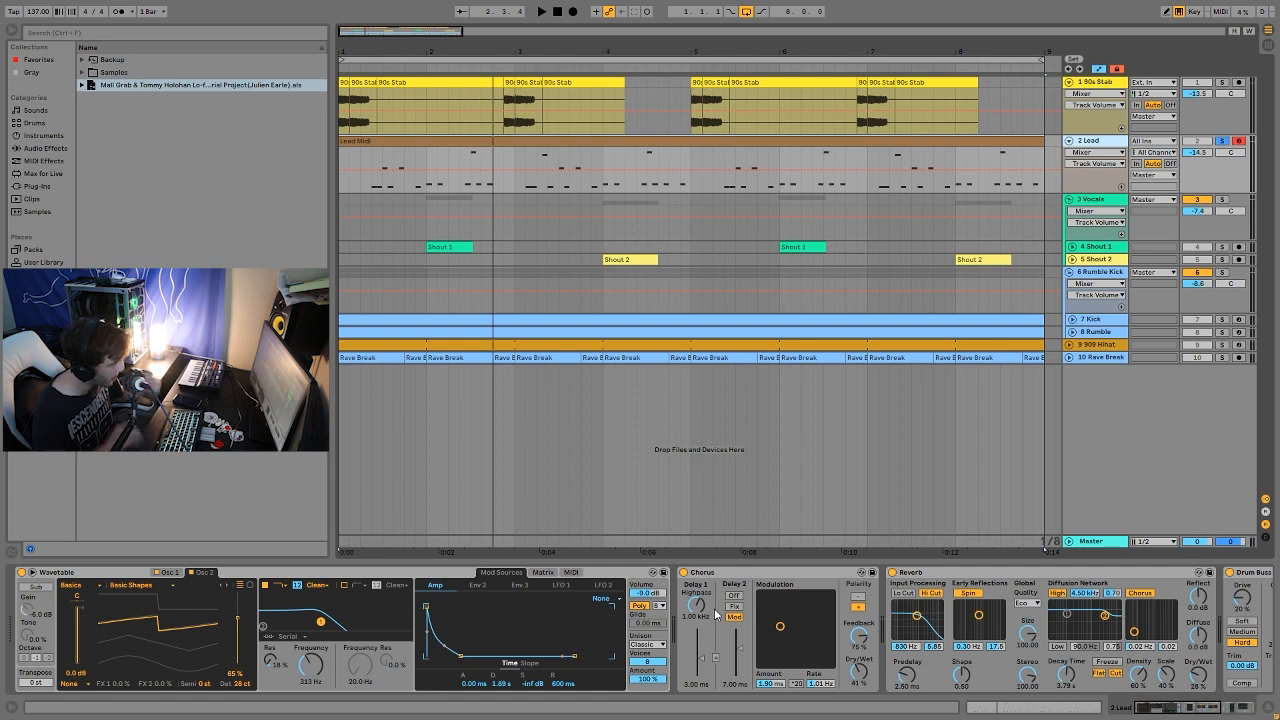
Audition the Lead with its Chorus bypassed, re-enable the Chorus and play the melody again
{"action": "scroll", "coordinate": [716, 614], "scroll_direction": "right", "scroll_amount": 8}
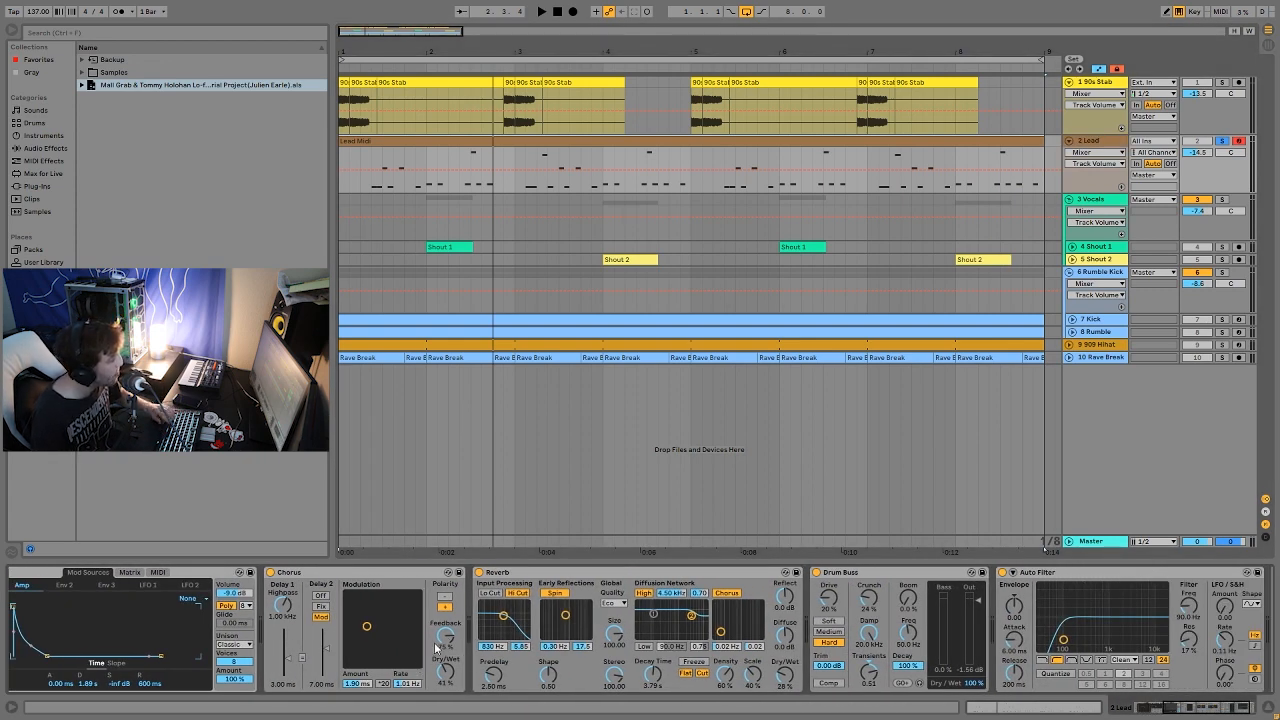
{"action": "left_click", "coordinate": [270, 573]}
{"action": "key", "text": "space"}
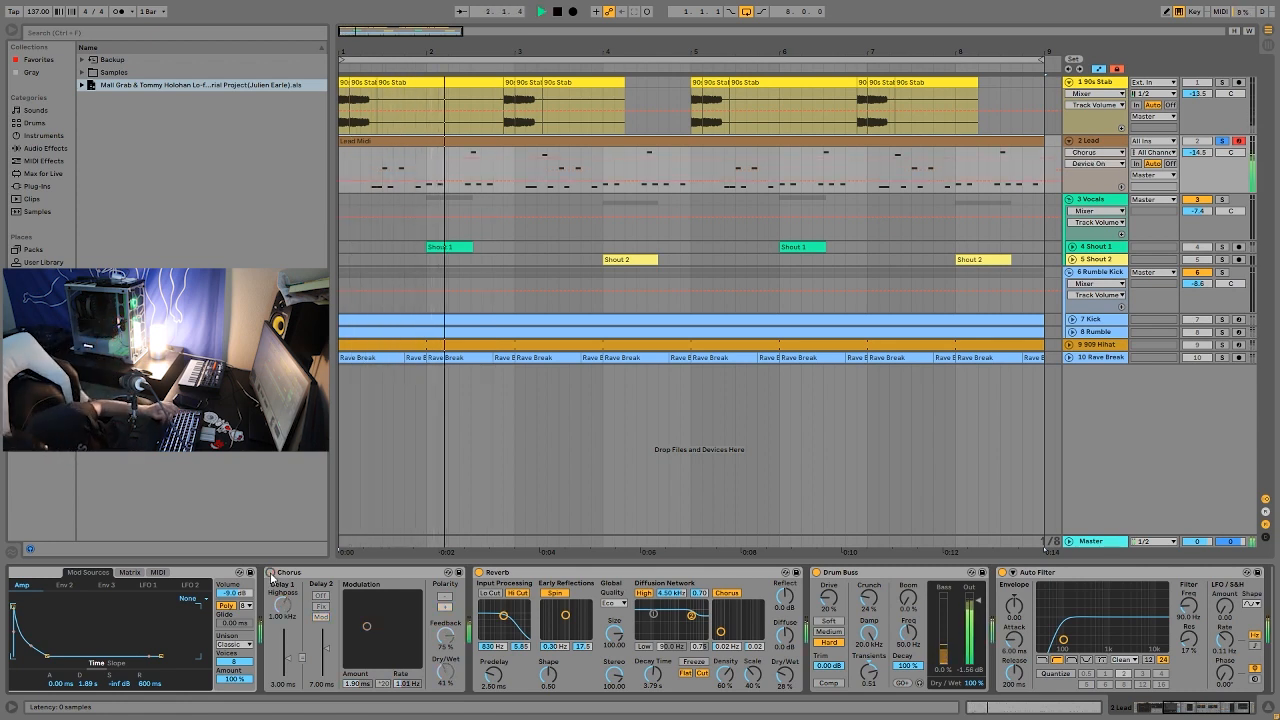
{"action": "left_click", "coordinate": [270, 573]}
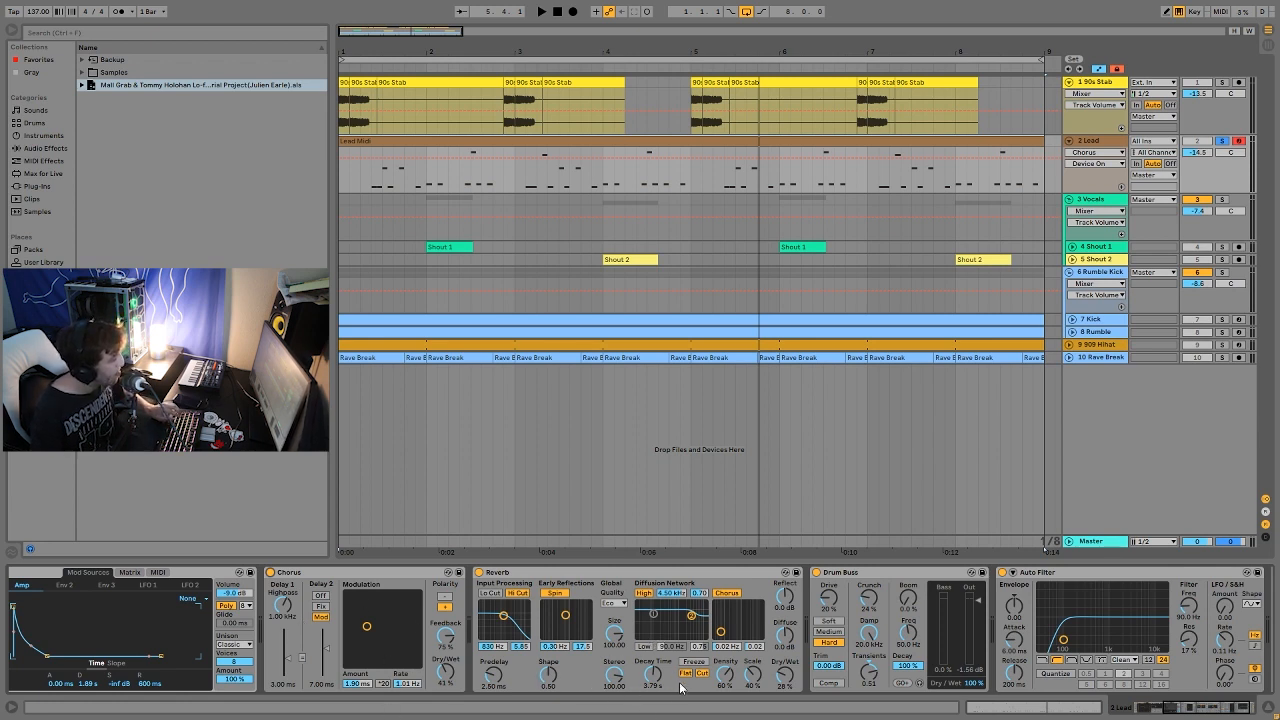
{"action": "key", "text": "space"}
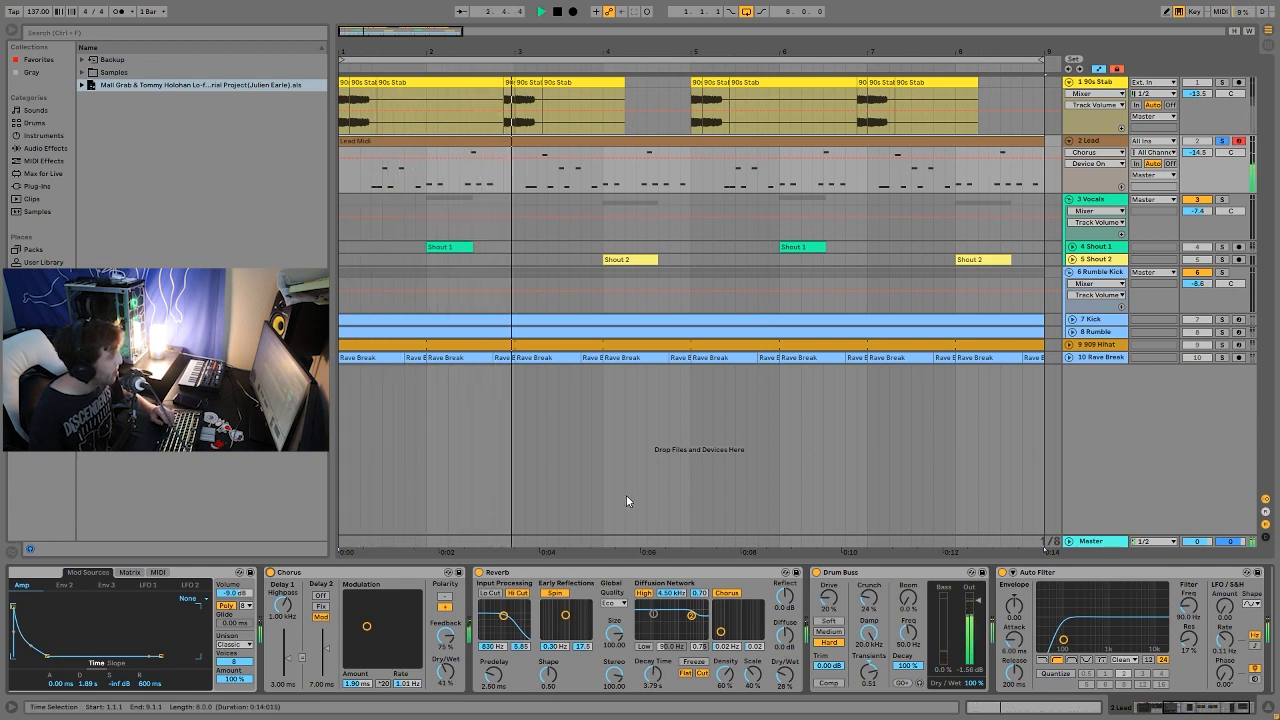
{"action": "key", "text": "space"}
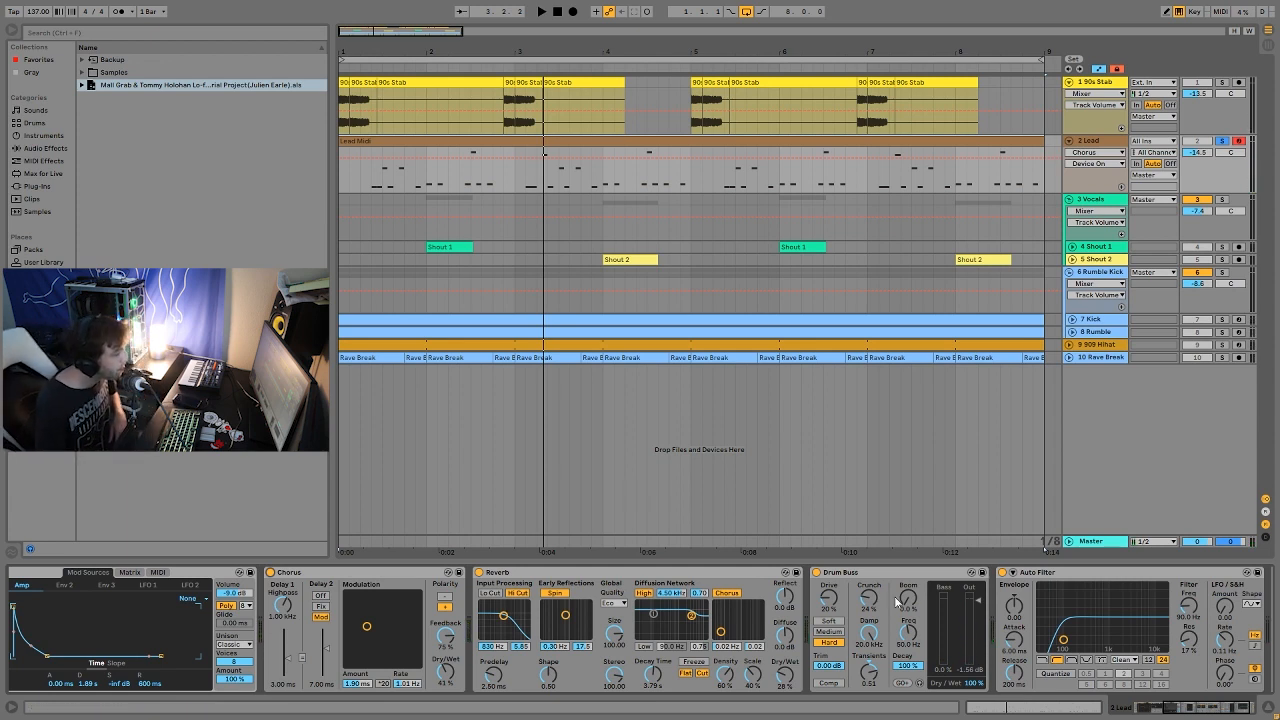
Compare the Lead with its Drum Buss bypassed and switched back on during playback
{"action": "scroll", "coordinate": [882, 610], "scroll_direction": "right", "scroll_amount": 3}
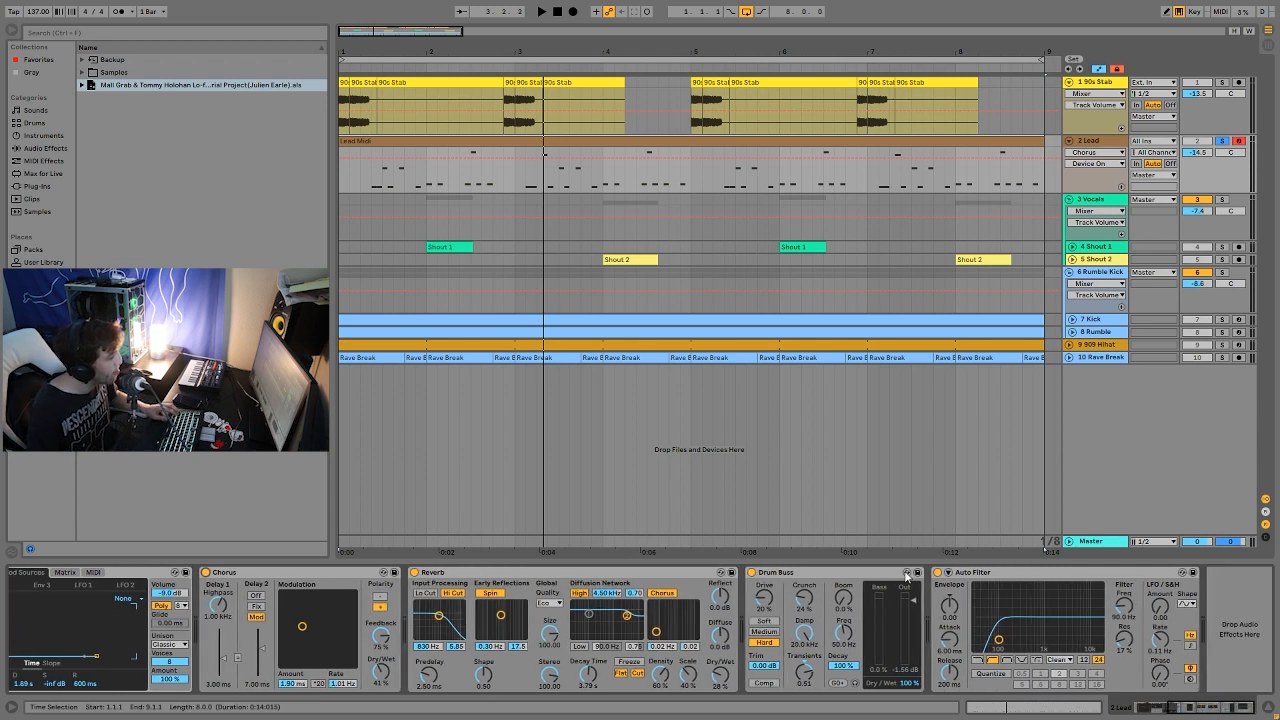
{"action": "left_click", "coordinate": [752, 572]}
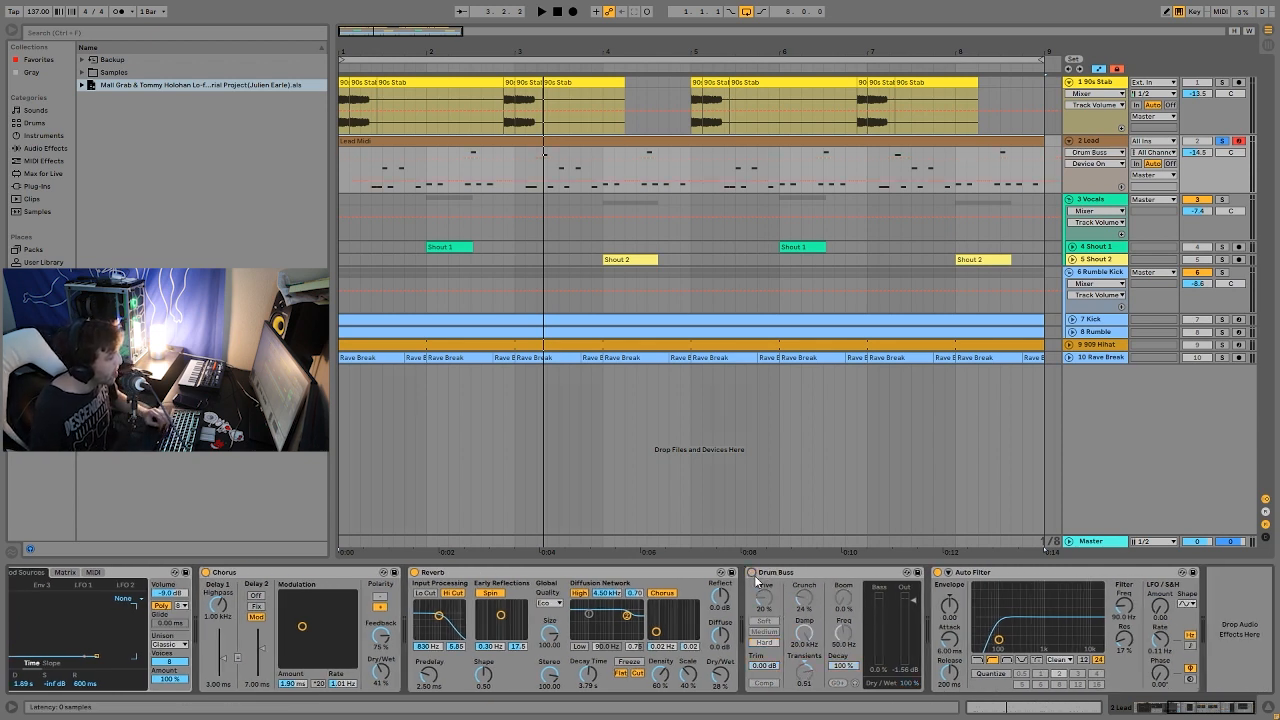
{"action": "key", "text": "space"}
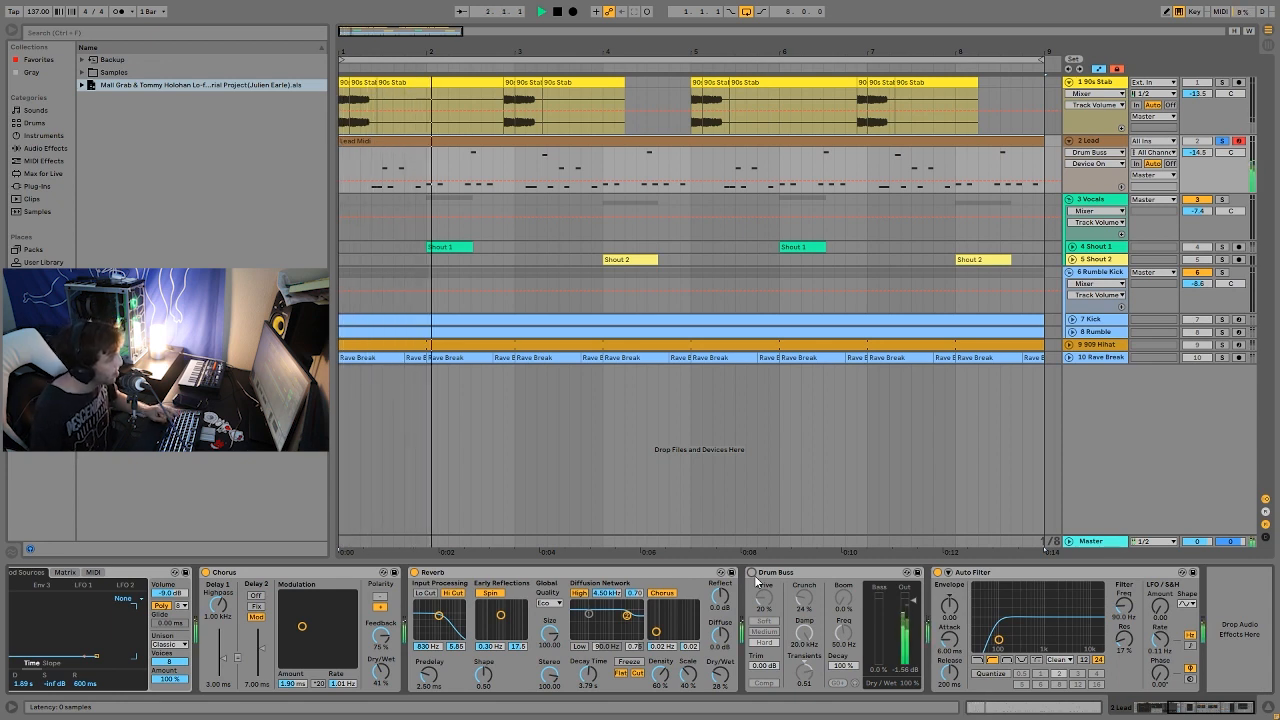
{"action": "left_click", "coordinate": [754, 574]}
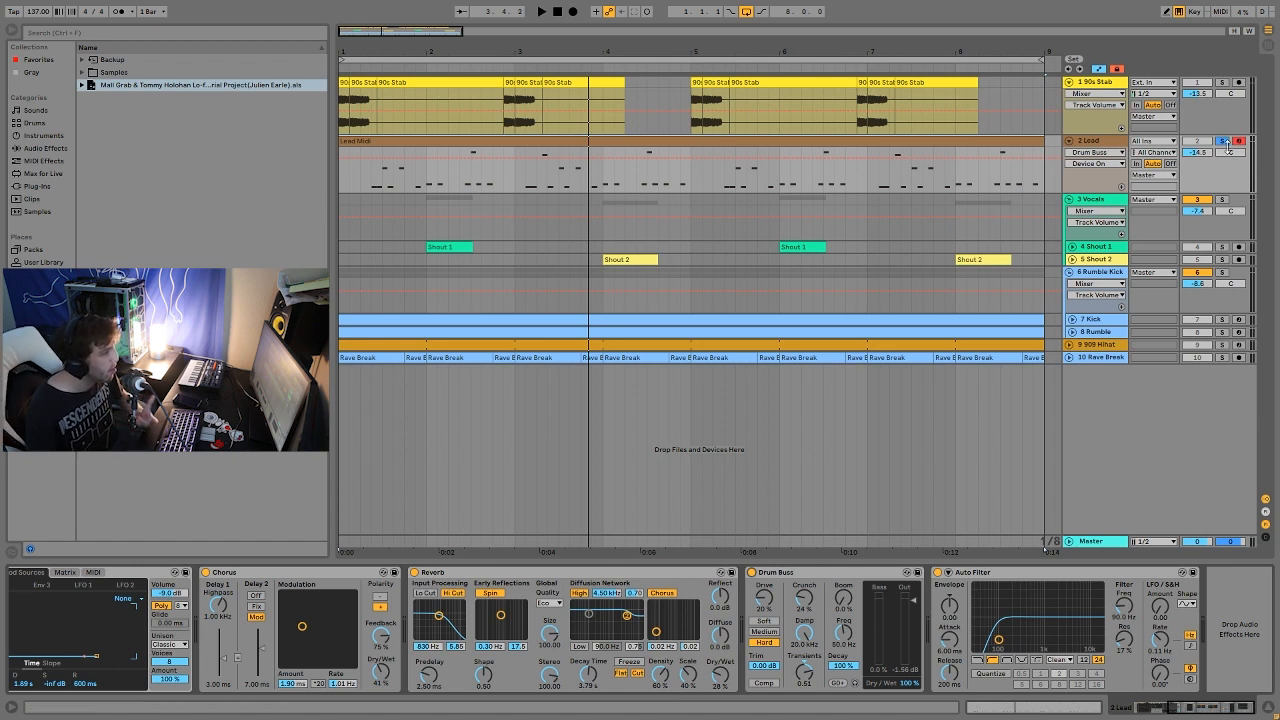
Play the Lead unsoloed within the full mix, and solo it again
{"action": "key", "text": "space"}
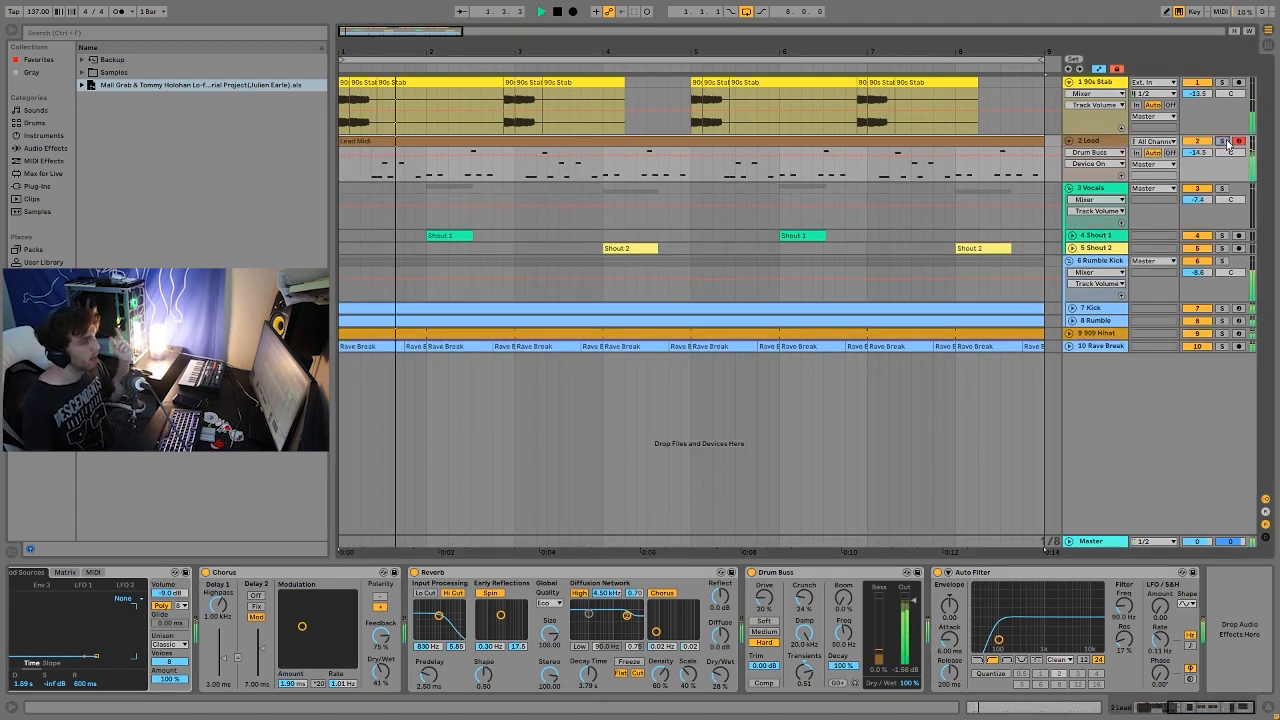
{"action": "left_click", "coordinate": [1222, 141]}
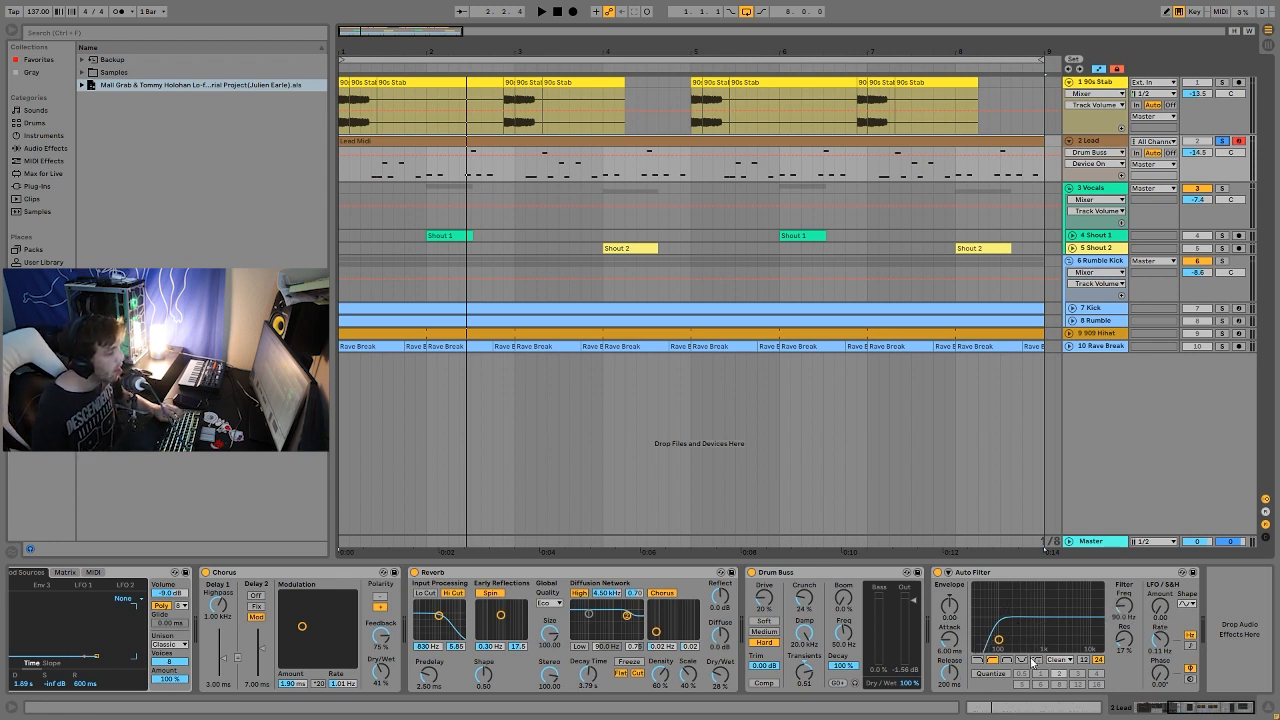
{"action": "key", "text": "space"}
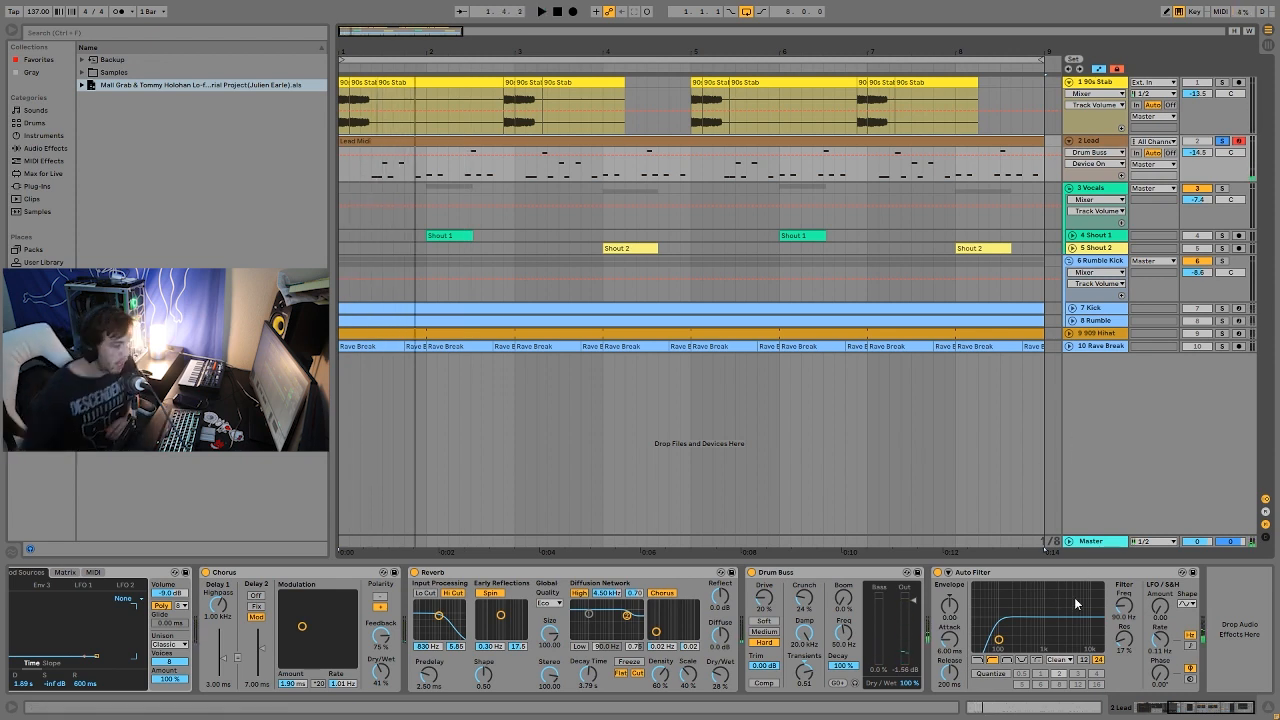
Audition the Lead with a raised Auto Filter frequency, and bring the frequency down to 77.2 Hz
{"action": "left_click_drag", "start_coordinate": [1128, 610], "coordinate": [1128, 585]}
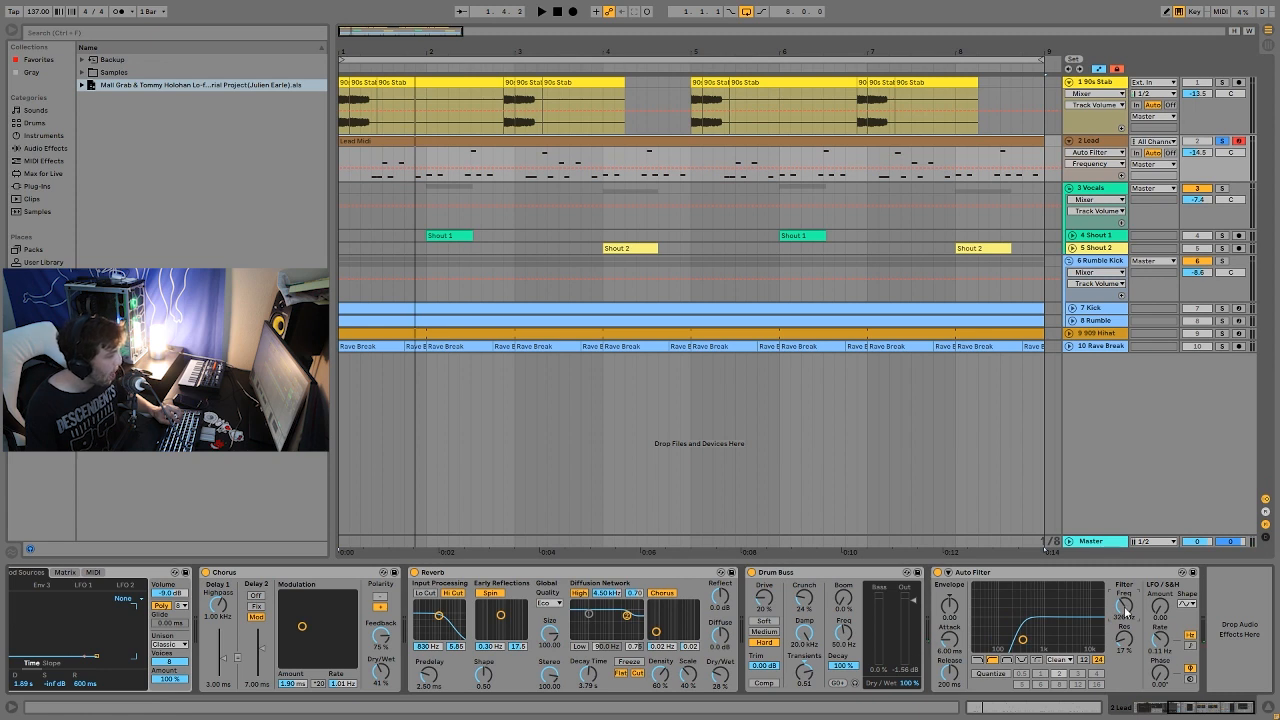
{"action": "key", "text": "space"}
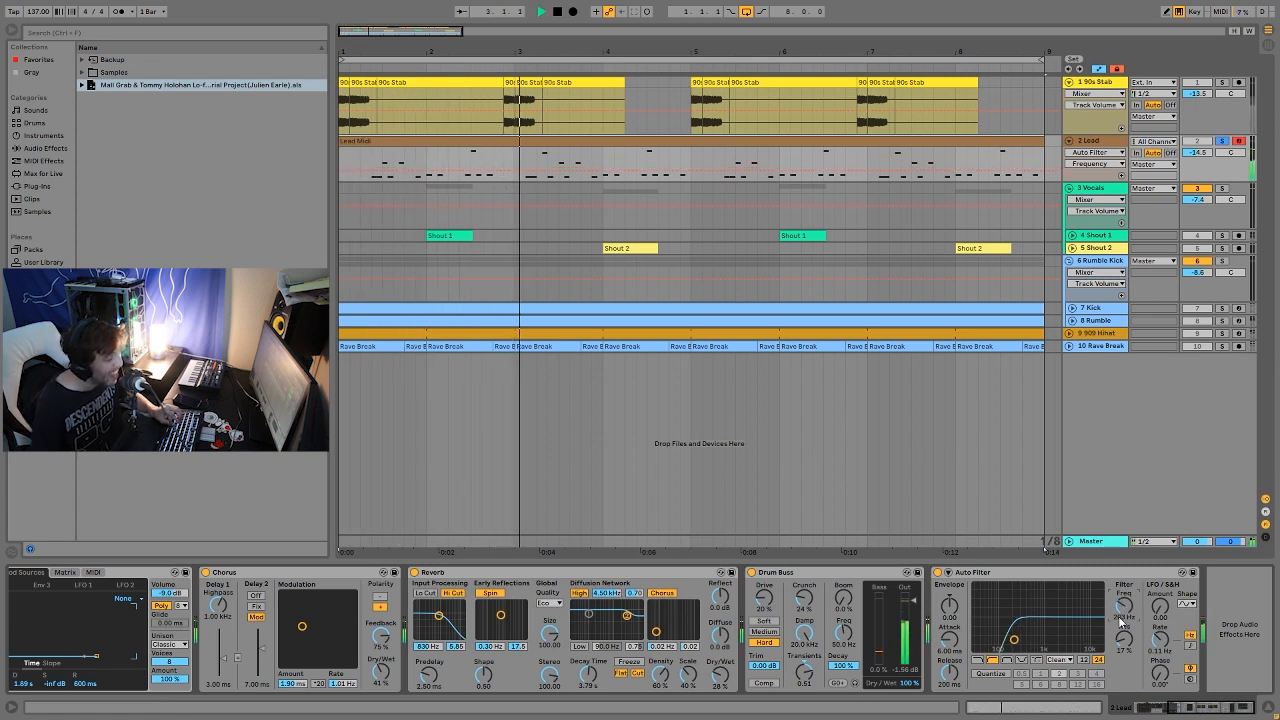
{"action": "key", "text": "space"}
{"action": "left_click_drag", "start_coordinate": [1121, 621], "coordinate": [1121, 653]}
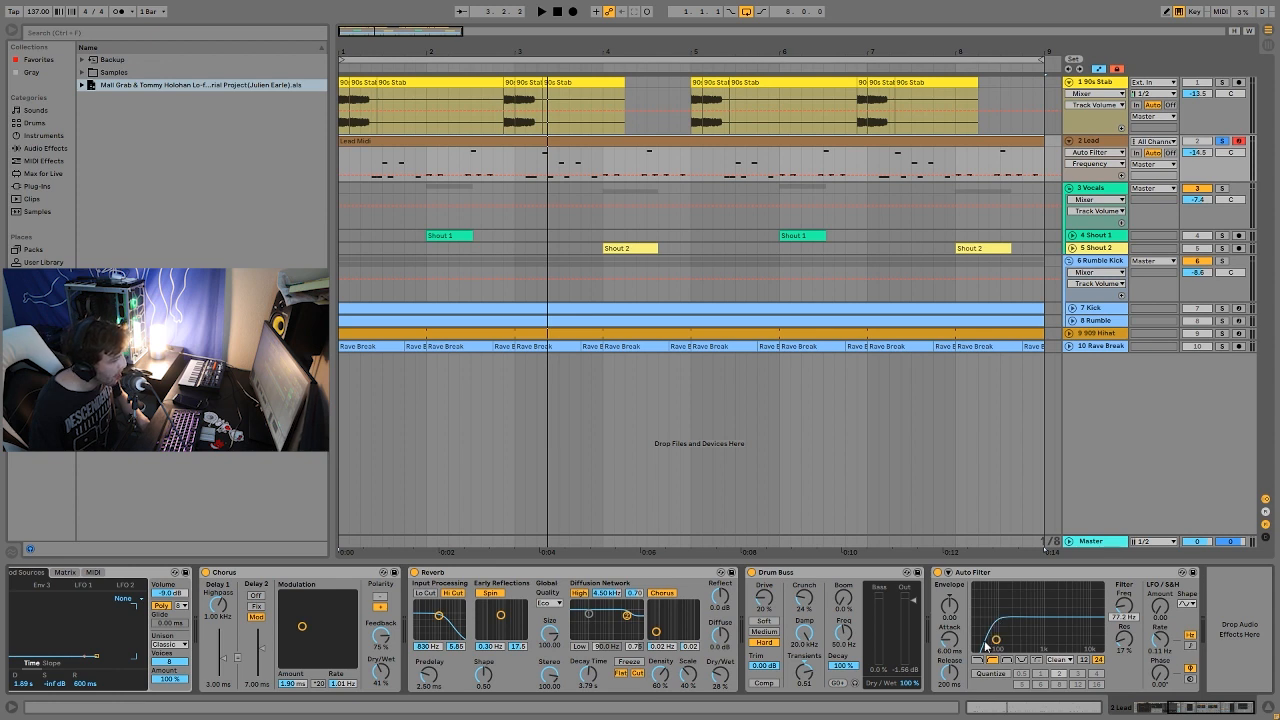
Compare the Lead with its Auto Filter bypassed and switched back on during playback
{"action": "key", "text": "space"}
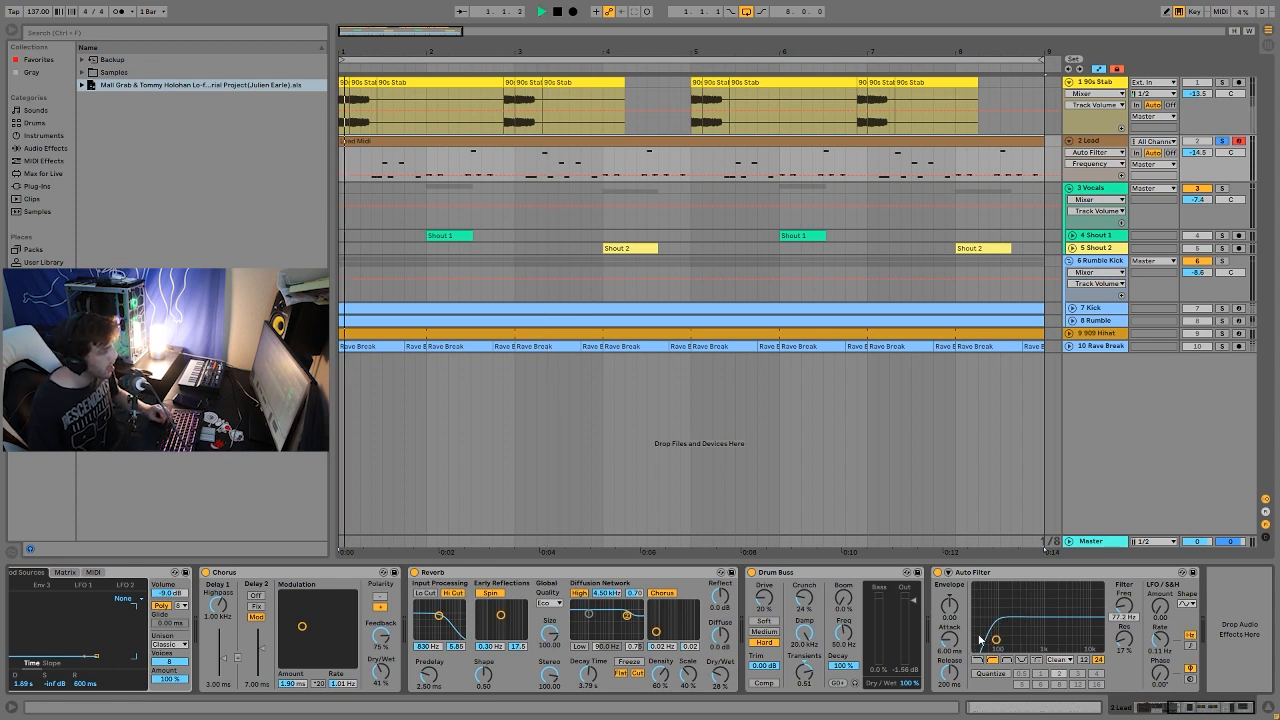
{"action": "left_click", "coordinate": [938, 573]}
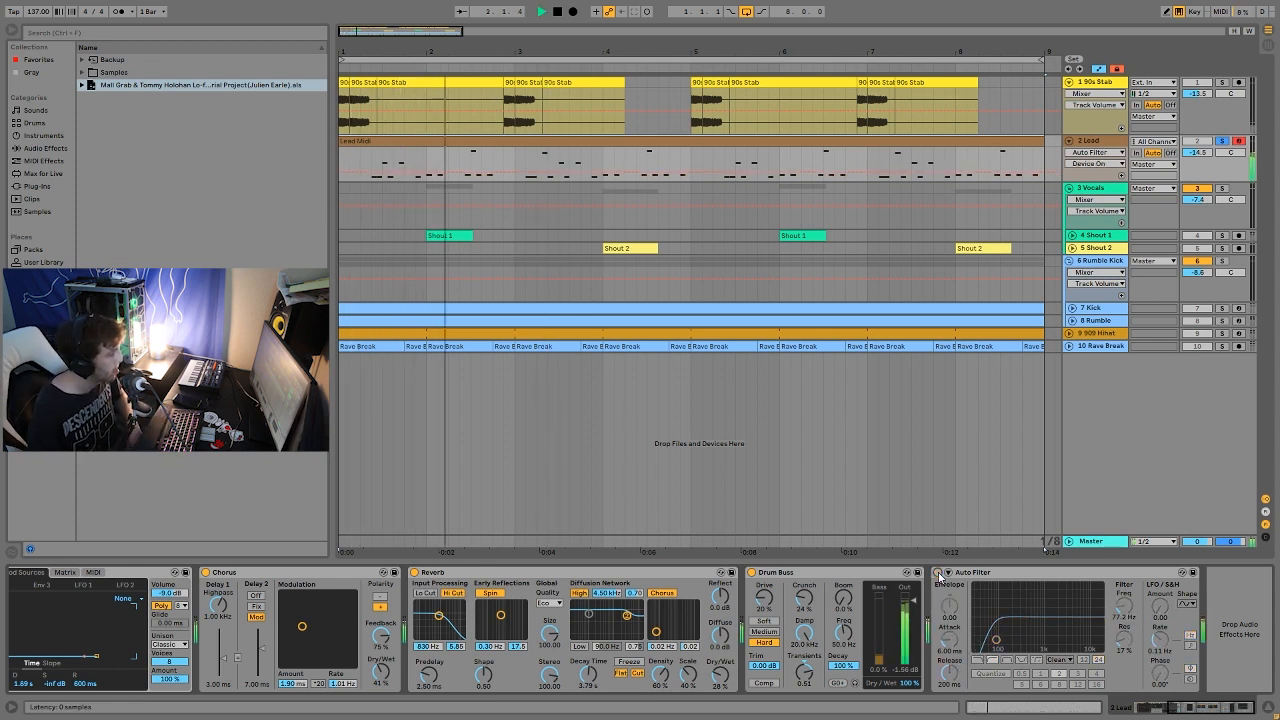
{"action": "left_click", "coordinate": [938, 573]}
{"action": "key", "text": "space"}
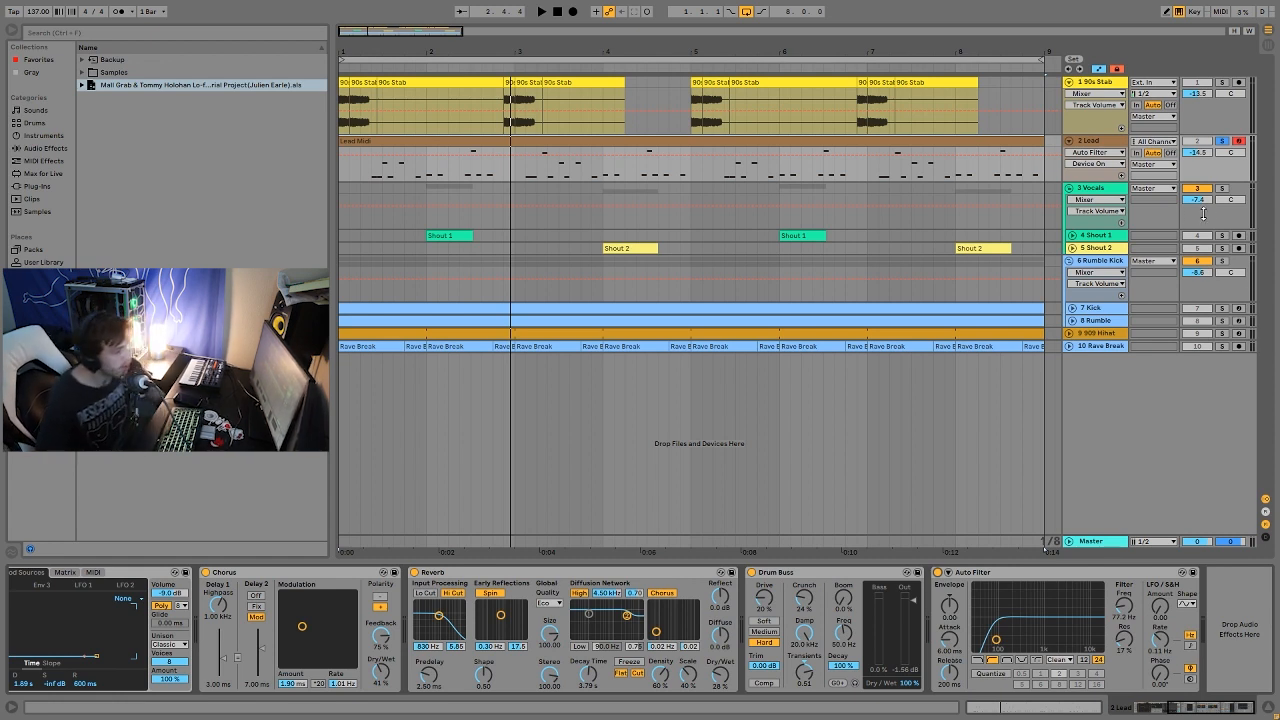
Solo the Vocals group, show its effects chain and audition the Shout 1 and Shout 2 clips
{"action": "left_click", "coordinate": [1221, 188]}
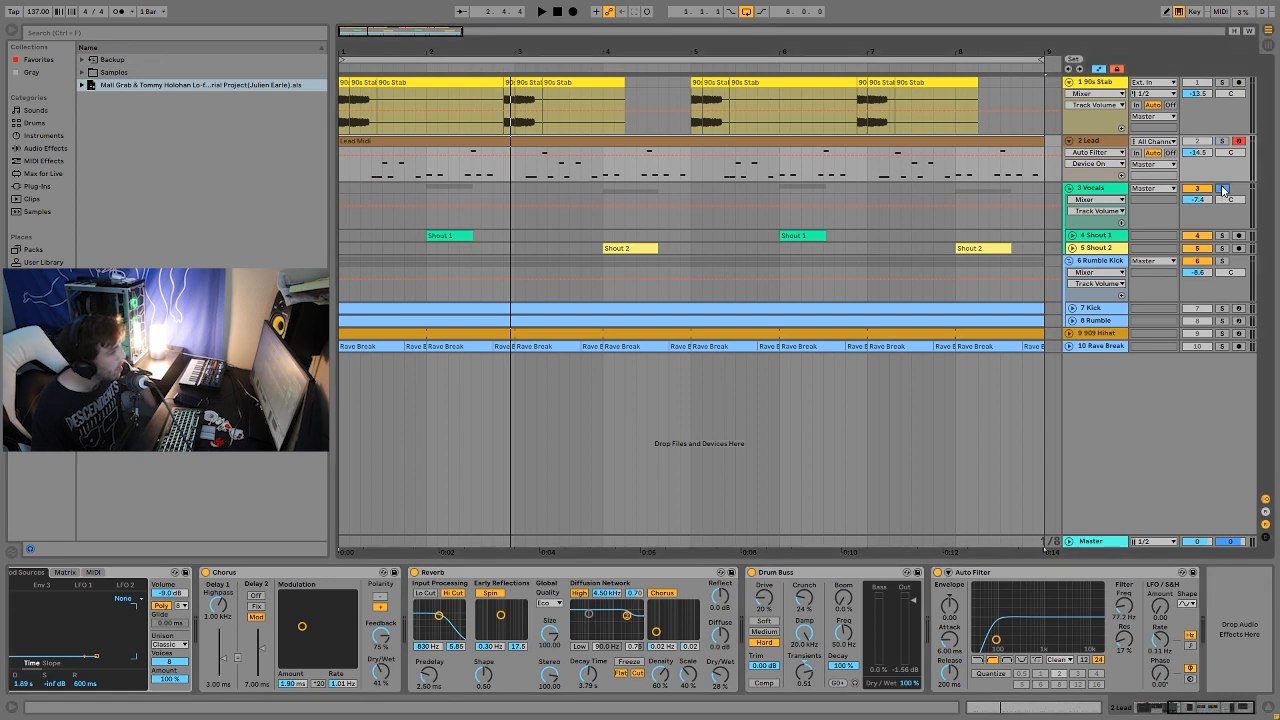
{"action": "left_click", "coordinate": [1094, 200]}
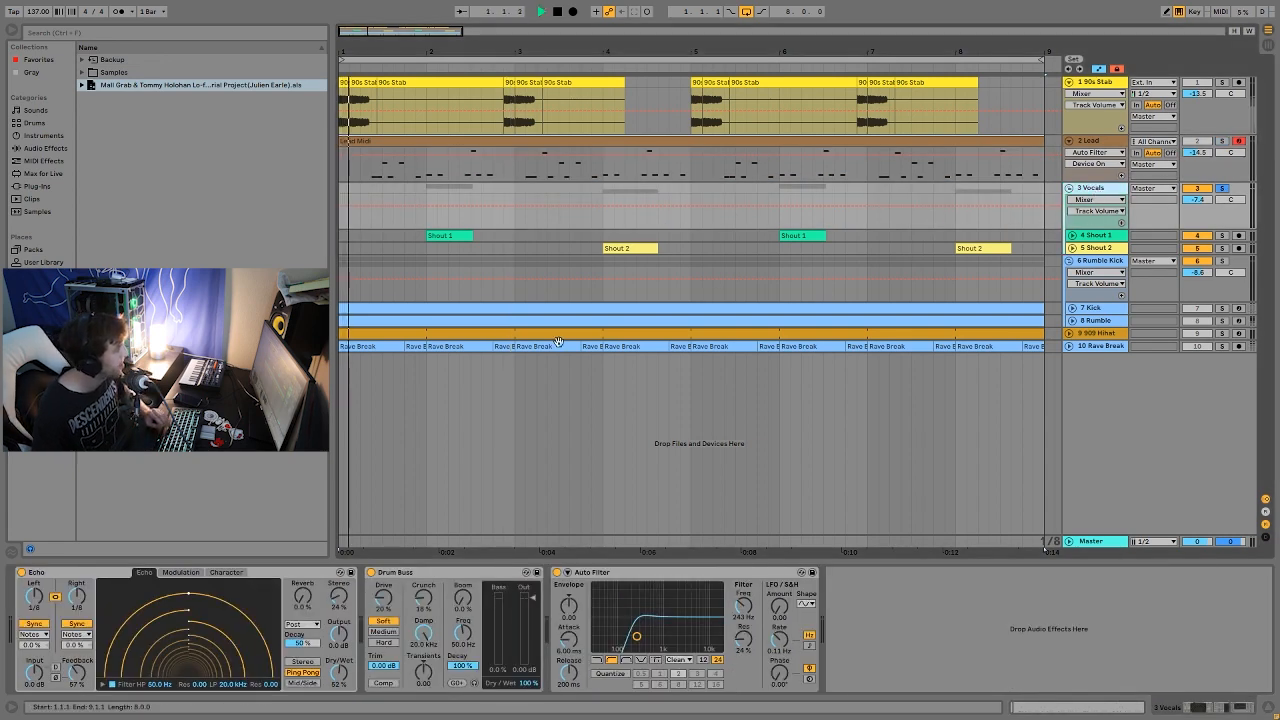
{"action": "left_click", "coordinate": [436, 246]}
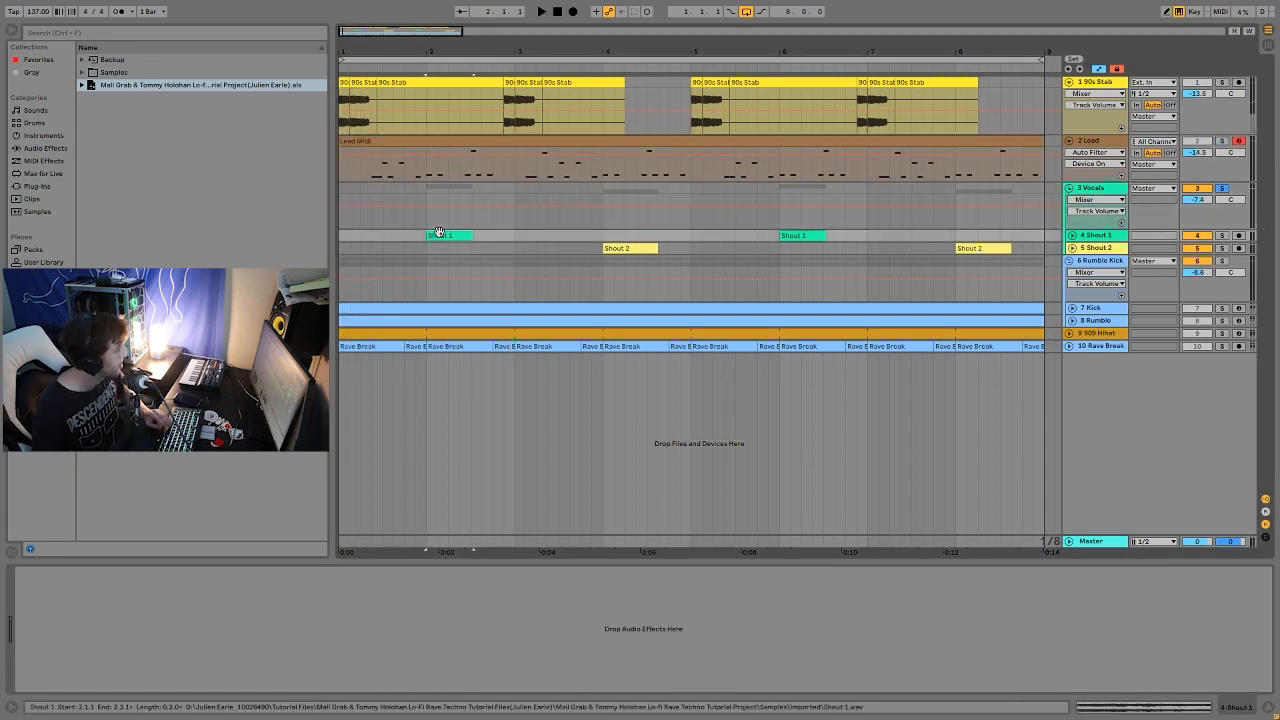
{"action": "left_click", "coordinate": [618, 248]}
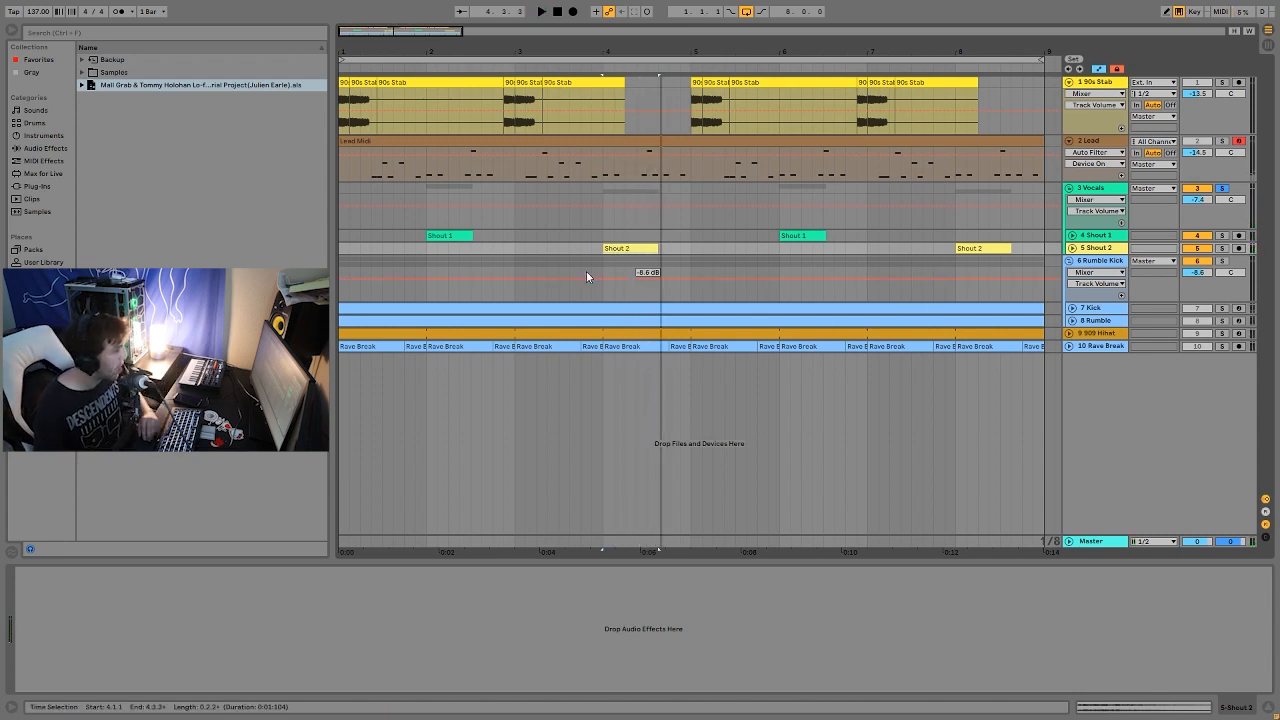
{"action": "left_click", "coordinate": [447, 235]}
{"action": "key", "text": "space"}
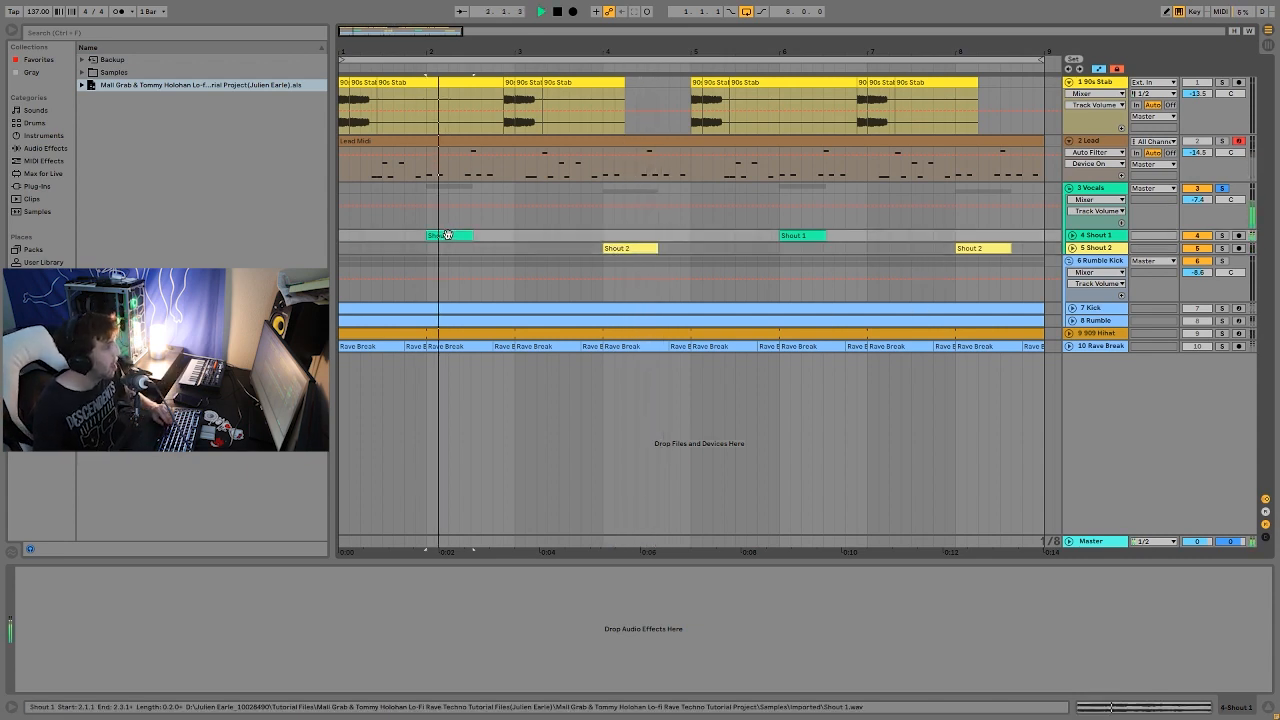
{"action": "left_click", "coordinate": [605, 249]}
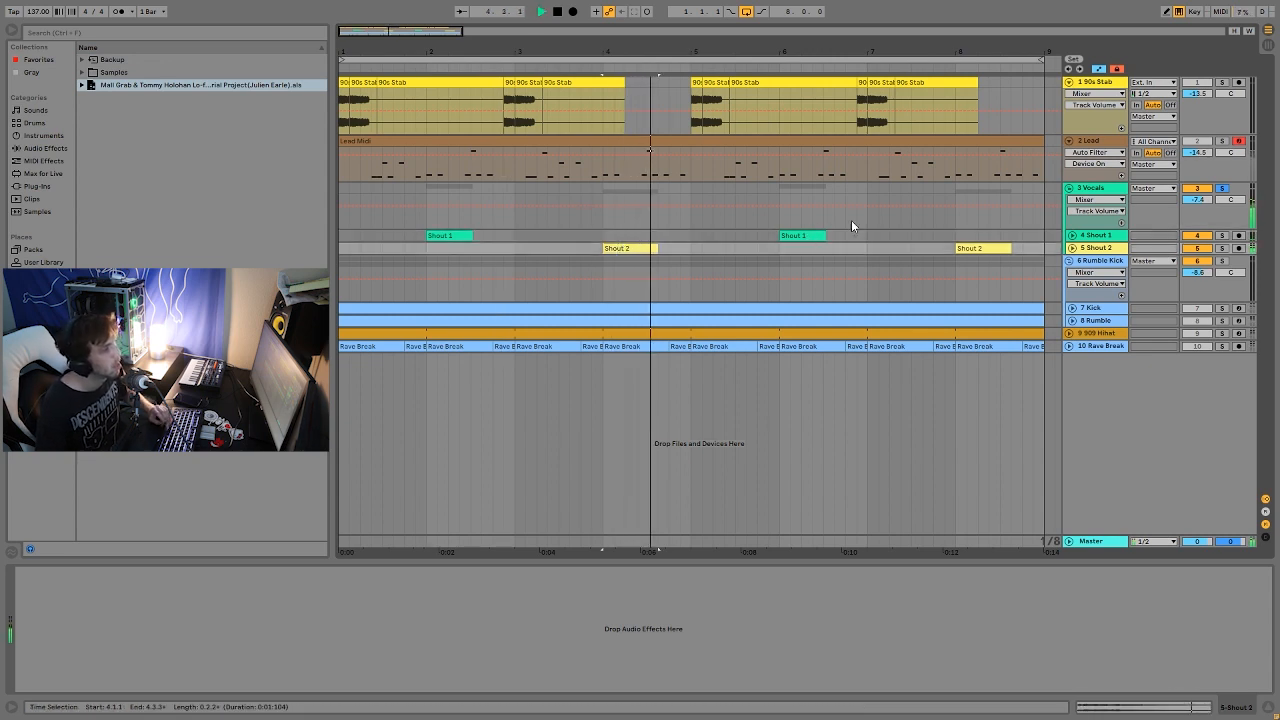
Finish the soloed shout playback, unsolo the Vocals group and play the full mix from bar 1
{"action": "key", "text": "space"}
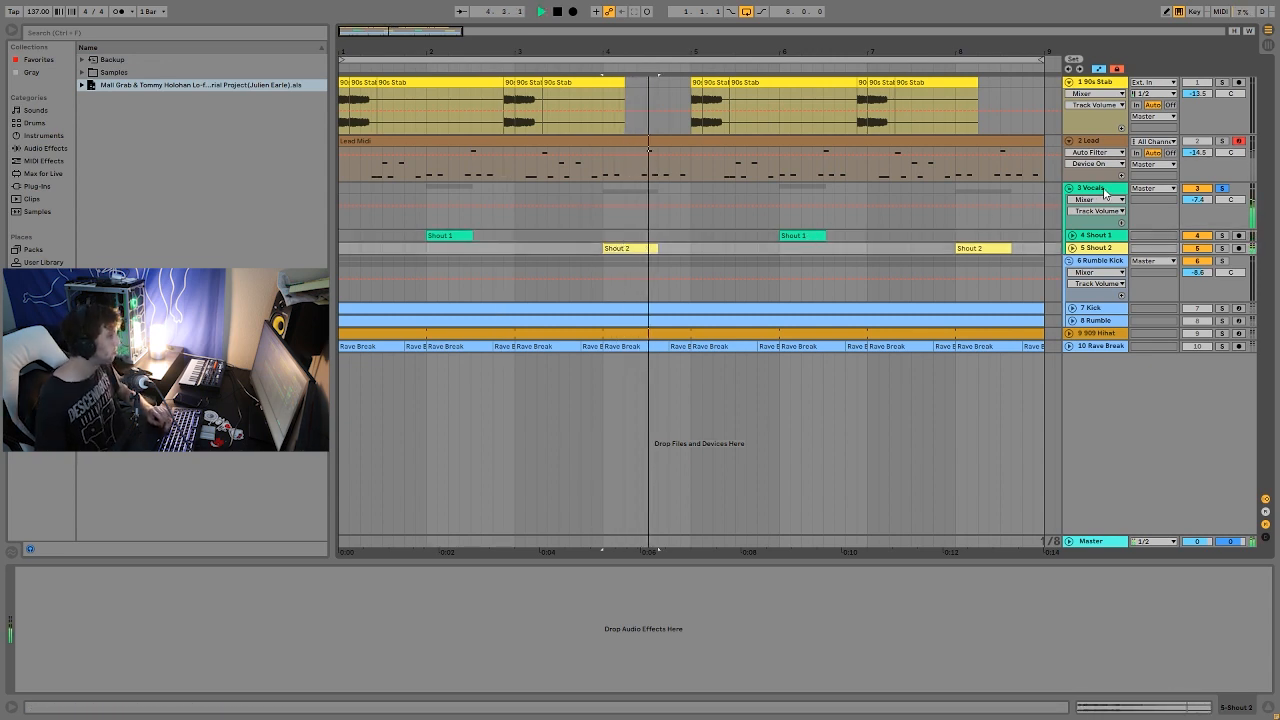
{"action": "key", "text": "space"}
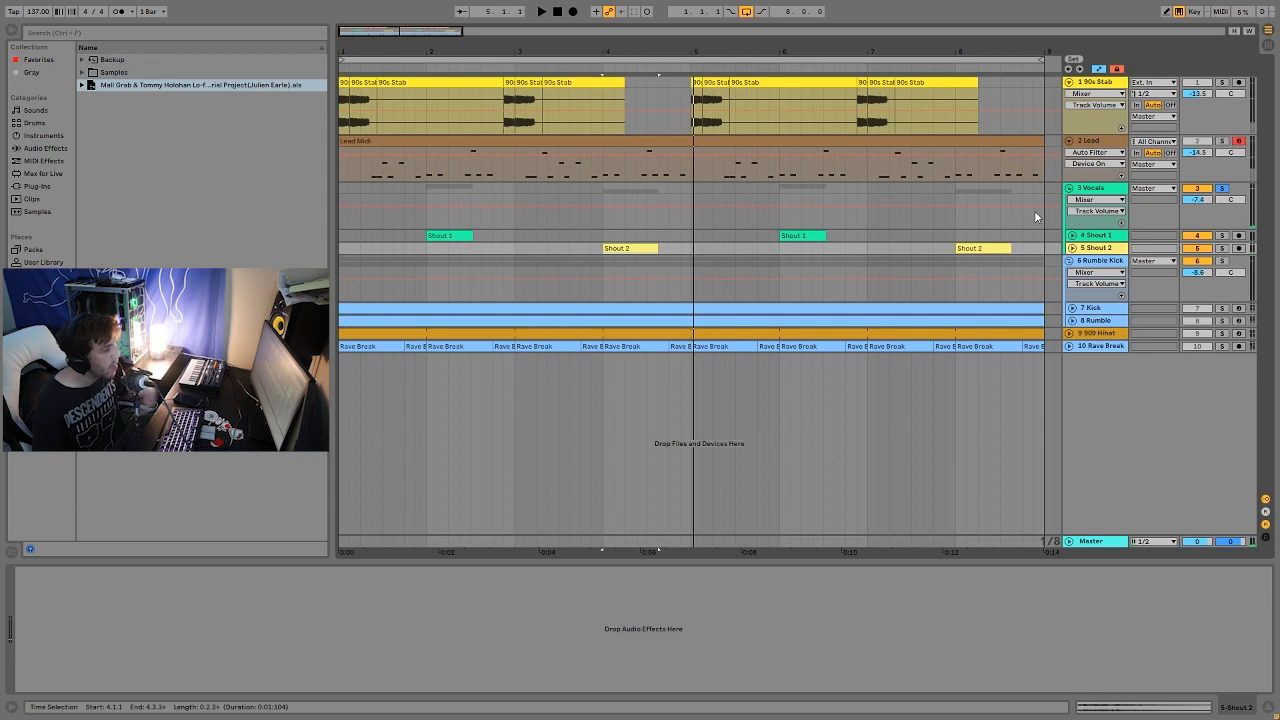
{"action": "left_click", "coordinate": [1222, 188]}
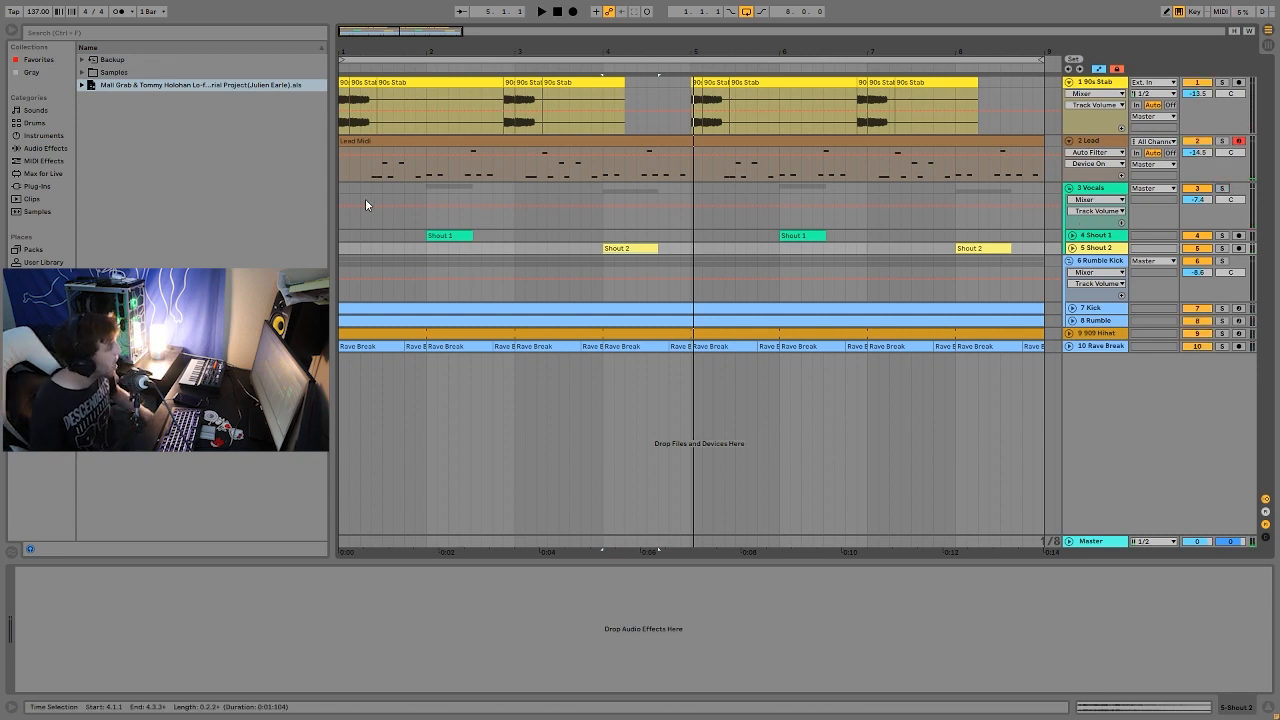
{"action": "left_click", "coordinate": [338, 190]}
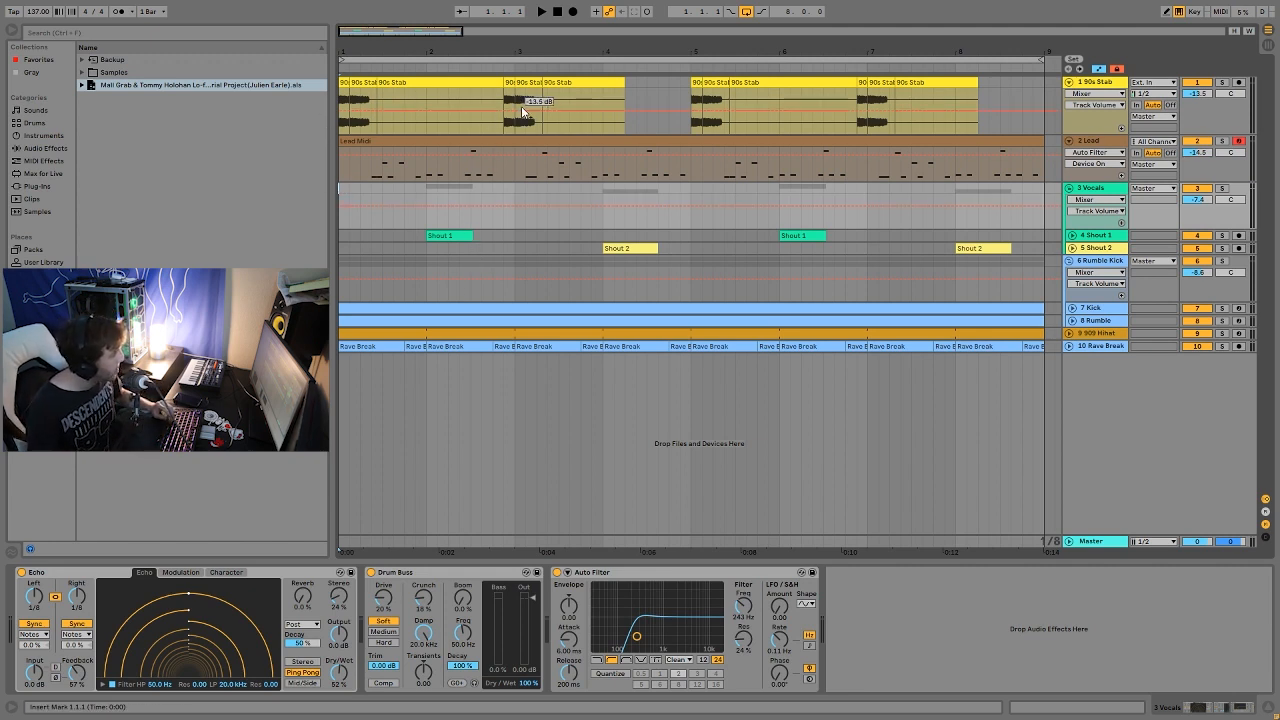
{"action": "key", "text": "space"}
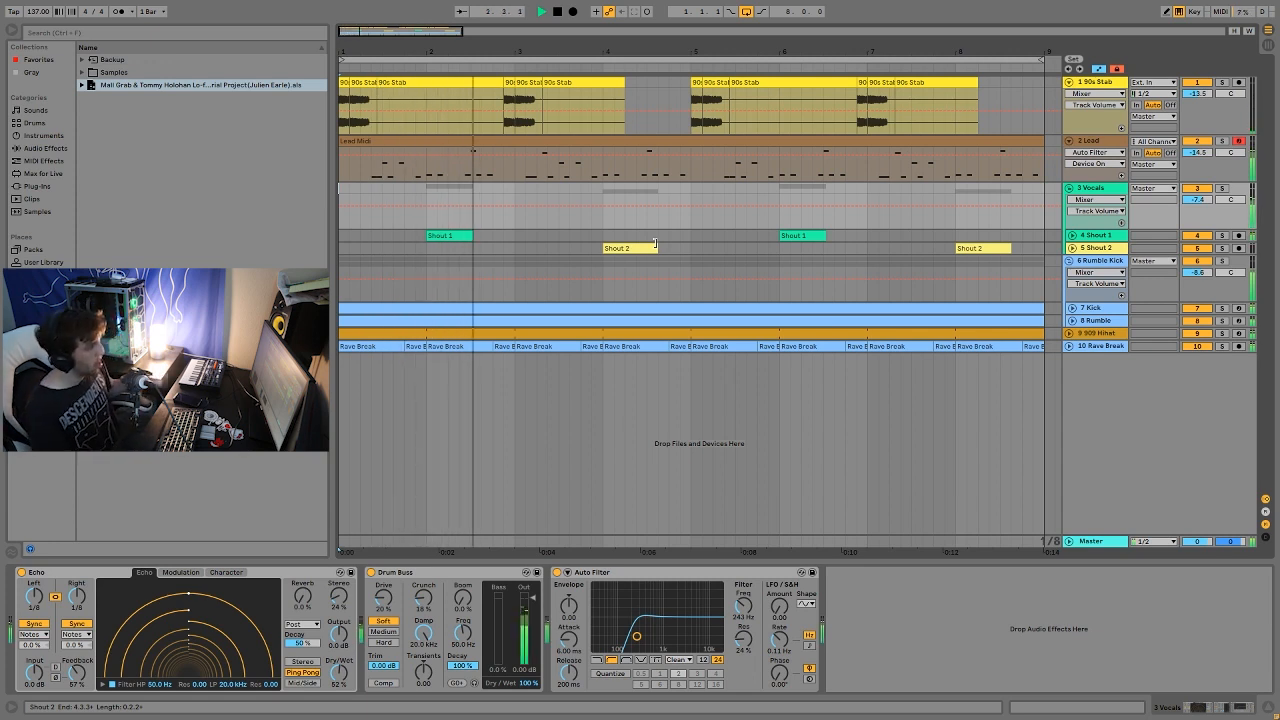
{"action": "key", "text": "space"}
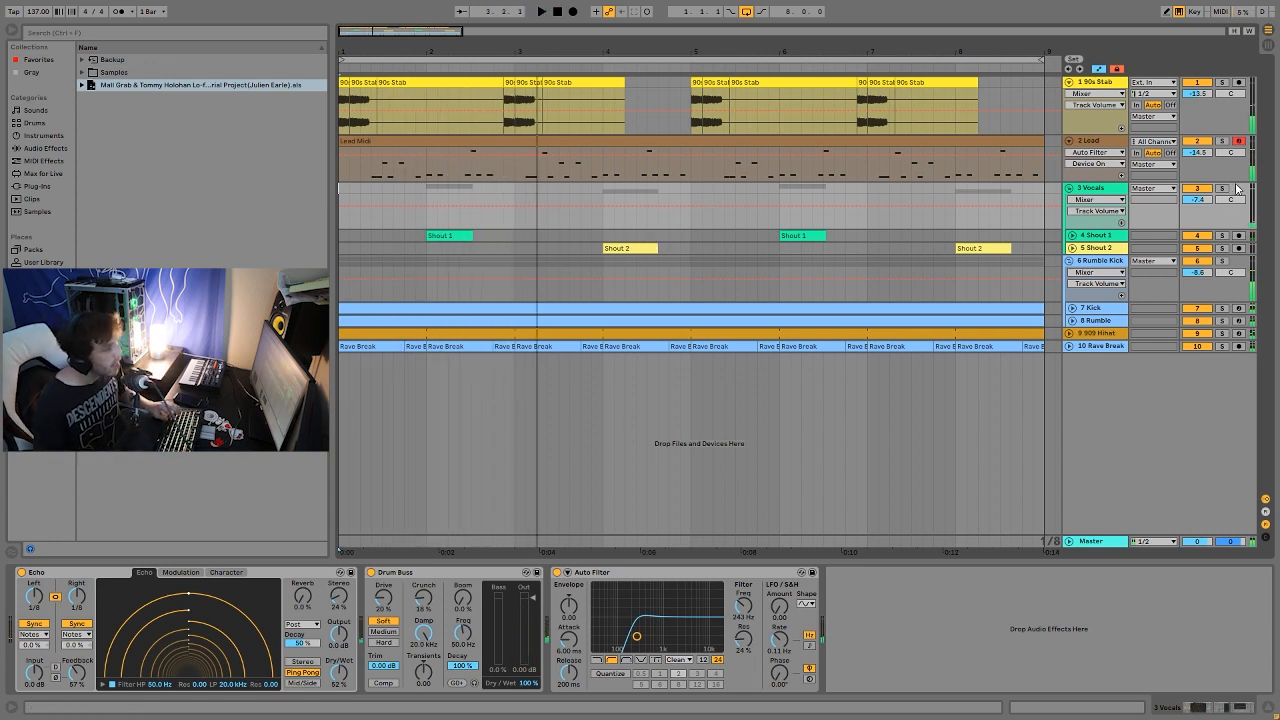
Solo the Vocals group together with the 90s Stab, play them, and unsolo both
{"action": "left_click", "coordinate": [1221, 188]}
{"action": "left_click", "coordinate": [1222, 83]}
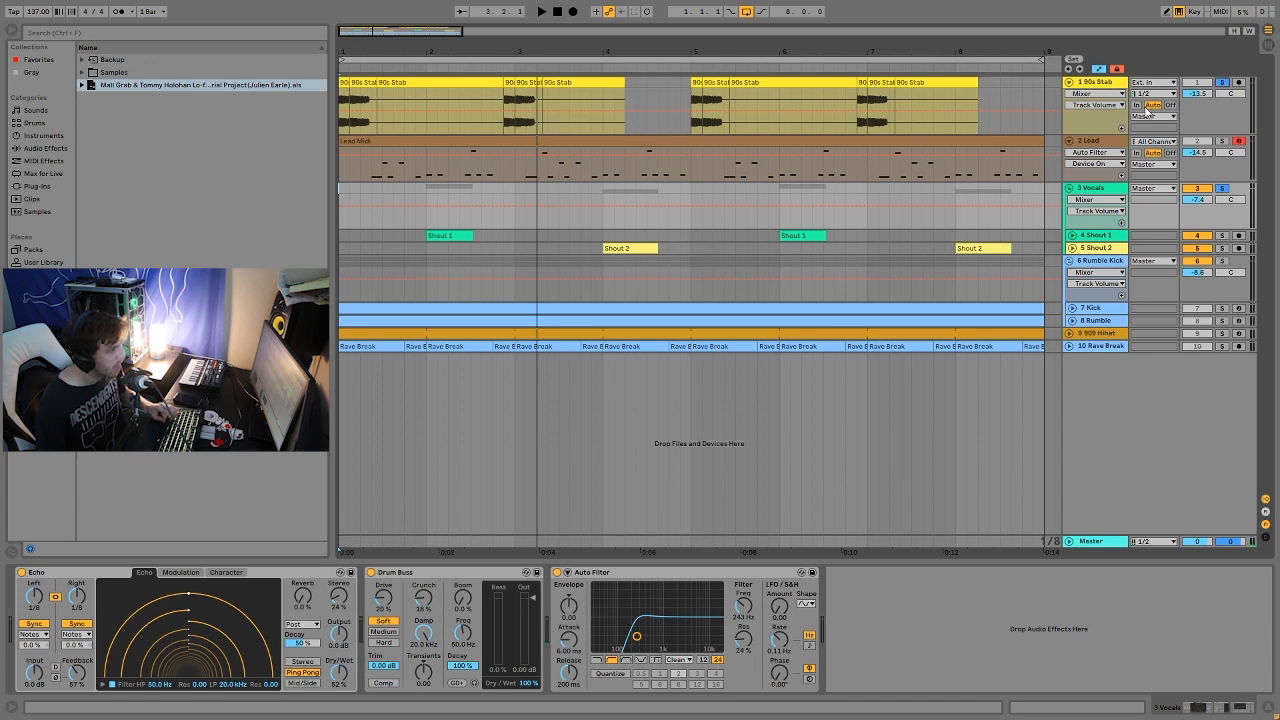
{"action": "key", "text": "space"}
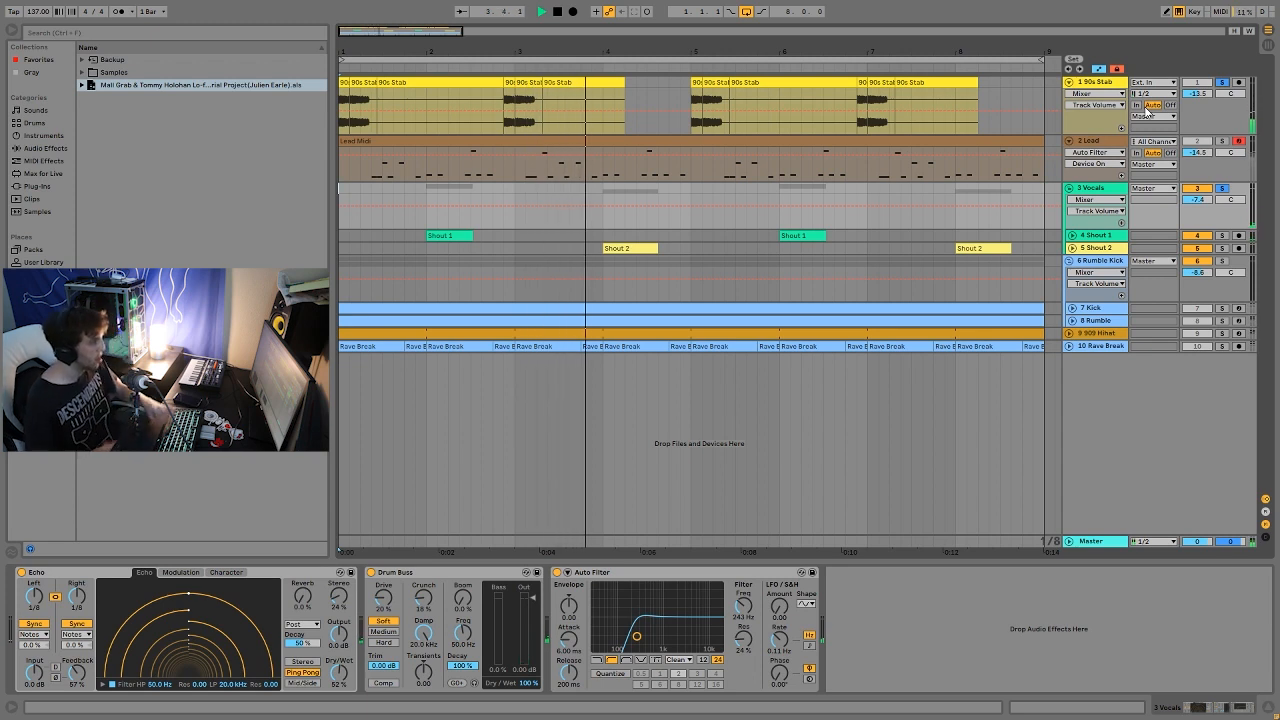
{"action": "key", "text": "space"}
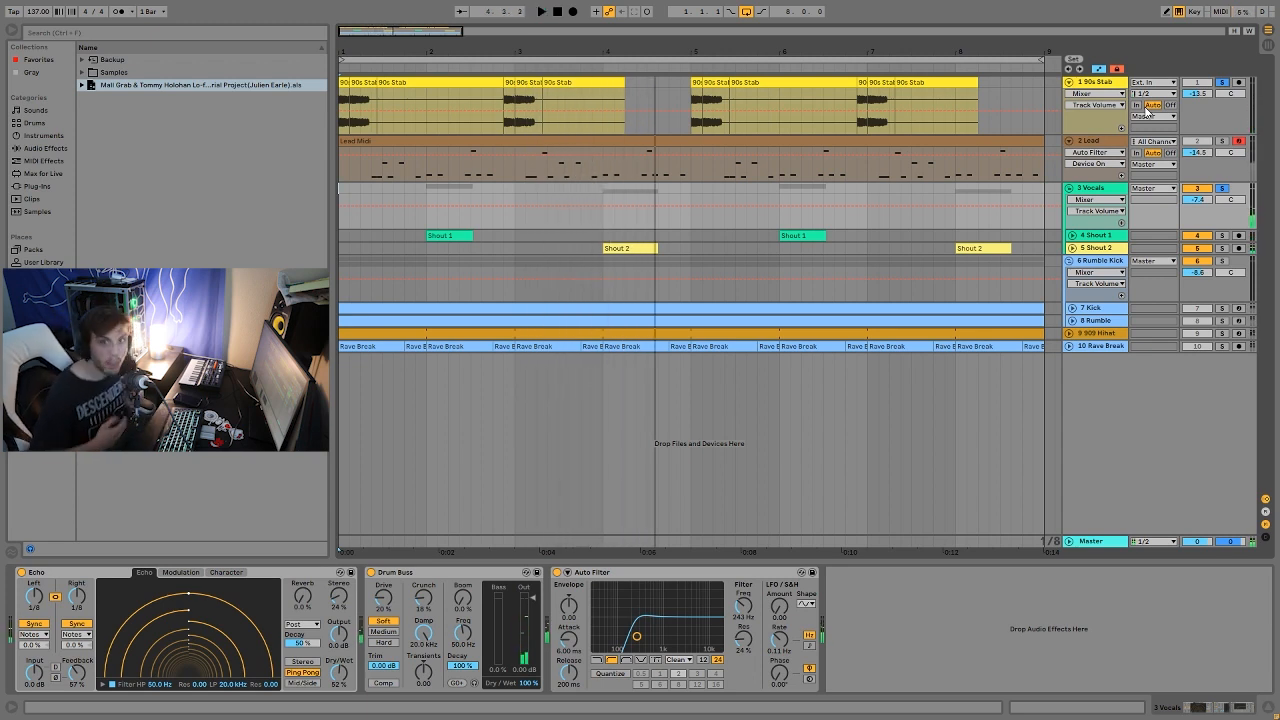
{"action": "left_click", "coordinate": [1222, 188]}
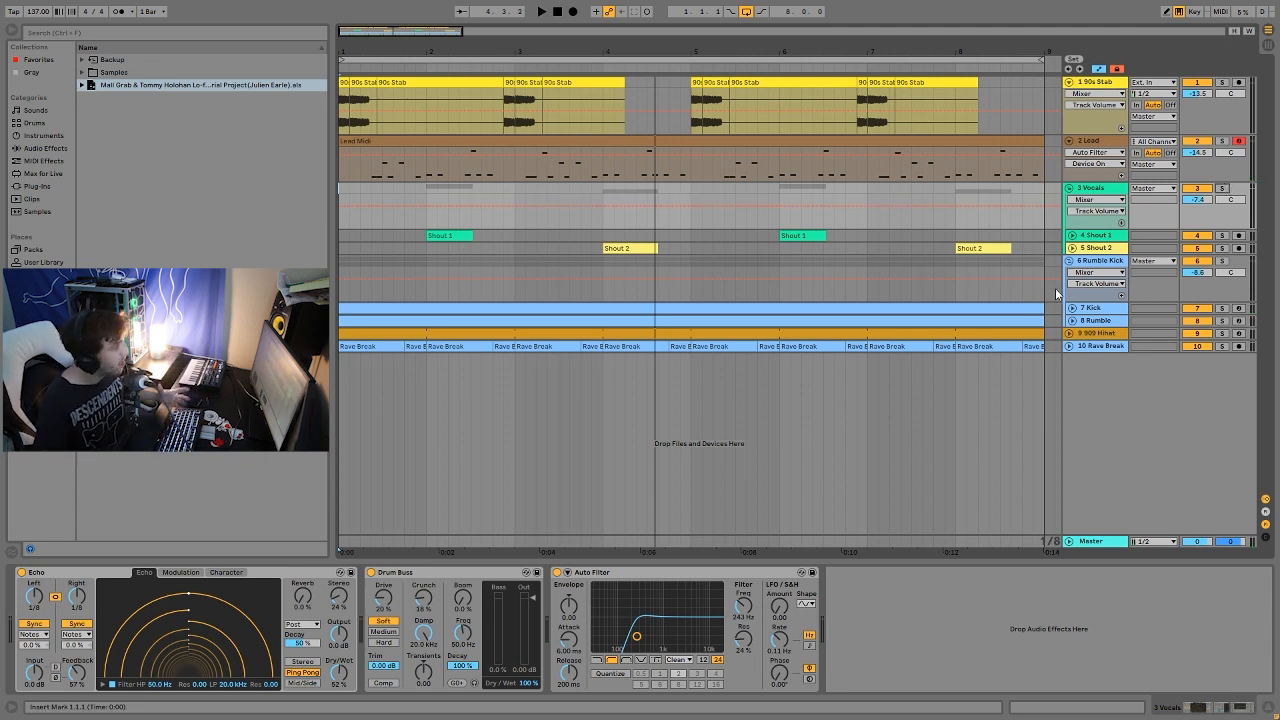
Play the mix with the Lead, 90s Stab and Rave Break muted, and bring all three back in
{"action": "left_click", "coordinate": [1203, 142]}
{"action": "left_click", "coordinate": [1198, 82]}
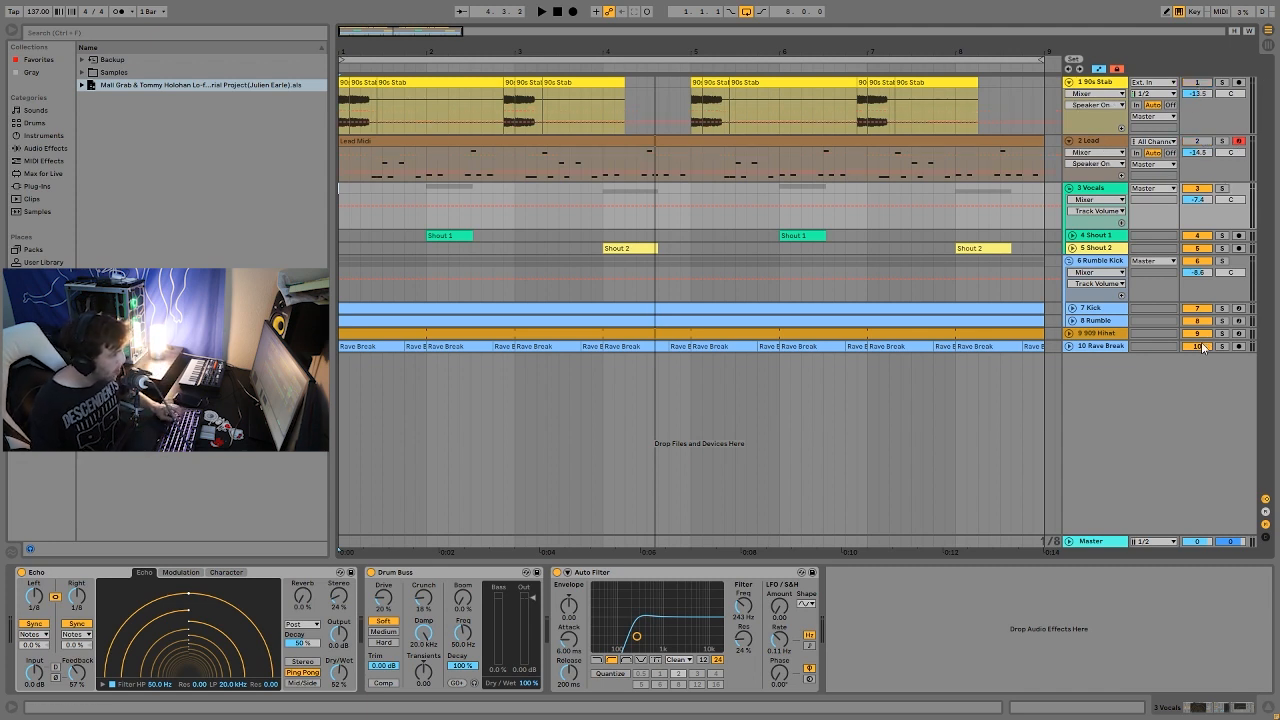
{"action": "key", "text": "space"}
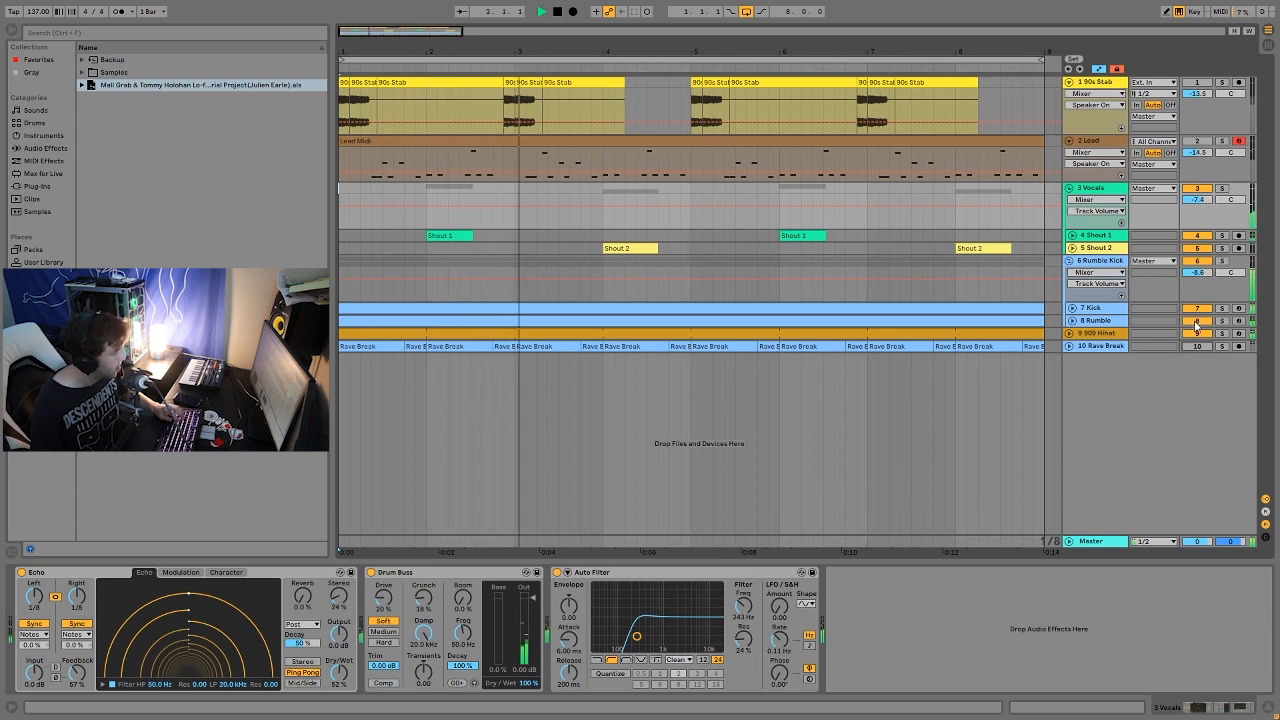
{"action": "left_click", "coordinate": [1196, 82]}
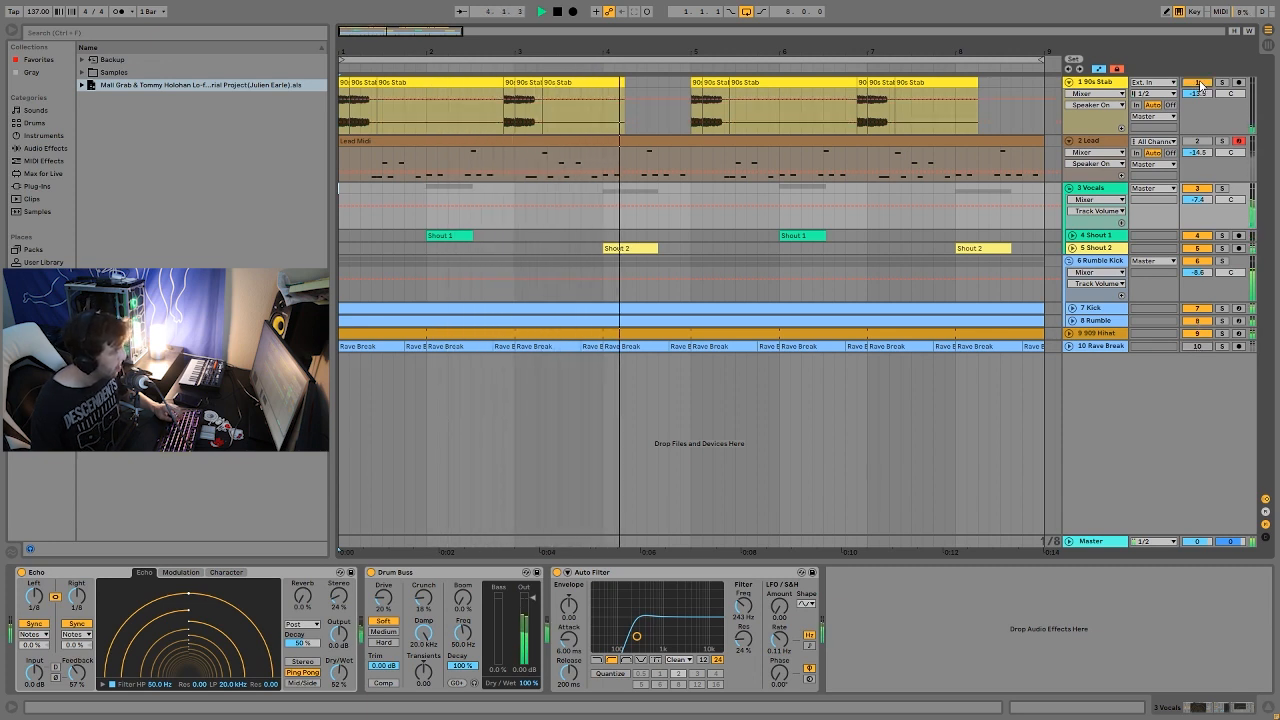
{"action": "left_click", "coordinate": [1187, 345]}
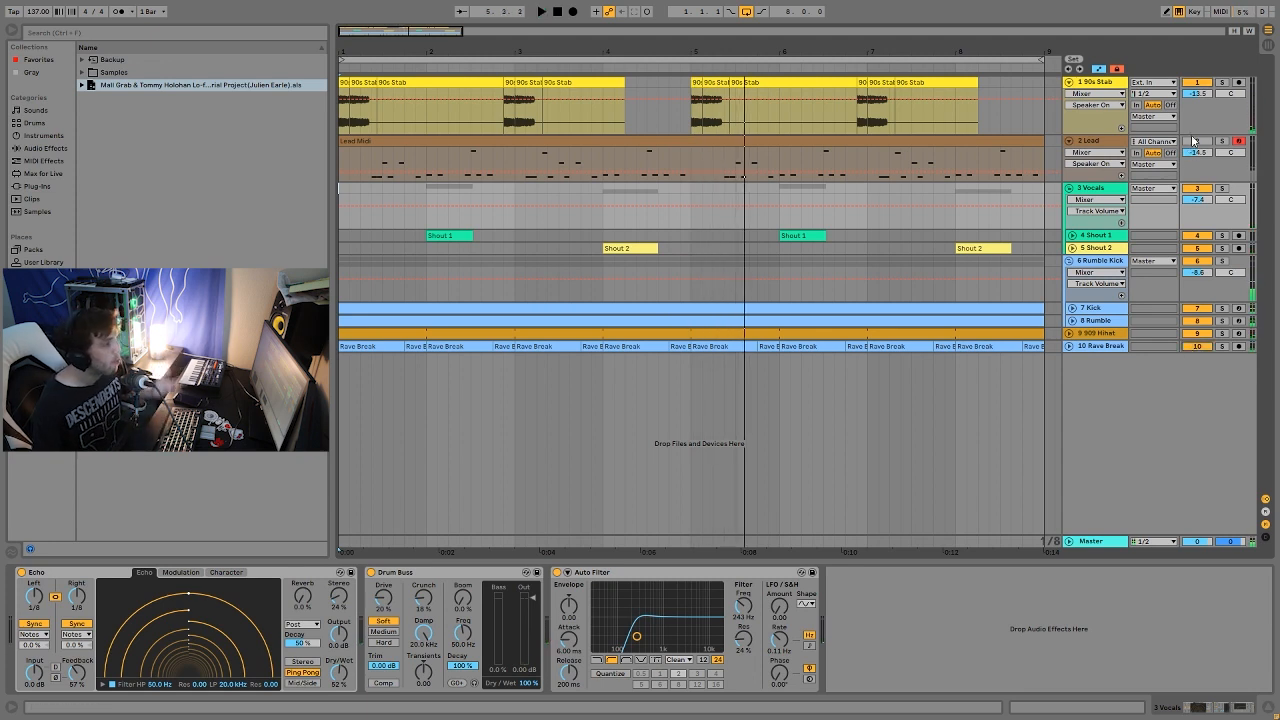
{"action": "left_click", "coordinate": [1196, 141]}
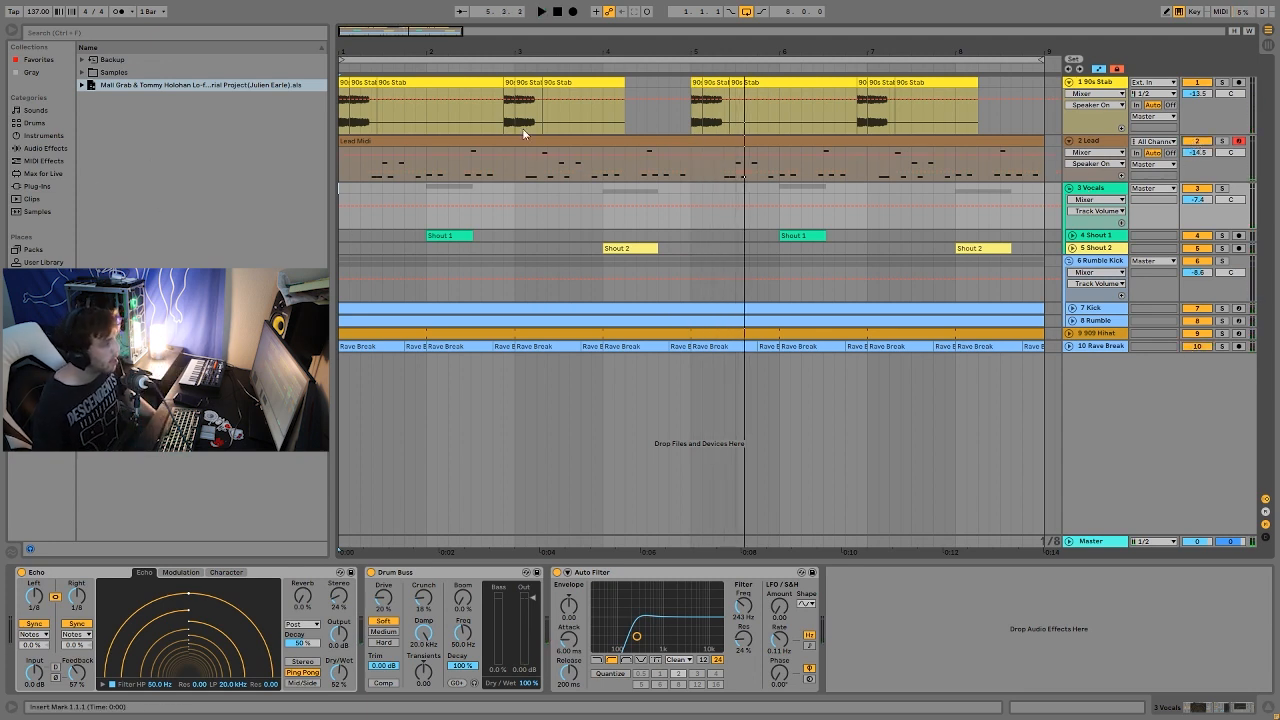
Solo the Vocals group and audition the Shout 1 clip at bar 2 with the group's effects chain shown
{"action": "left_click", "coordinate": [1221, 189]}
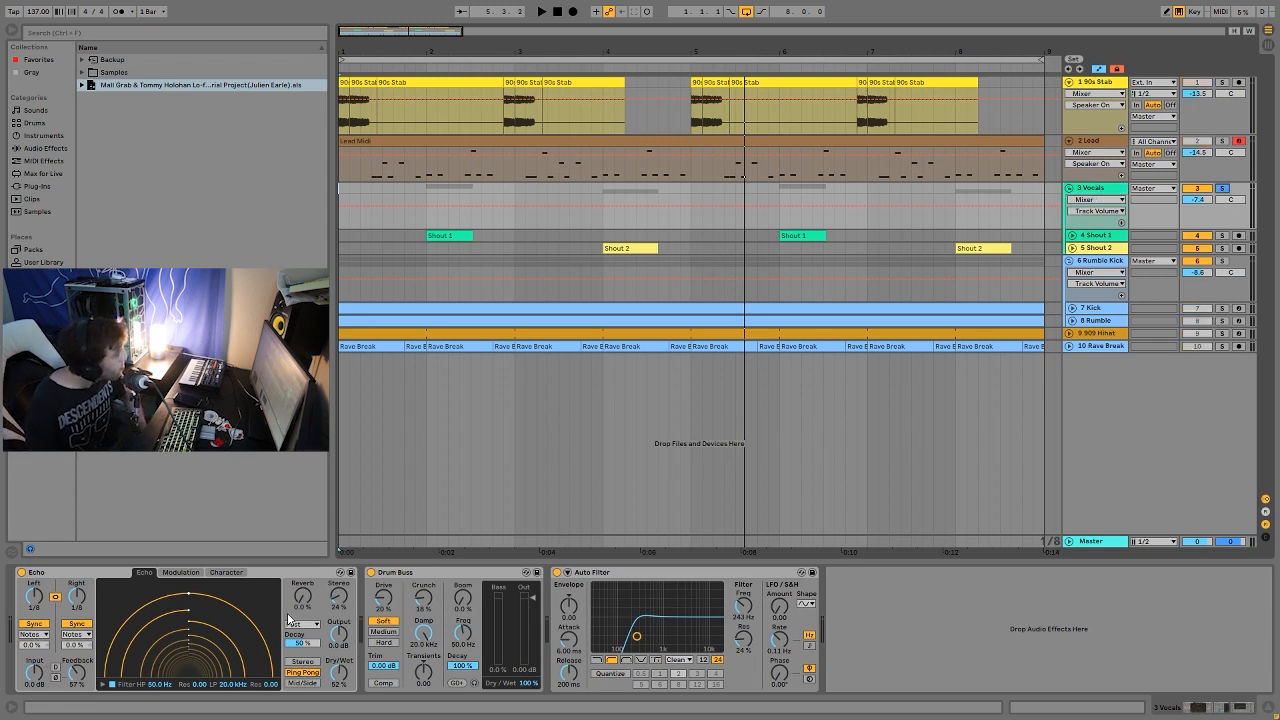
{"action": "left_click", "coordinate": [447, 235]}
{"action": "key", "text": "space"}
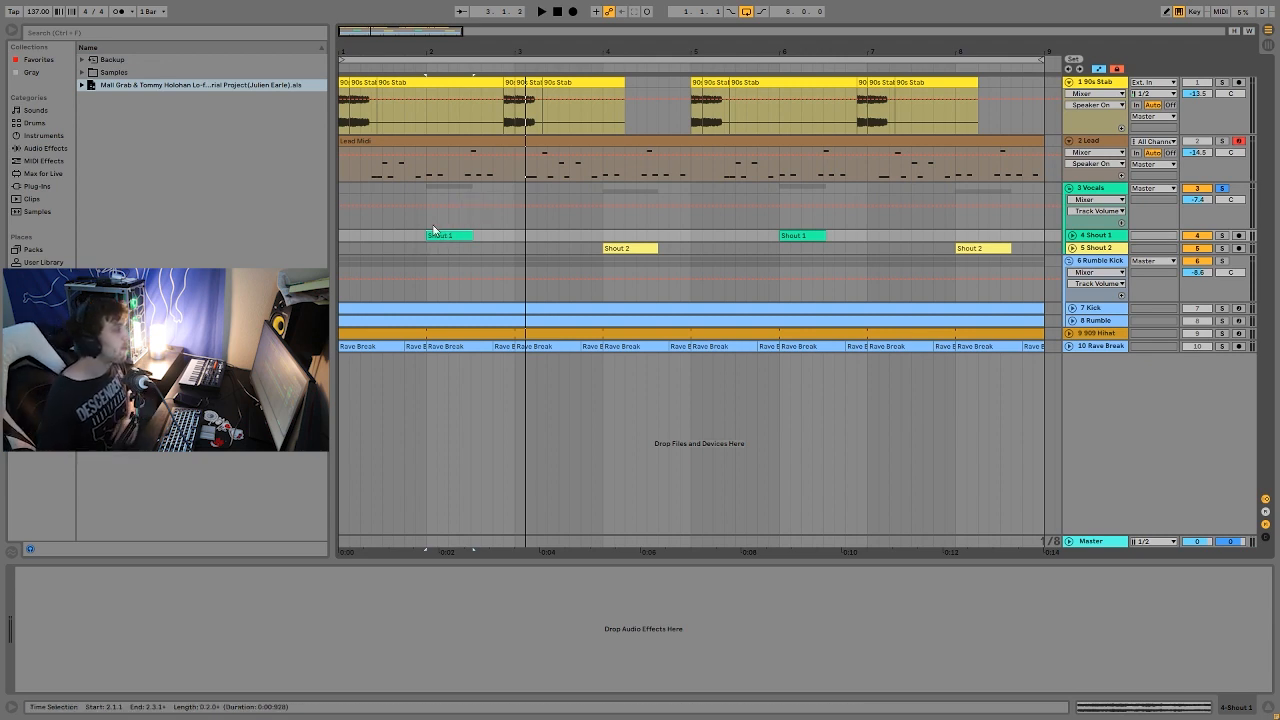
{"action": "left_click", "coordinate": [425, 222]}
{"action": "key", "text": "space"}
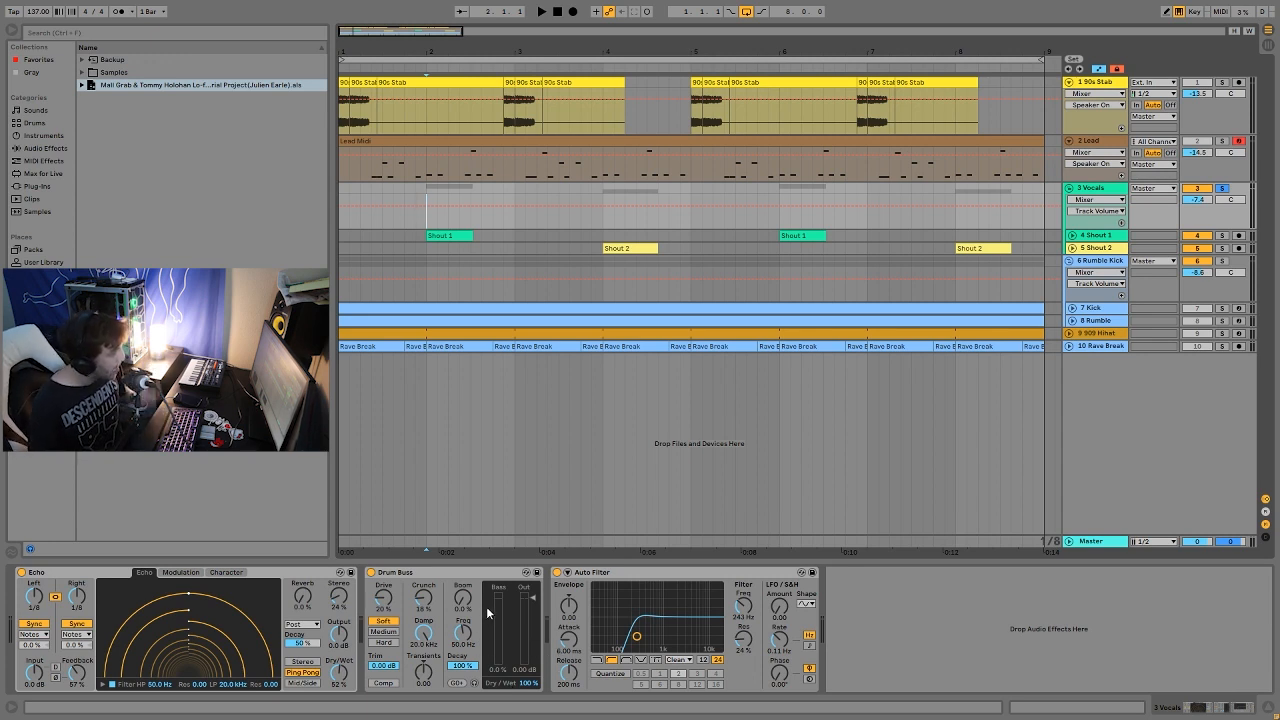
{"action": "key", "text": "space"}
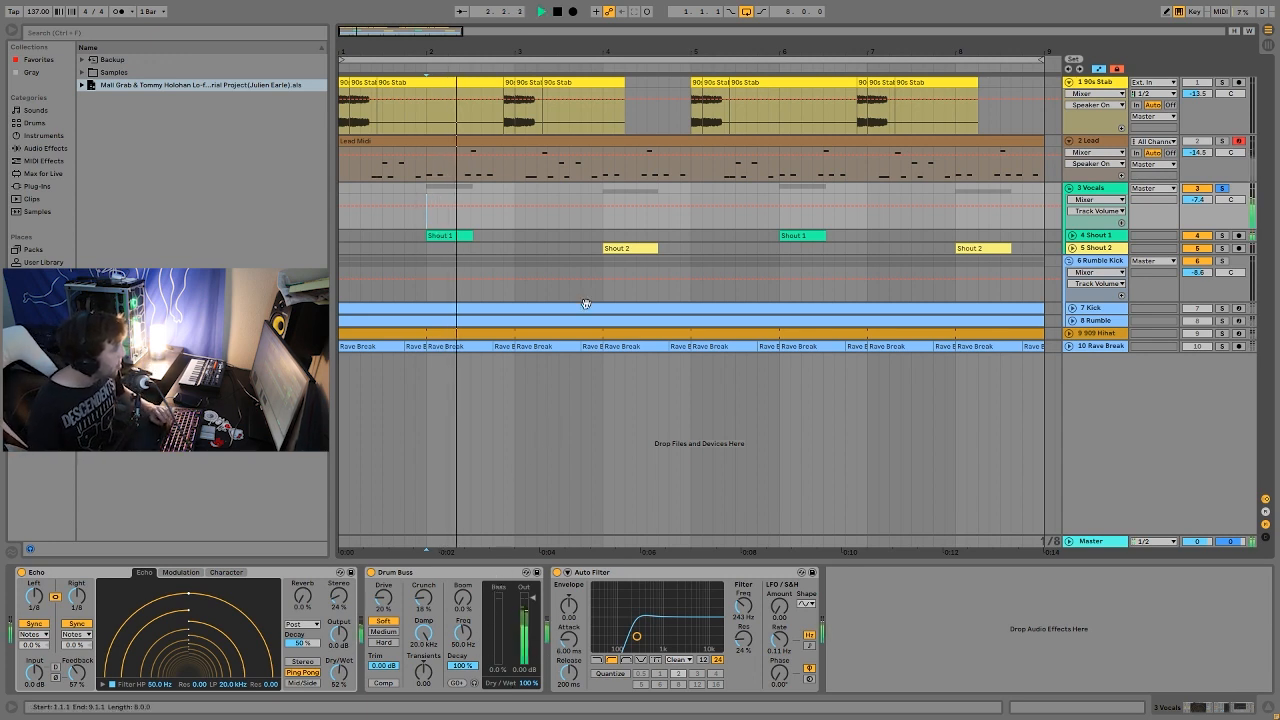
Audition the Shout 2 clip at bar 4 and the second Shout 1 clip at bar 6
{"action": "left_click", "coordinate": [603, 222]}
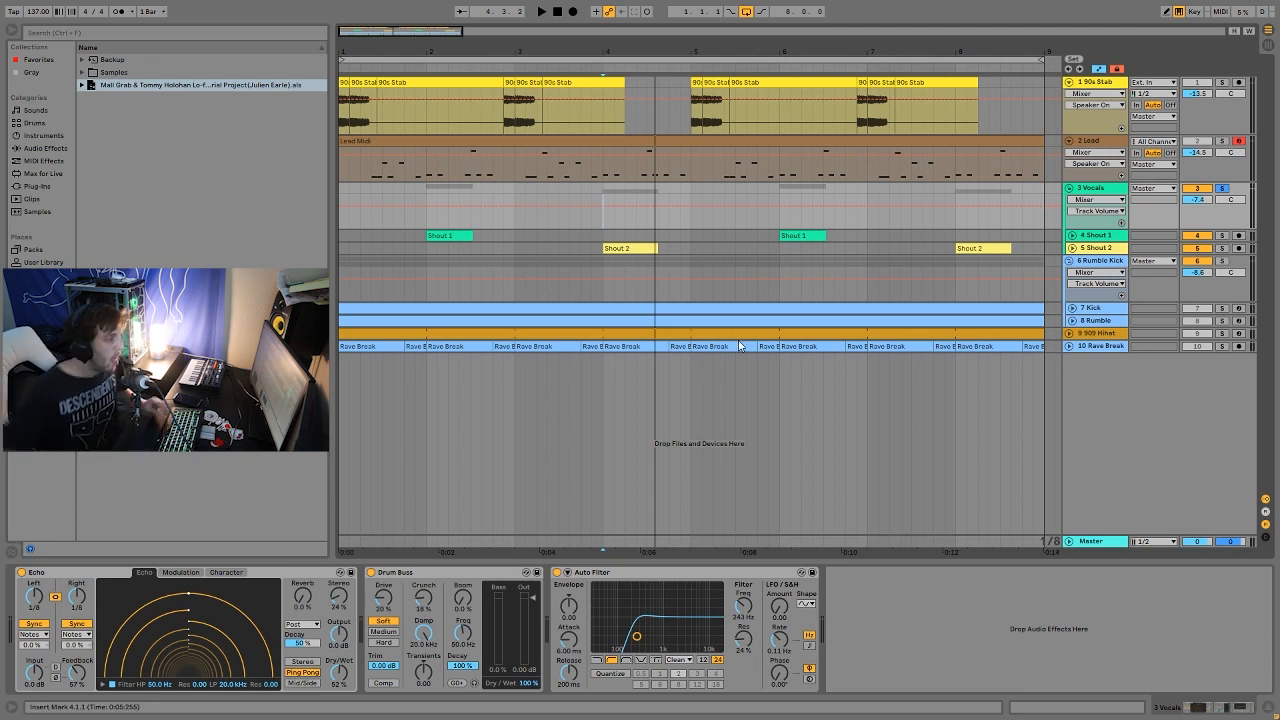
{"action": "key", "text": "space"}
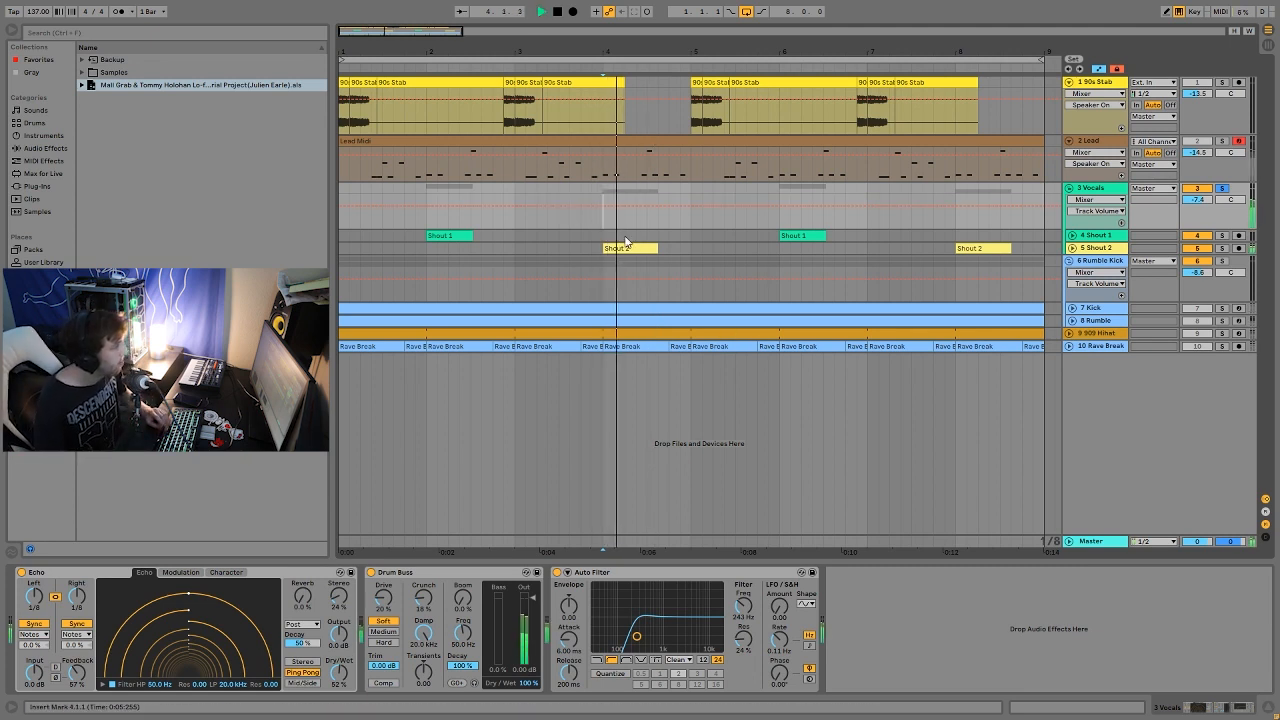
{"action": "left_click", "coordinate": [782, 226]}
{"action": "key", "text": "space"}
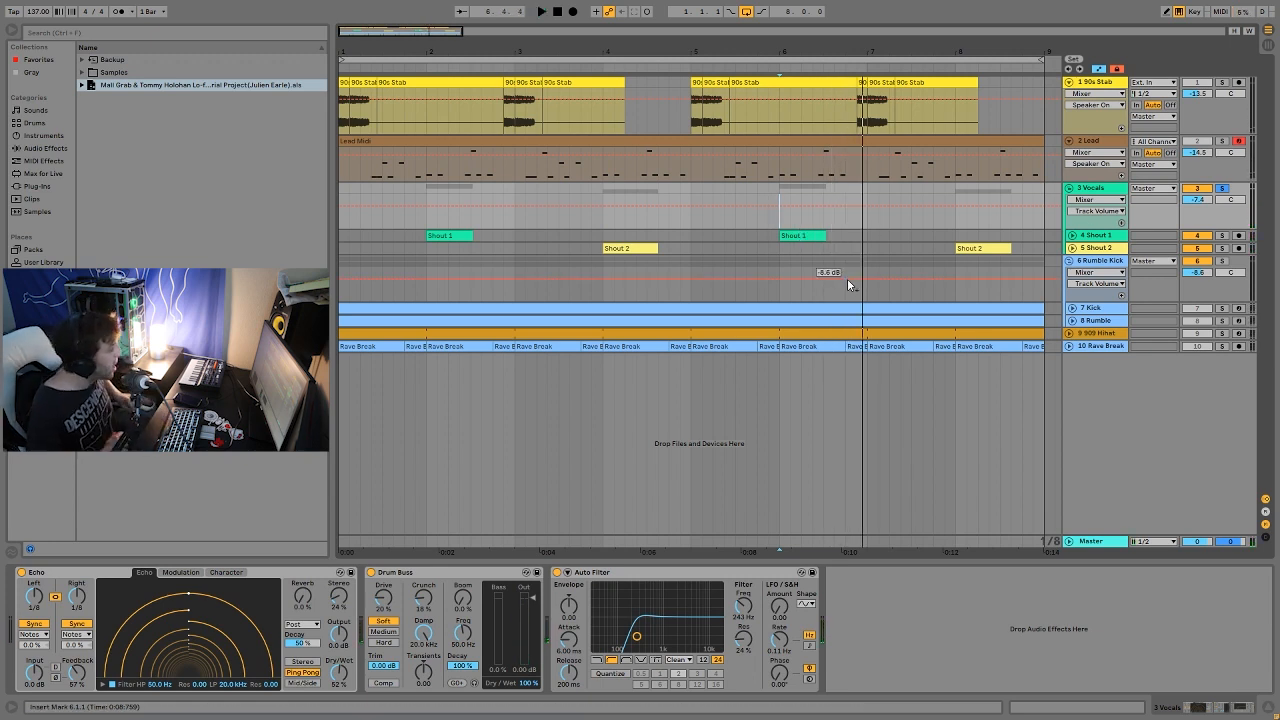
Compare the 90s Stab's effects chain with that of the Vocals group, and unsolo the Vocals
{"action": "left_click", "coordinate": [1094, 84]}
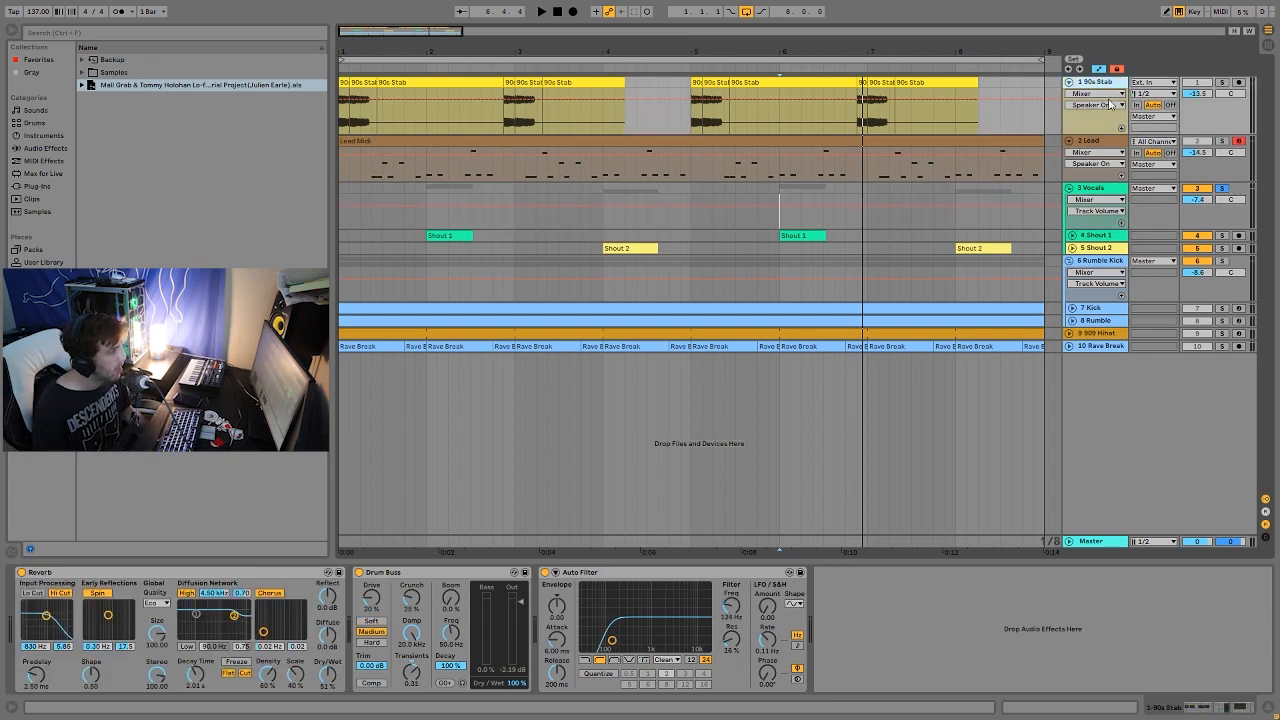
{"action": "left_click", "coordinate": [1084, 190]}
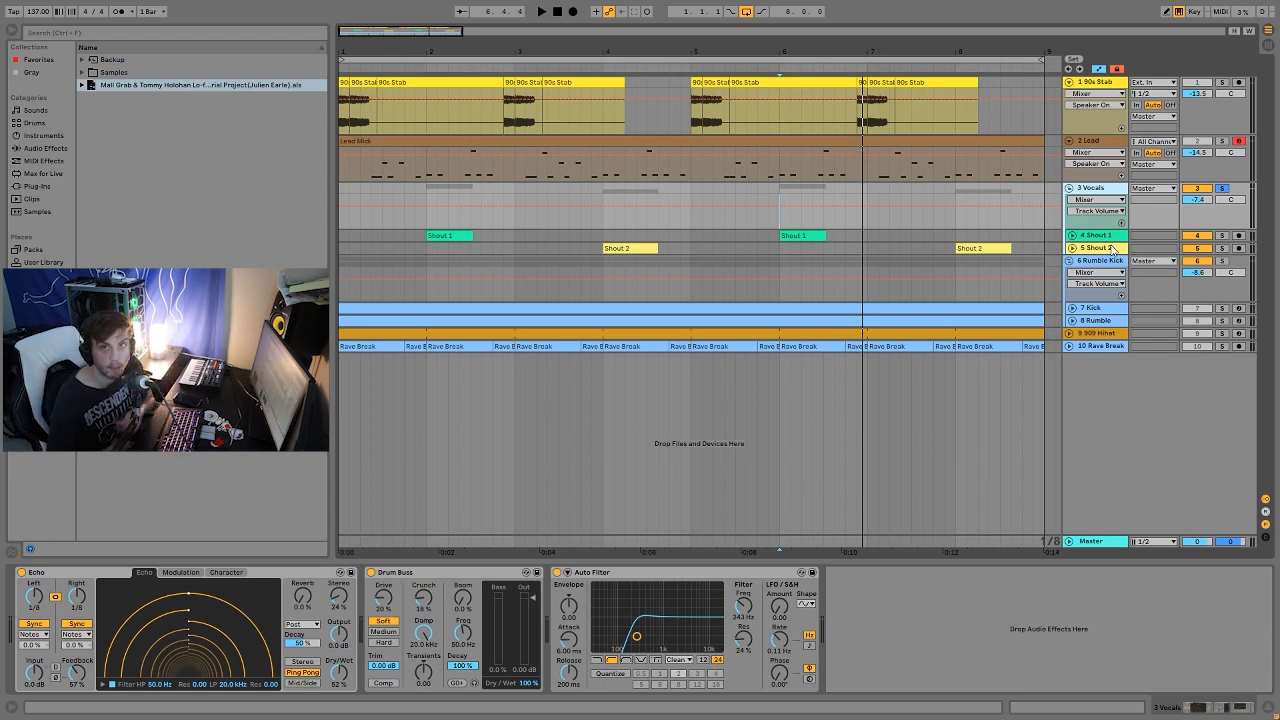
{"action": "left_click", "coordinate": [1221, 190]}
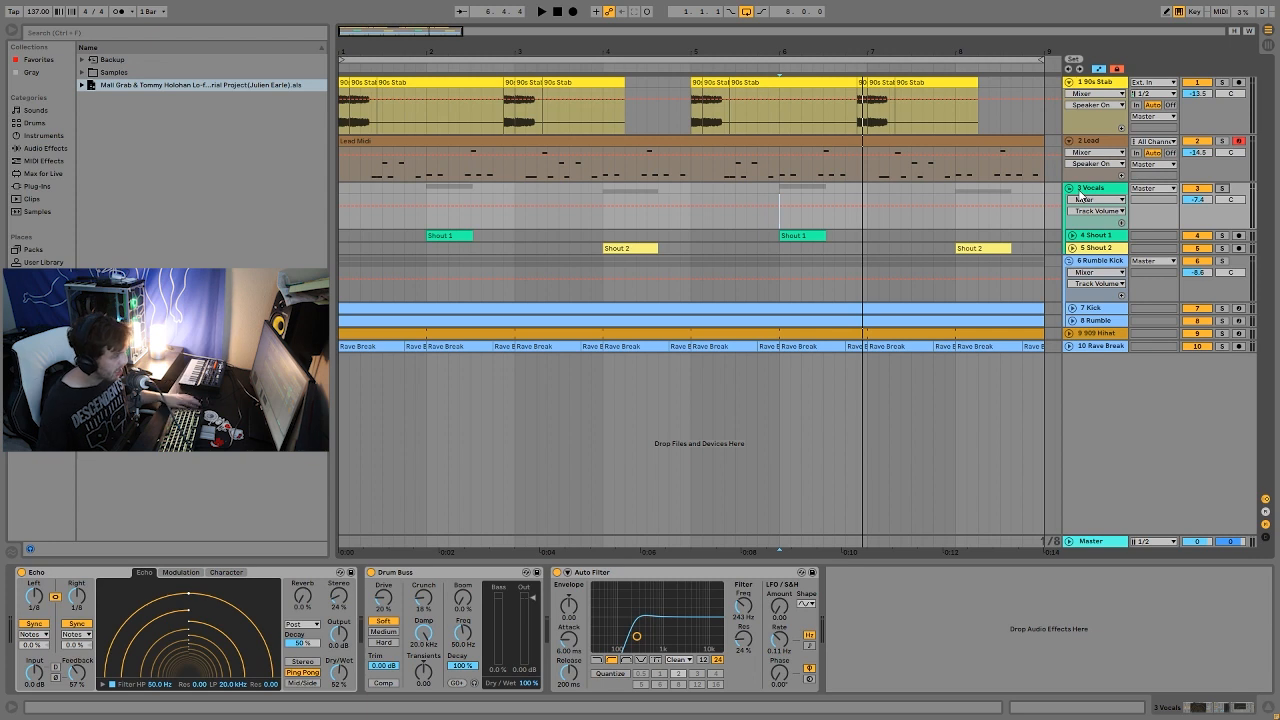
Solo the Rumble Kick group and play it from the start of the arrangement
{"action": "left_click", "coordinate": [1222, 261]}
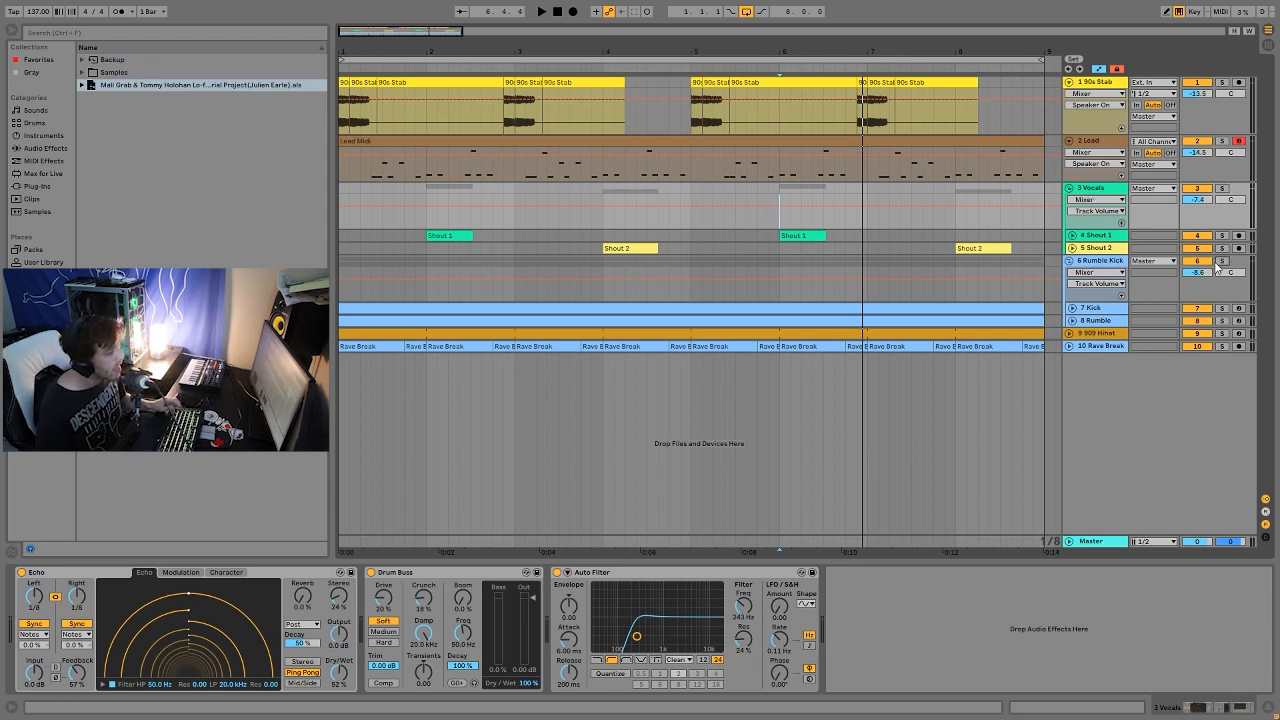
{"action": "left_click", "coordinate": [338, 263]}
{"action": "key", "text": "space"}
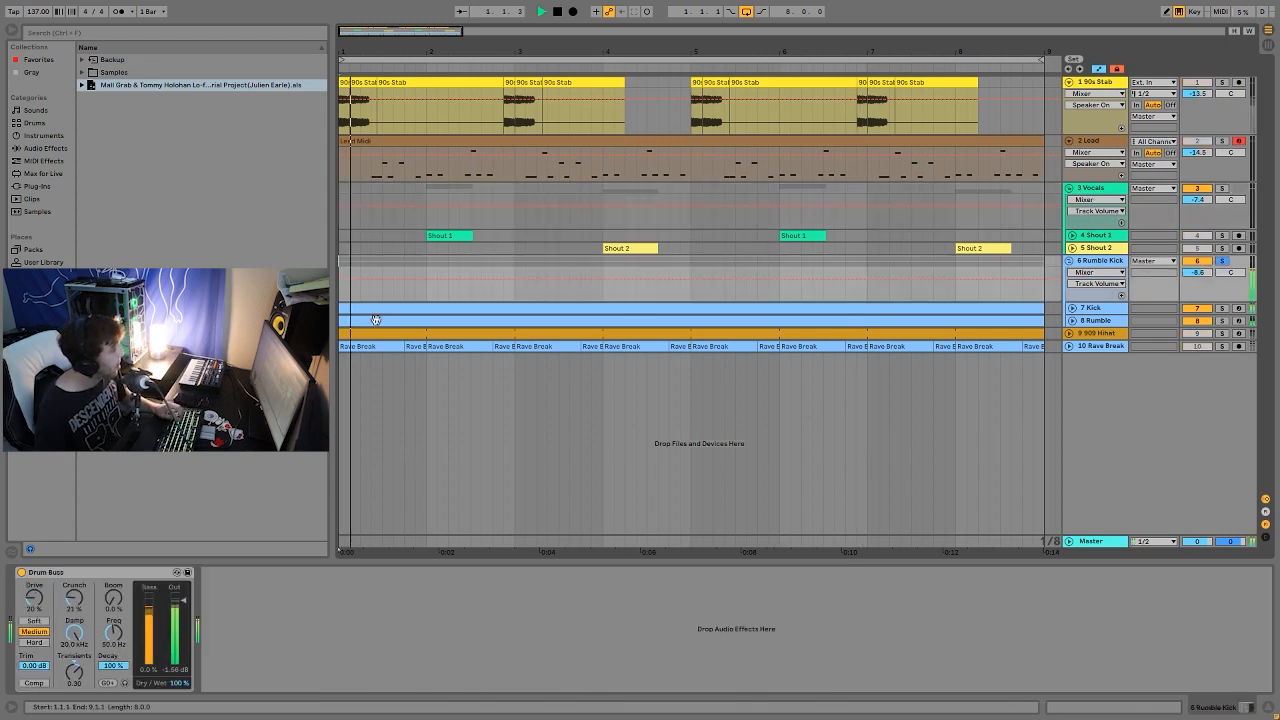
{"action": "key", "text": "space"}
Solo and unfold the Kick track within the Rumble Kick group, and audition its sample
{"action": "left_click", "coordinate": [1223, 309]}
{"action": "left_click", "coordinate": [1072, 308]}
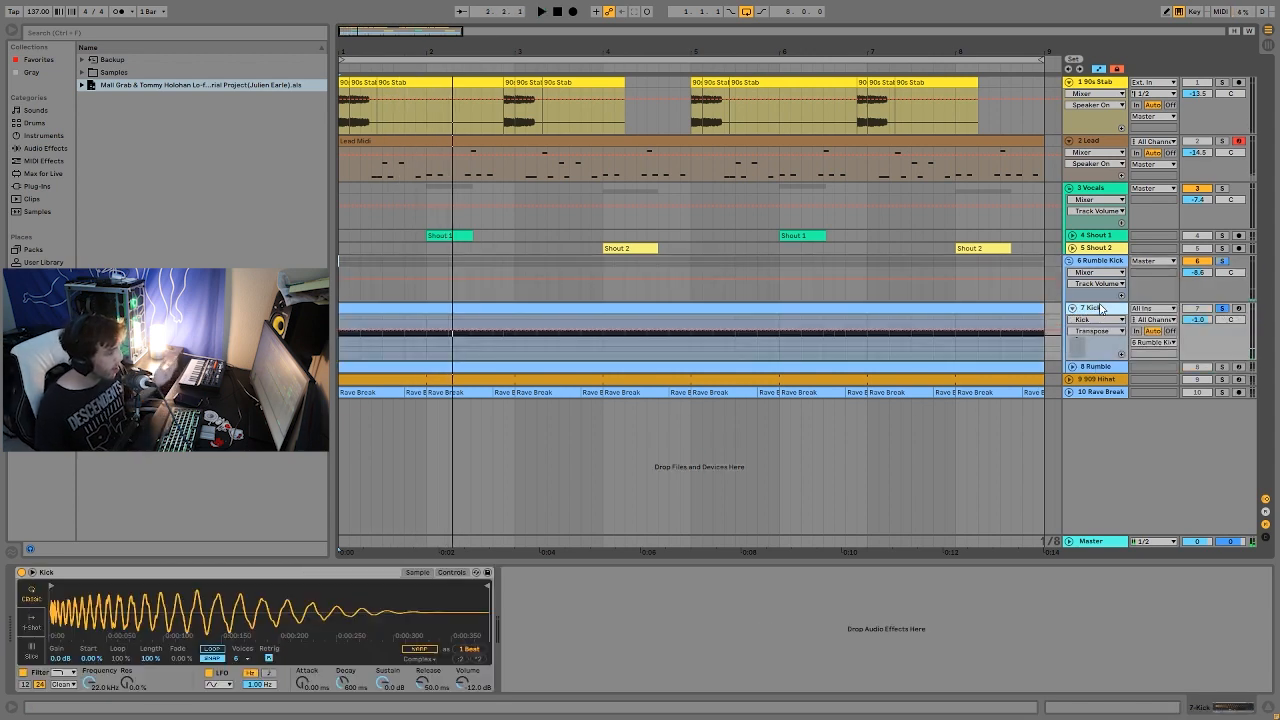
{"action": "key", "text": "space"}
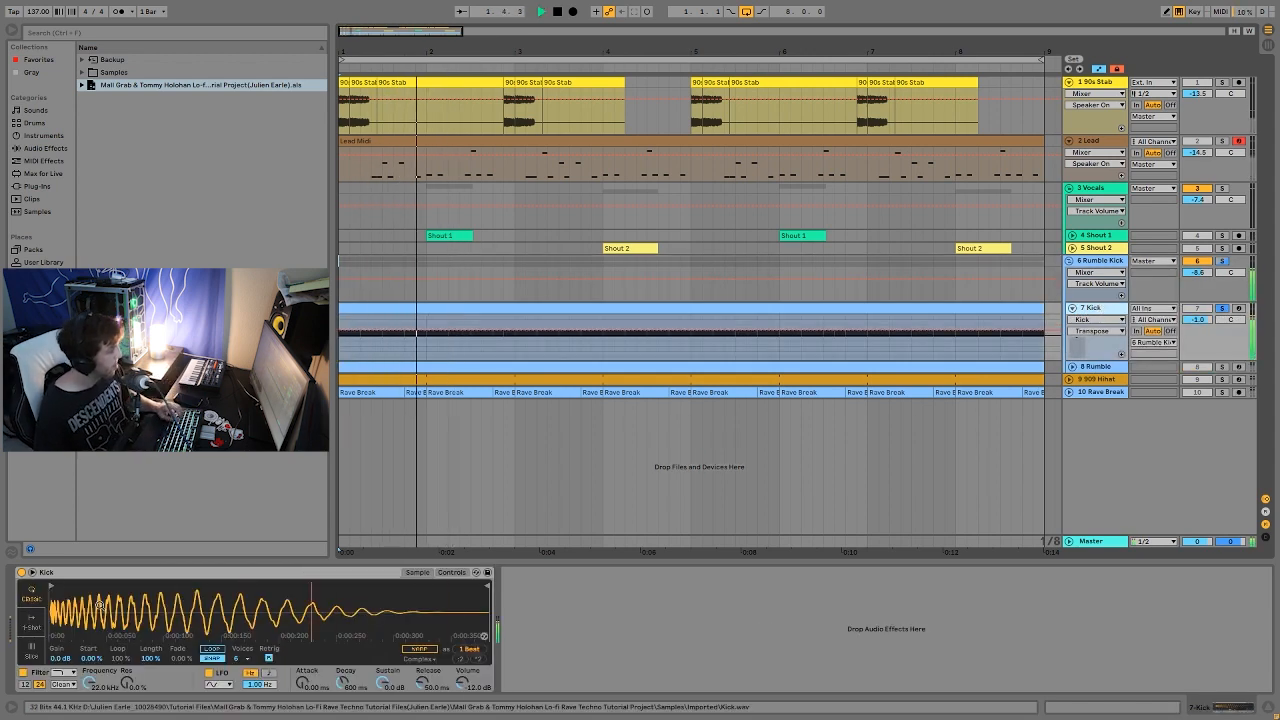
{"action": "key", "text": "space"}
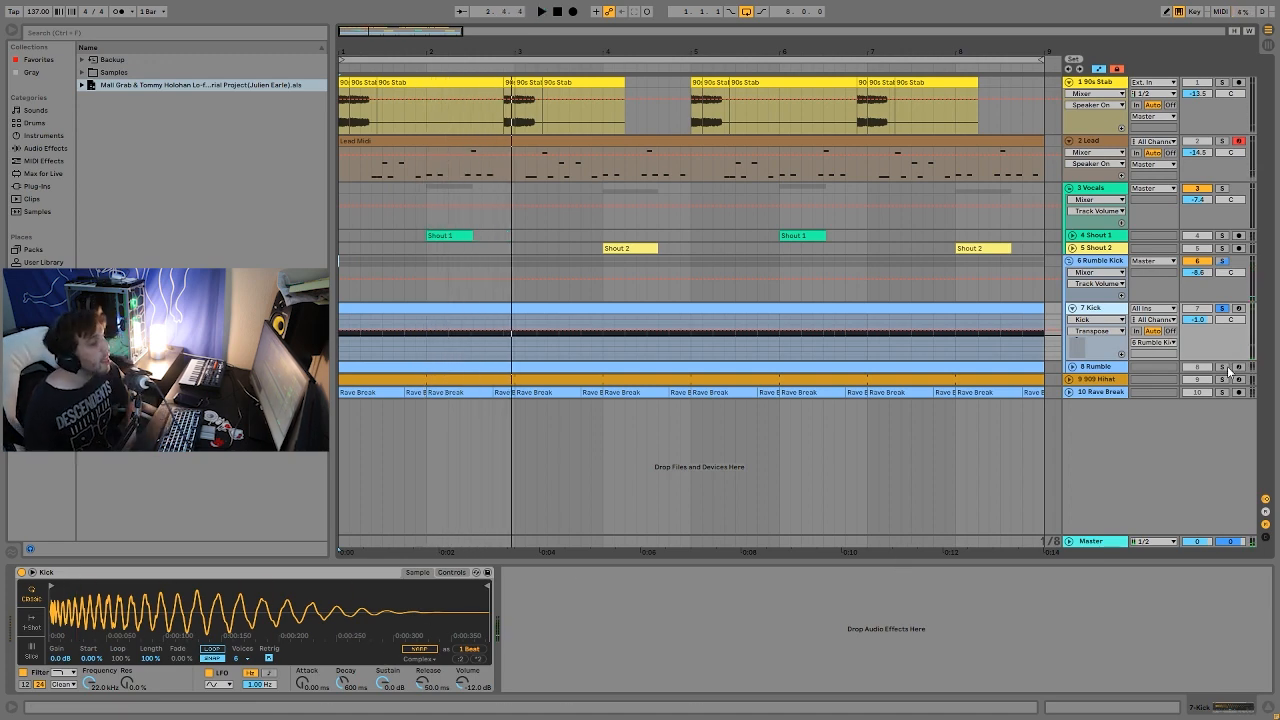
Solo and unfold the Rumble track, play it, and show its device chain from the Kick sampler onward
{"action": "key", "text": "space"}
{"action": "left_click", "coordinate": [1090, 367]}
{"action": "left_click", "coordinate": [1073, 367]}
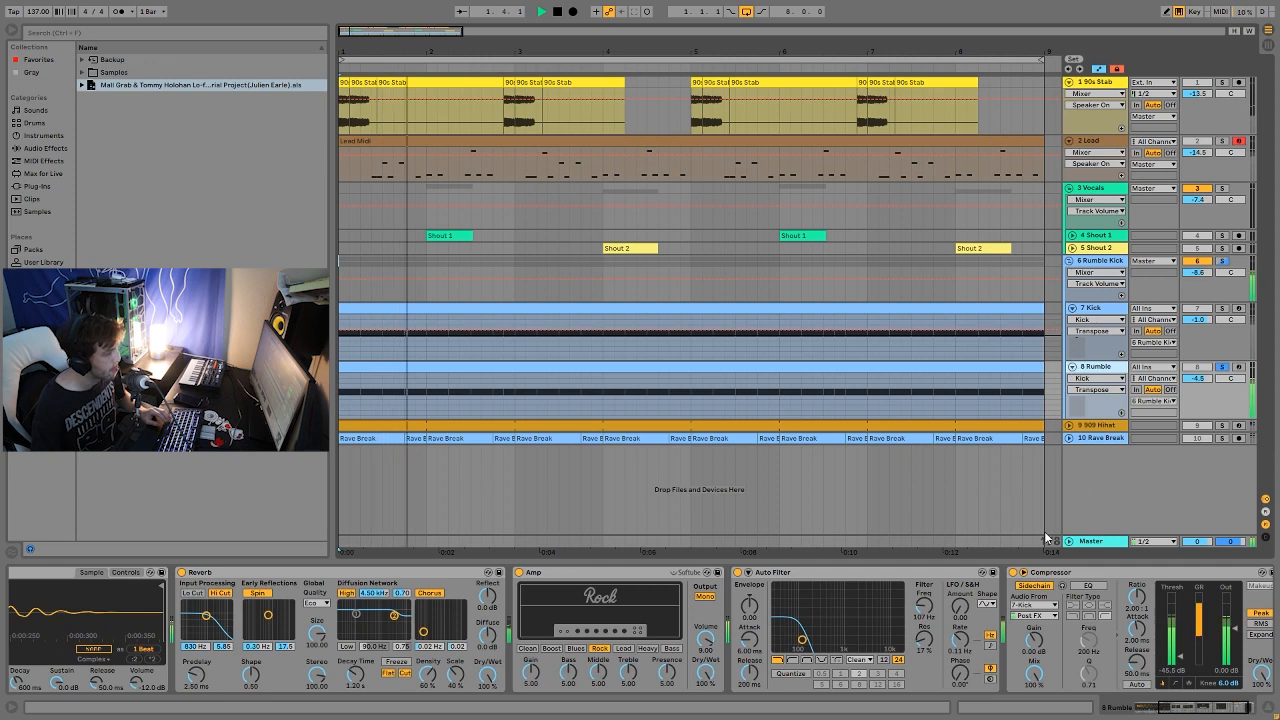
{"action": "left_click_drag", "start_coordinate": [1192, 706], "coordinate": [1155, 707]}
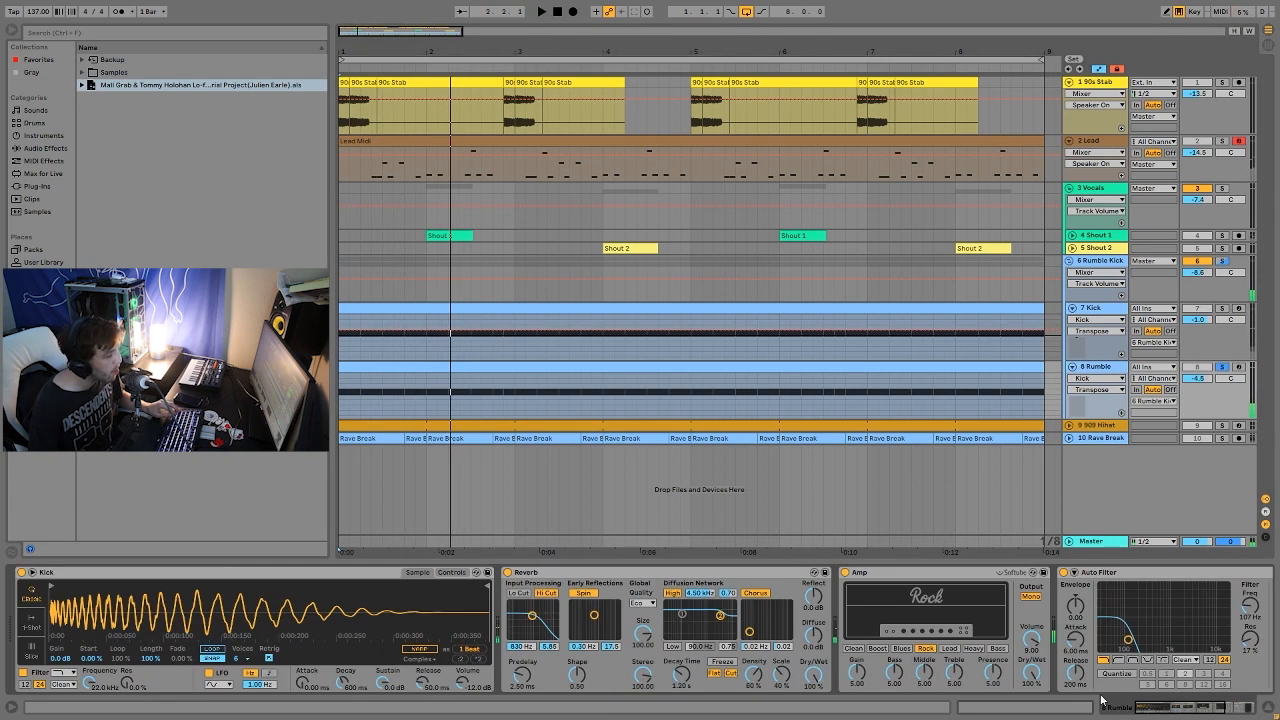
Bypass the Reverb, Amp, Compressor and Auto Filter on the Rumble track and play the dry kick
{"action": "left_click", "coordinate": [508, 572]}
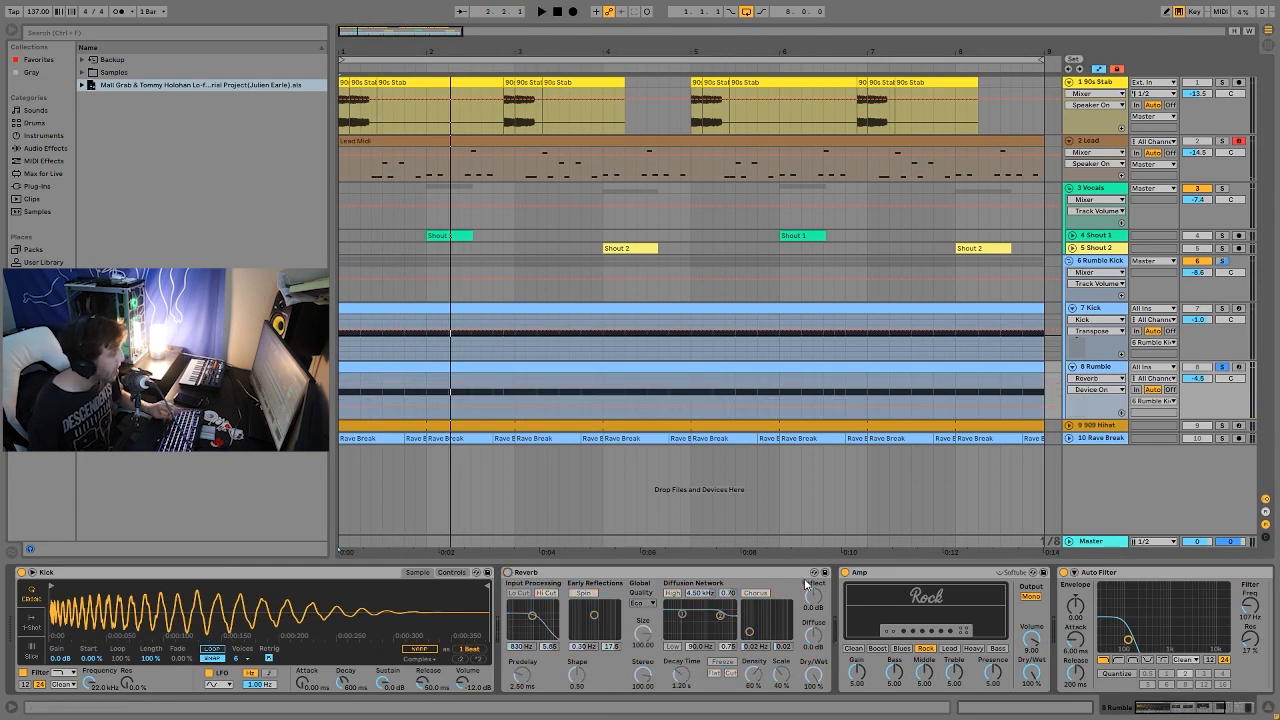
{"action": "left_click", "coordinate": [845, 572]}
{"action": "scroll", "coordinate": [963, 611], "scroll_direction": "right", "scroll_amount": 8}
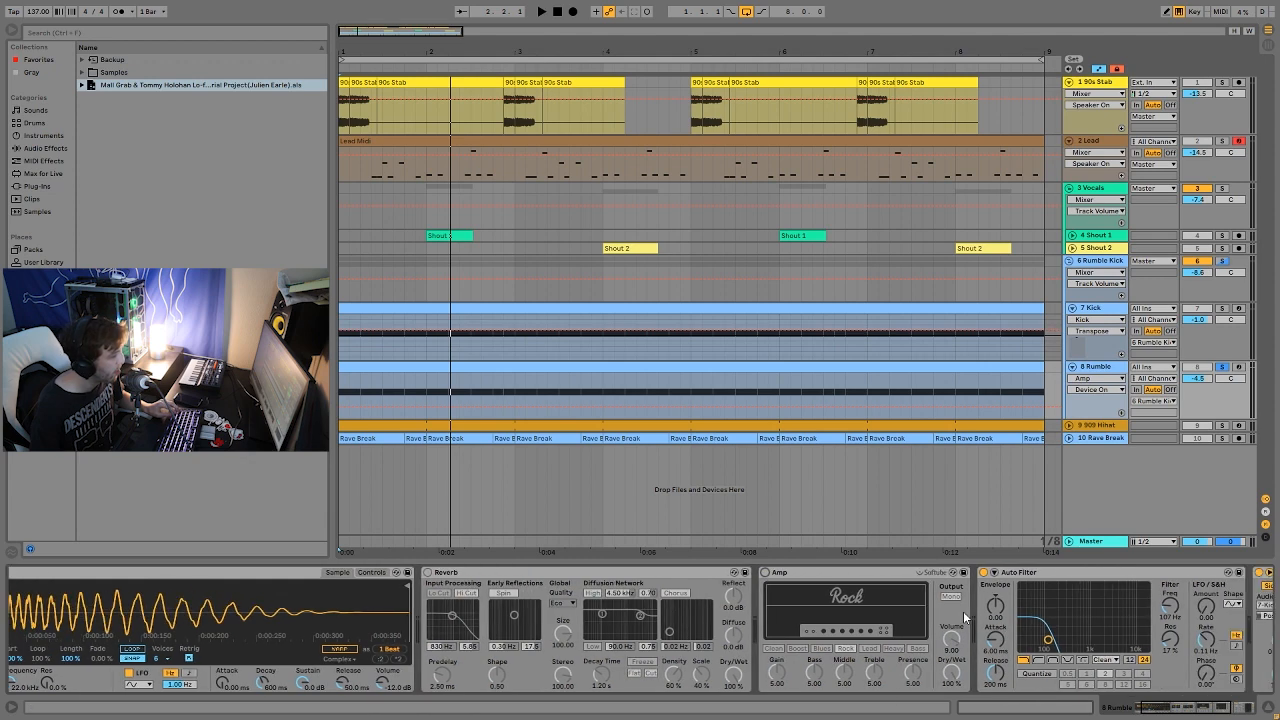
{"action": "left_click", "coordinate": [933, 572]}
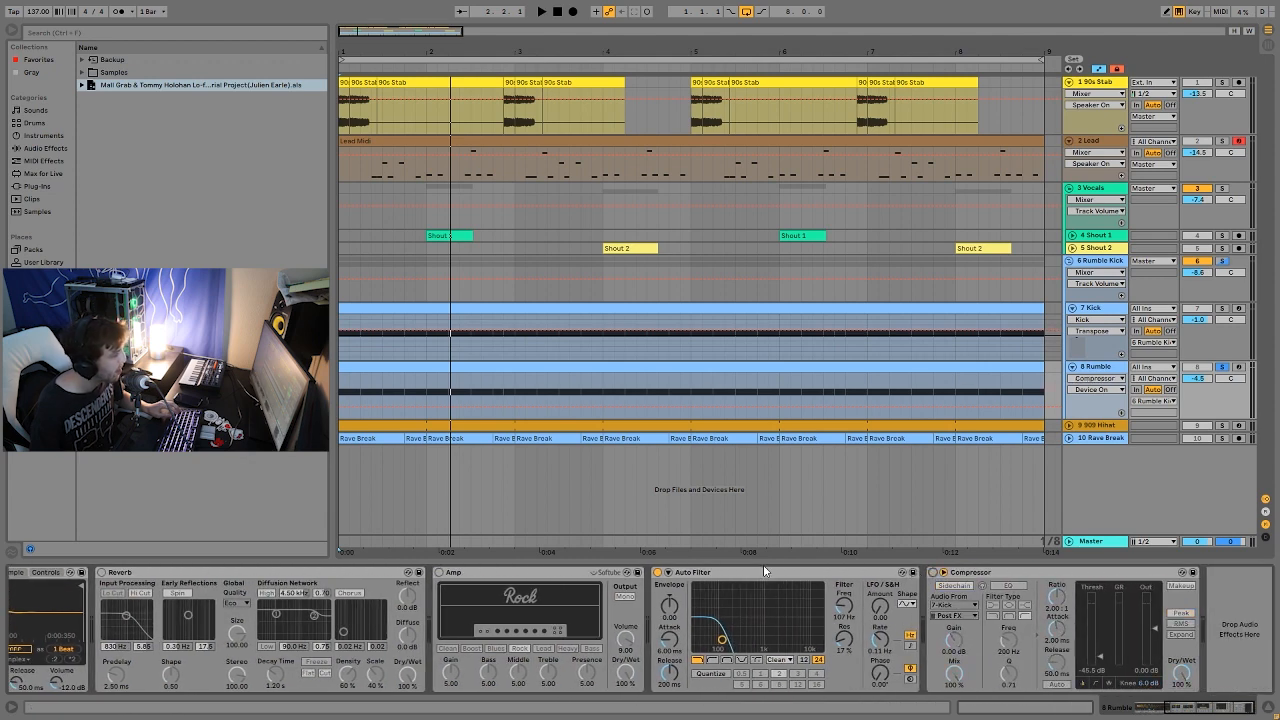
{"action": "left_click", "coordinate": [658, 572]}
{"action": "key", "text": "space"}
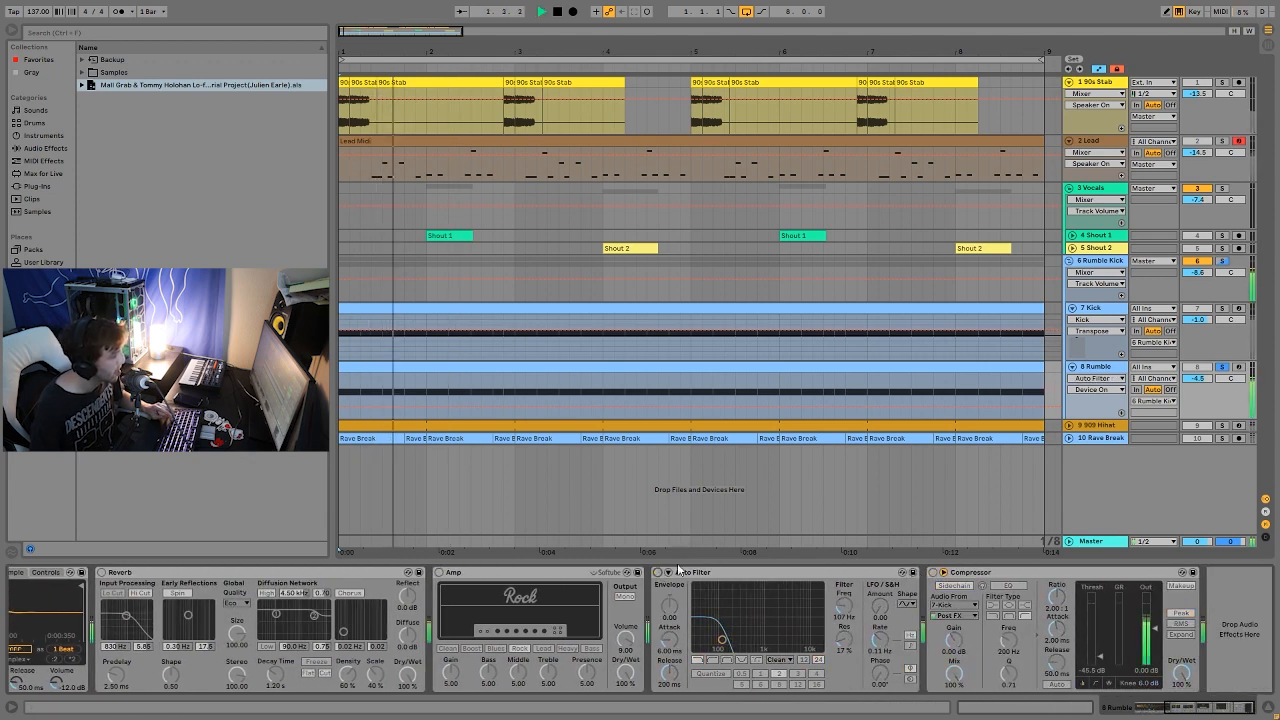
{"action": "key", "text": "space"}
Undo the bypassing of all four effects on the Rumble track
{"action": "key", "text": "ctrl+z"}
{"action": "key", "text": "ctrl+z"}
{"action": "key", "text": "ctrl+z"}
{"action": "key", "text": "ctrl+z"}
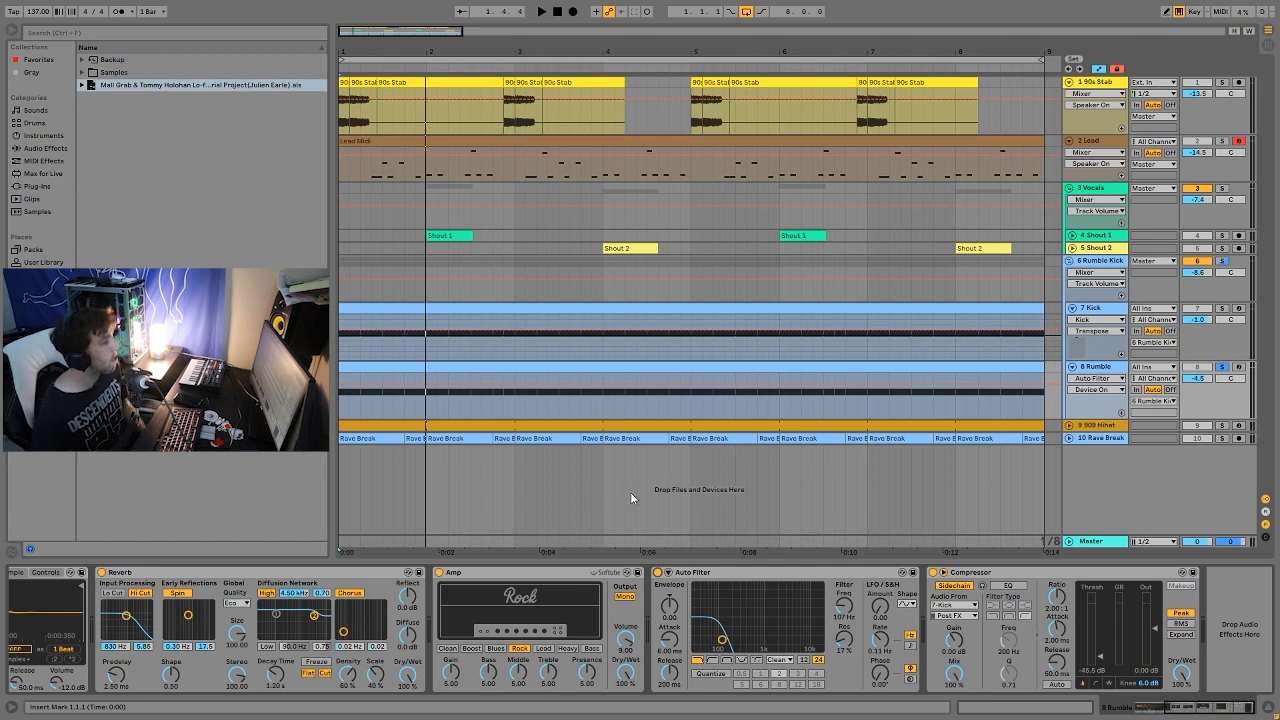
Bypass the Rumble track's Compressor, Auto Filter and Amp, and play the kick with only the Reverb active
{"action": "scroll", "coordinate": [420, 639], "scroll_direction": "left", "scroll_amount": 1}
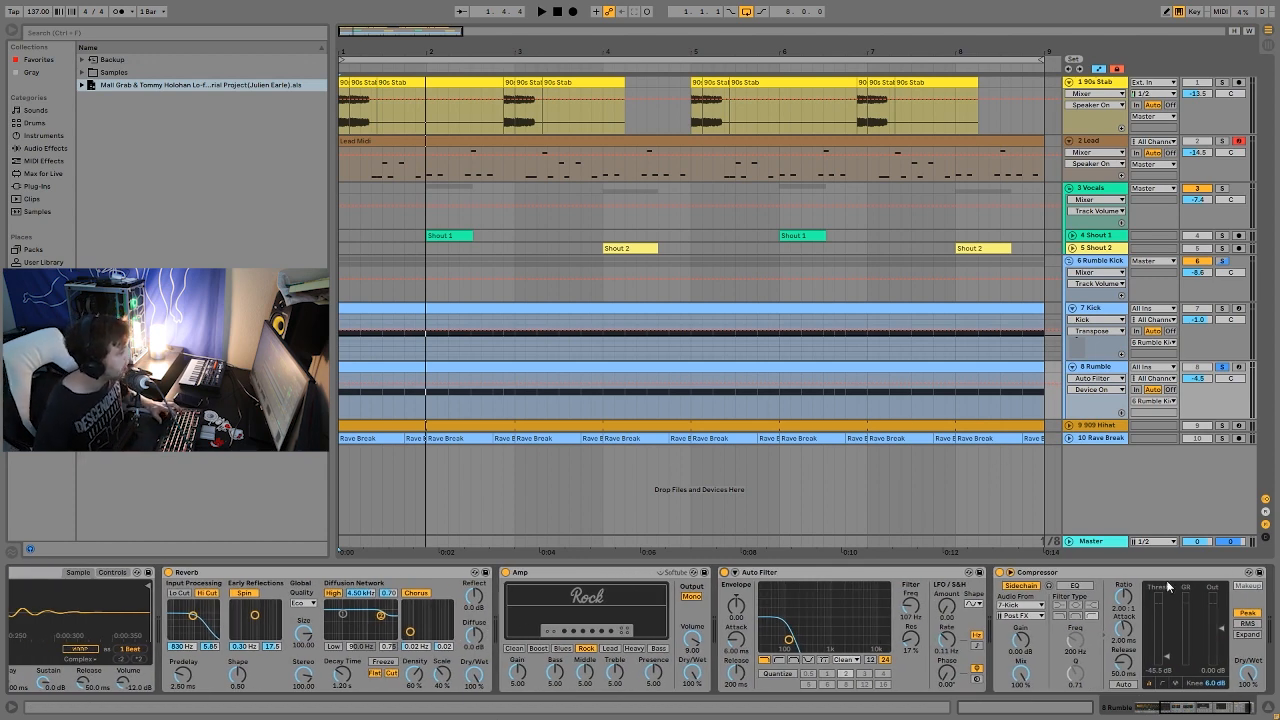
{"action": "left_click", "coordinate": [1000, 572]}
{"action": "left_click", "coordinate": [725, 572]}
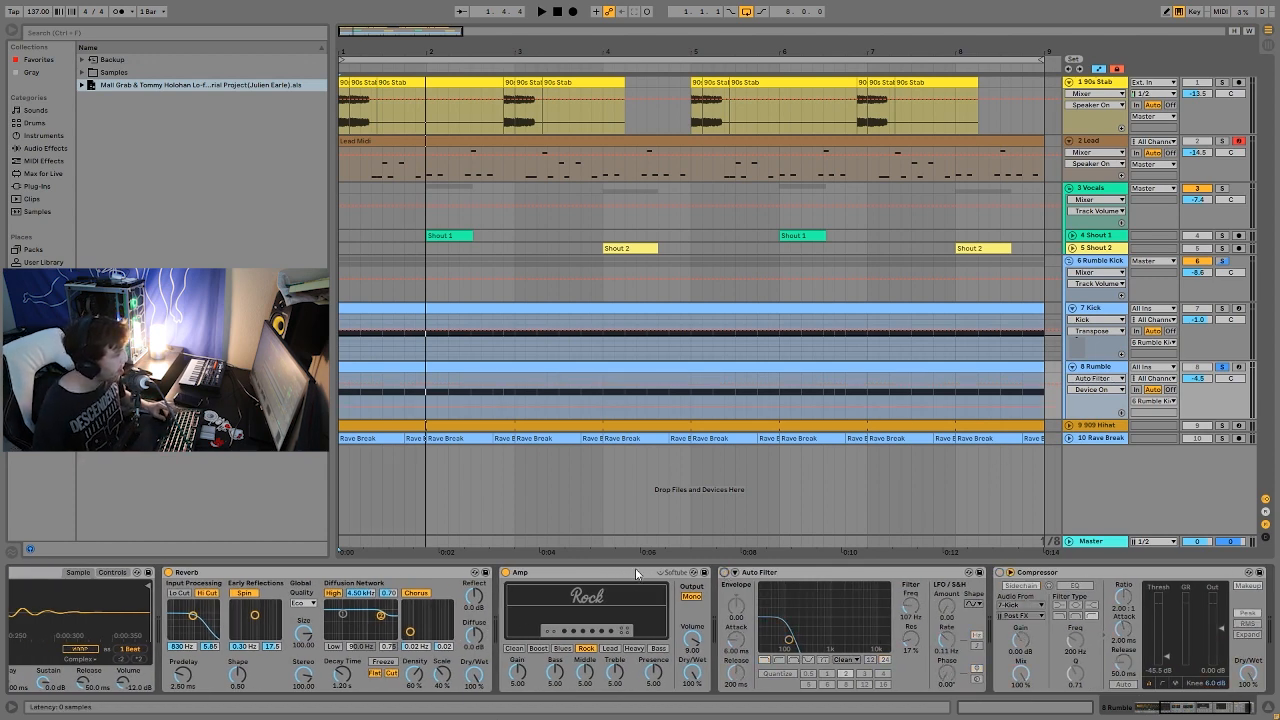
{"action": "left_click", "coordinate": [505, 572]}
{"action": "key", "text": "space"}
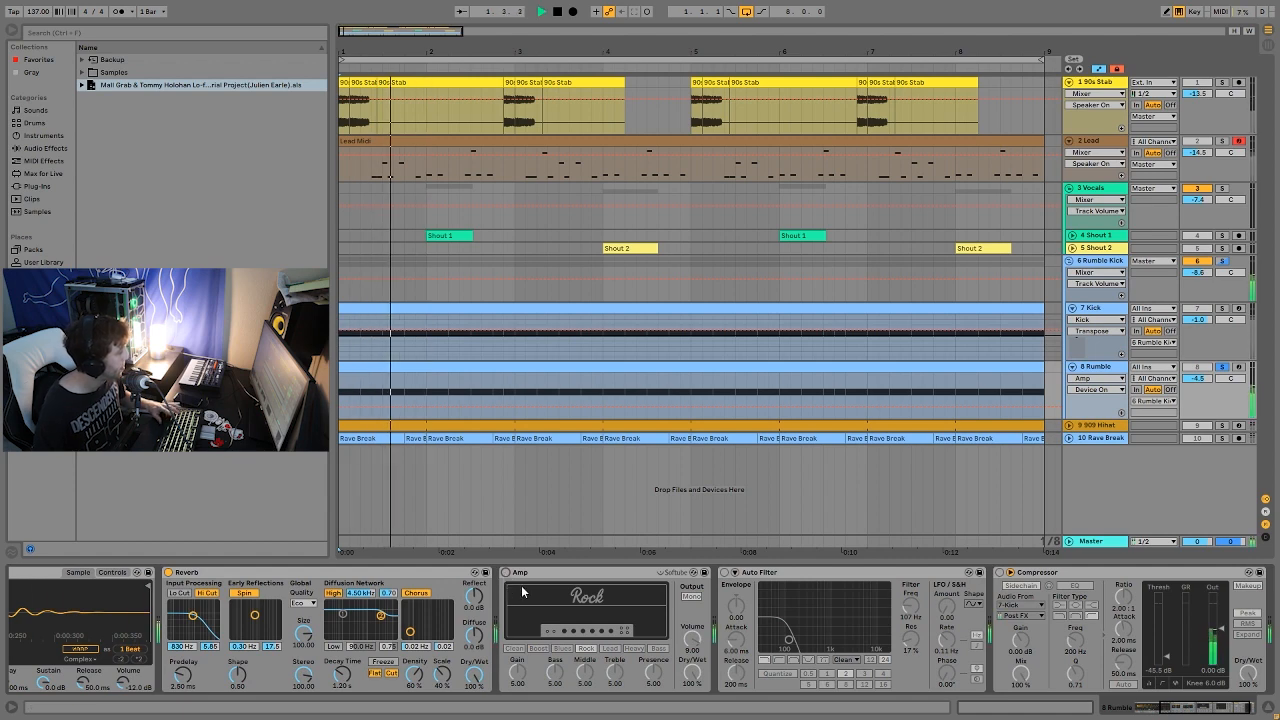
{"action": "key", "text": "space"}
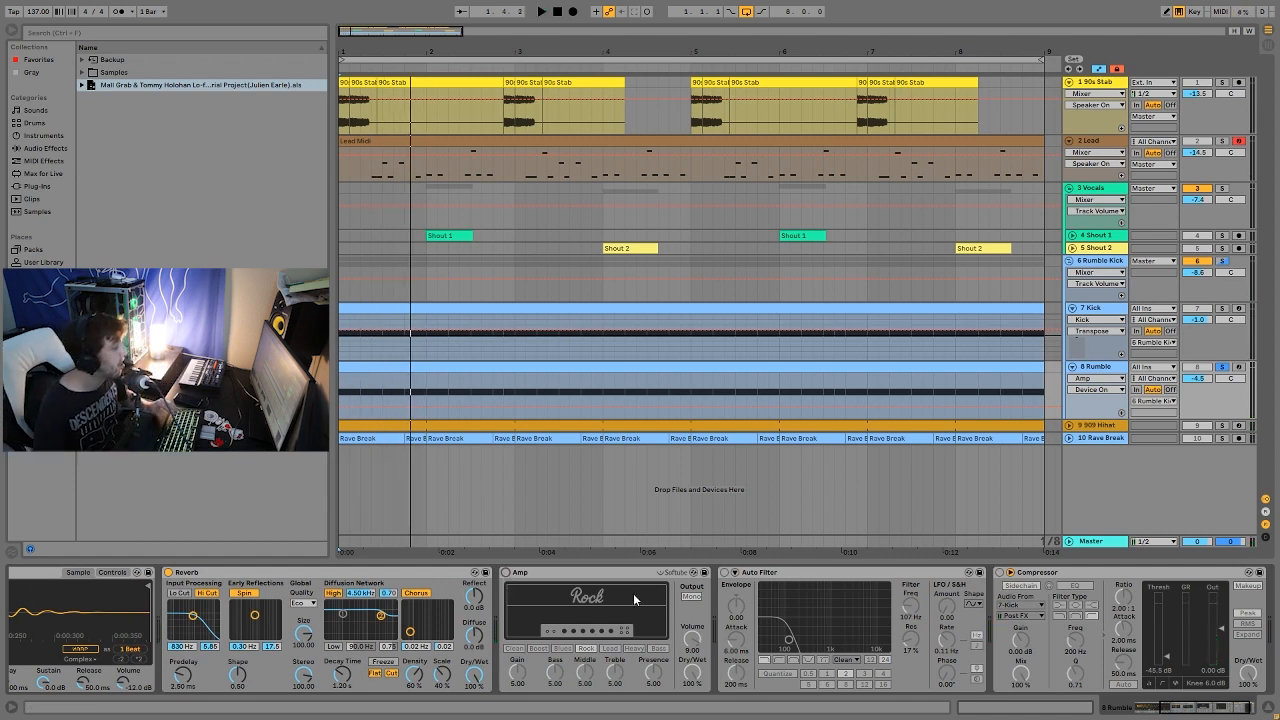
{"action": "scroll", "coordinate": [633, 593], "scroll_direction": "left", "scroll_amount": 3}
{"action": "scroll", "coordinate": [553, 599], "scroll_direction": "right", "scroll_amount": 3}
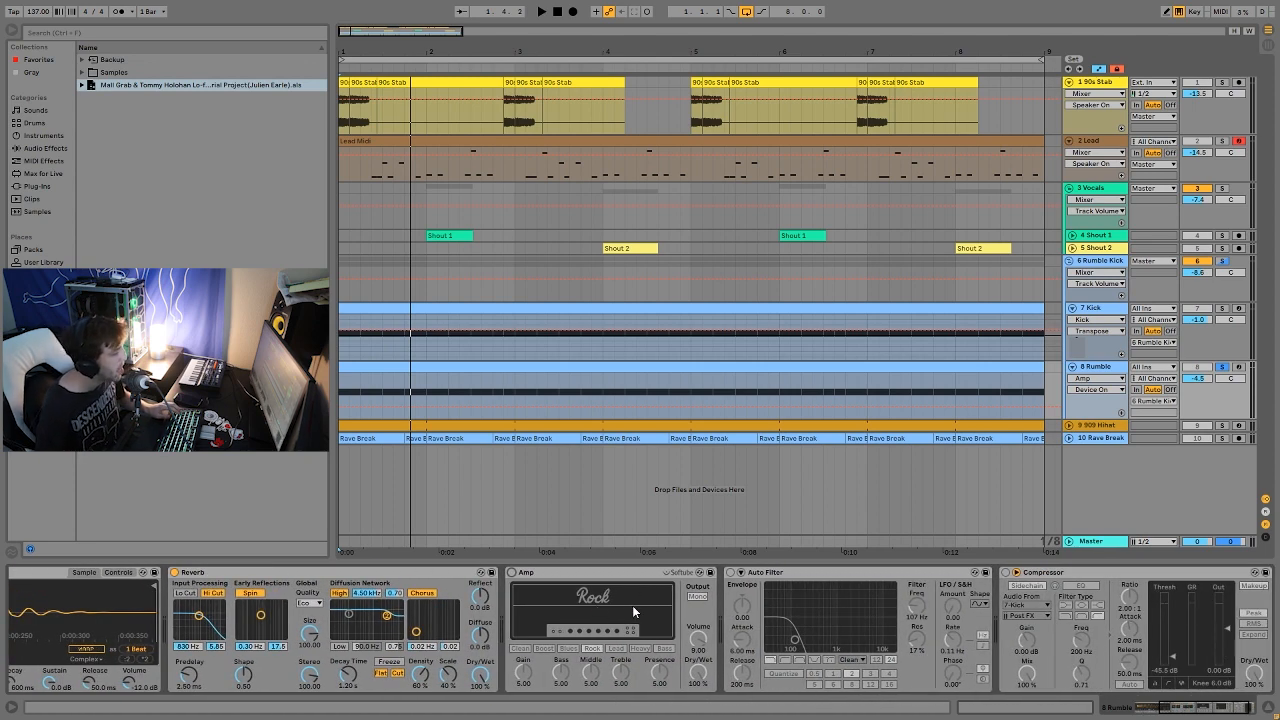
{"action": "scroll", "coordinate": [523, 590], "scroll_direction": "left", "scroll_amount": 1}
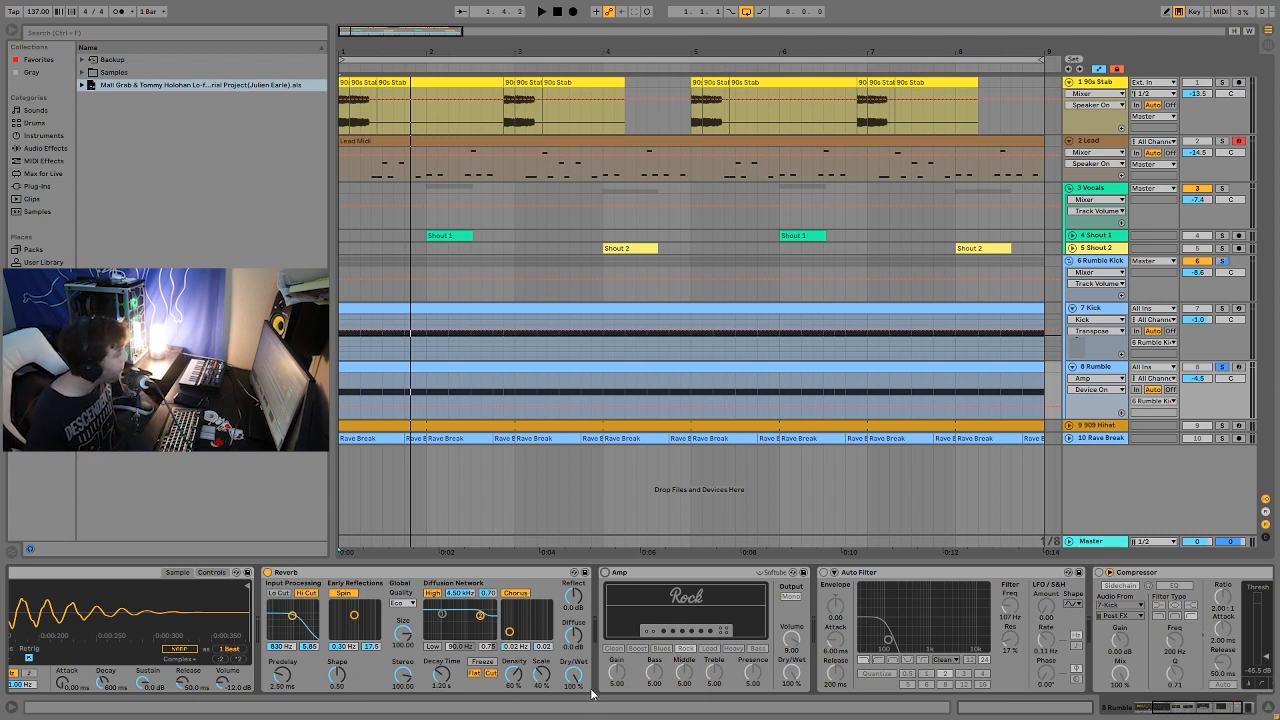
{"action": "key", "text": "space"}
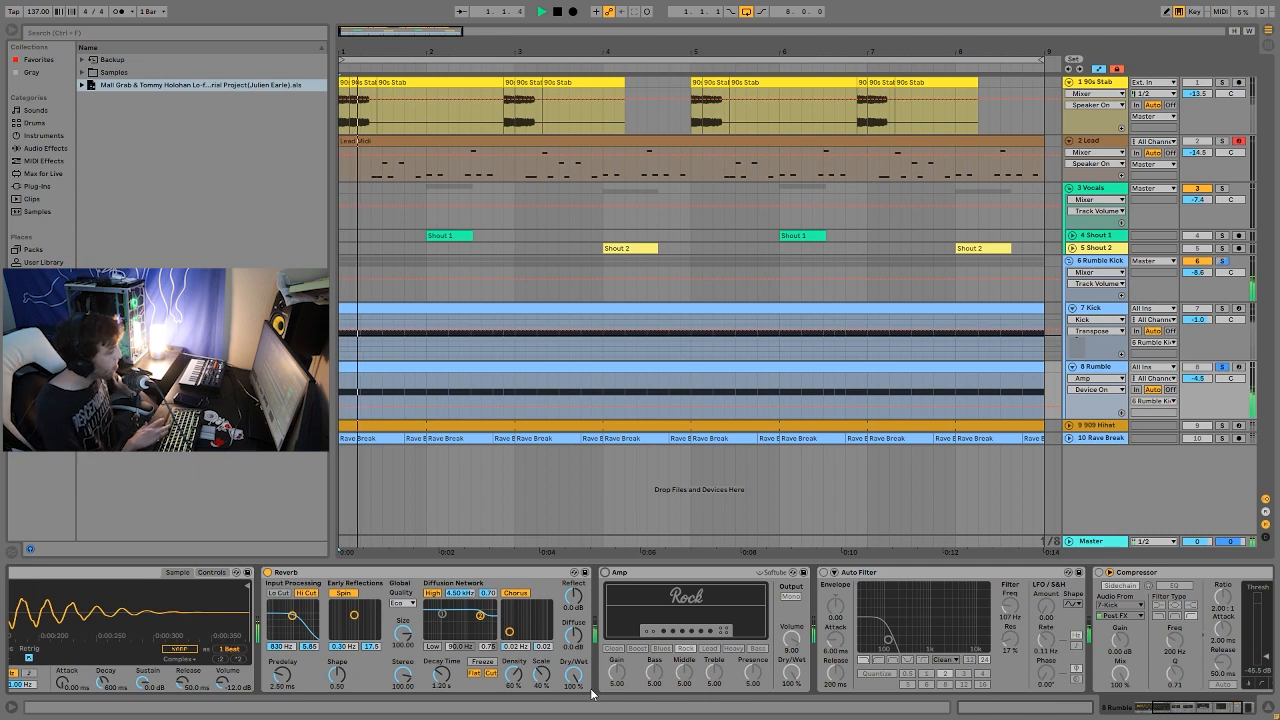
Re-enable the Amp on the Rumble track and play the reverb with its distortion
{"action": "left_click", "coordinate": [605, 572]}
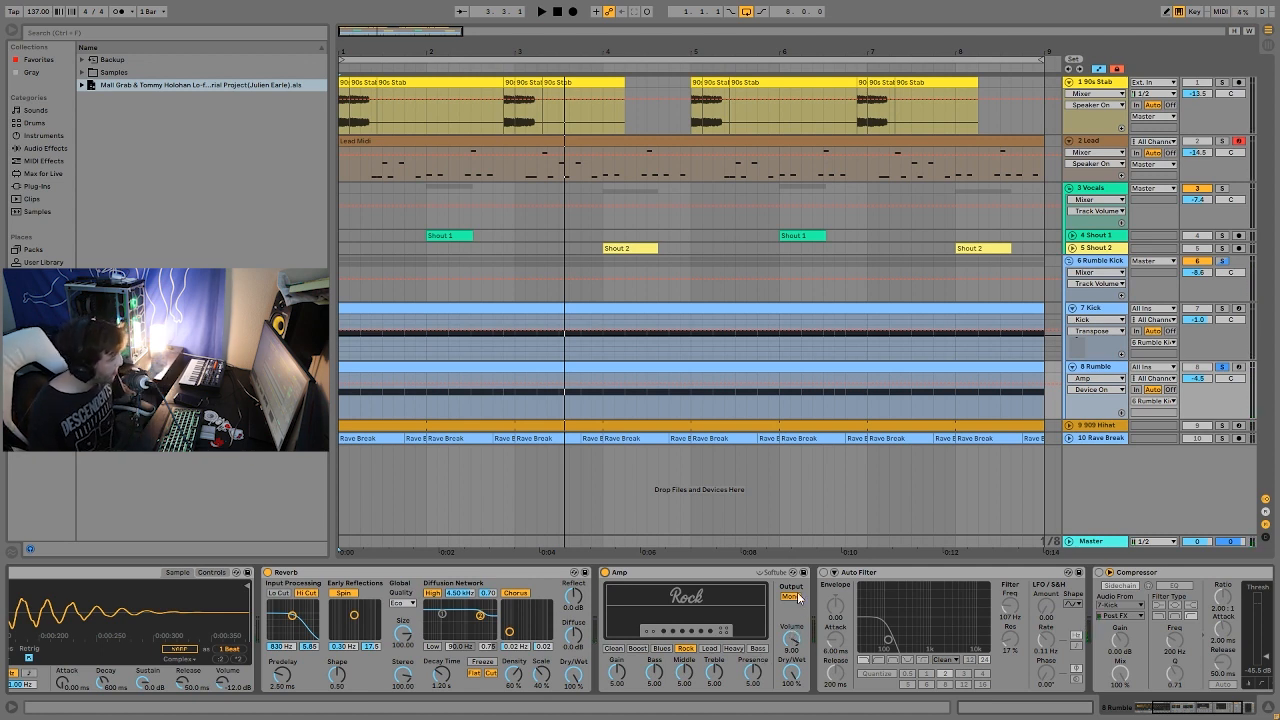
{"action": "left_click", "coordinate": [711, 574]}
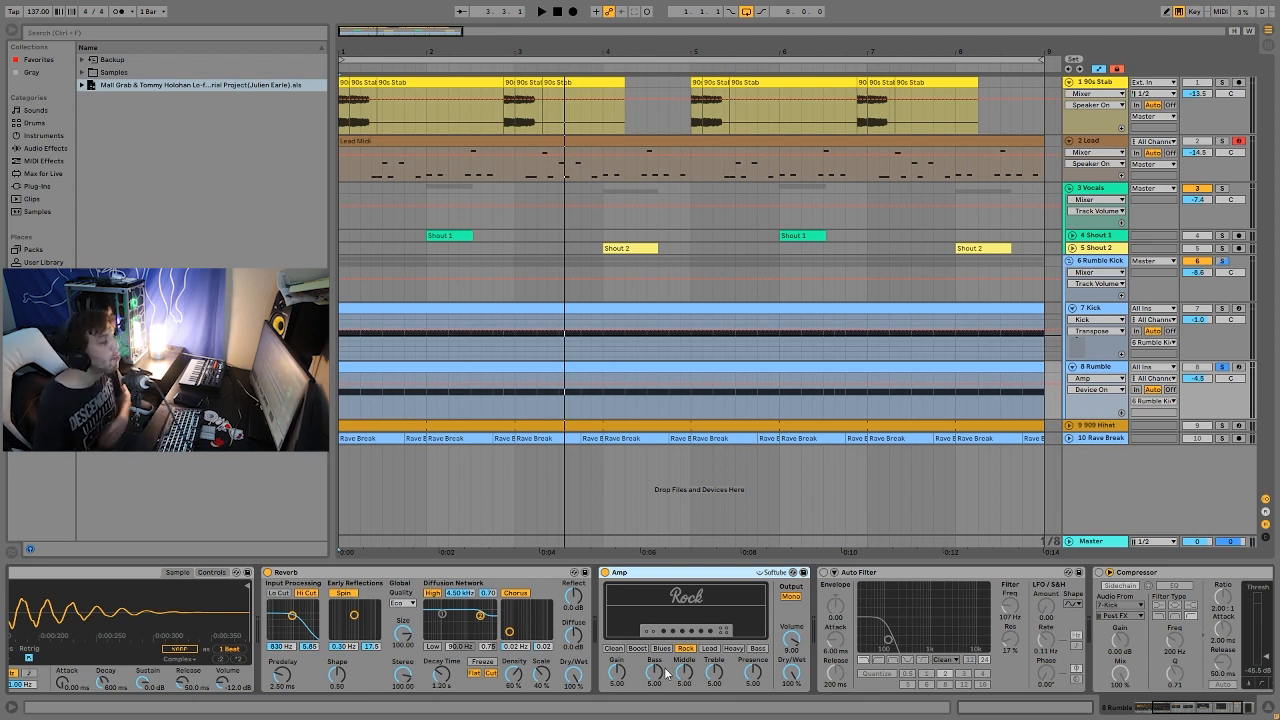
{"action": "key", "text": "space"}
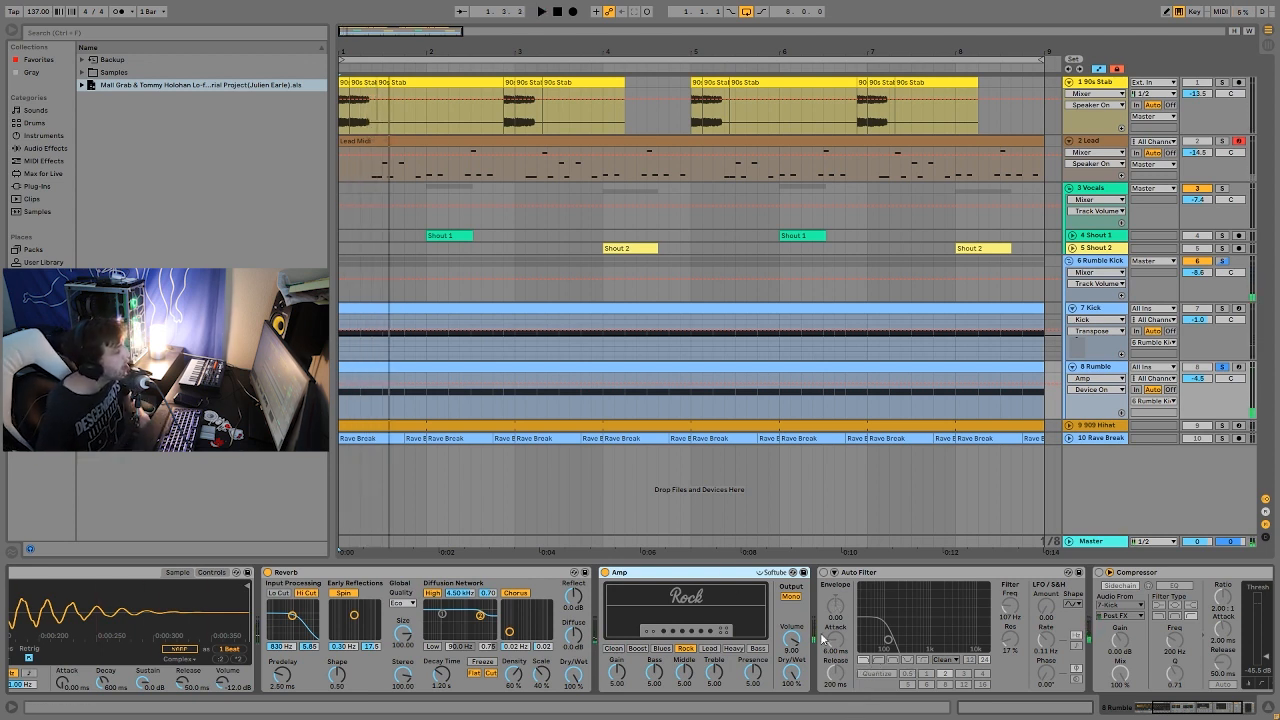
Re-enable the Auto Filter and the sidechained Compressor on the Rumble track, and play the full chain
{"action": "left_click", "coordinate": [824, 573]}
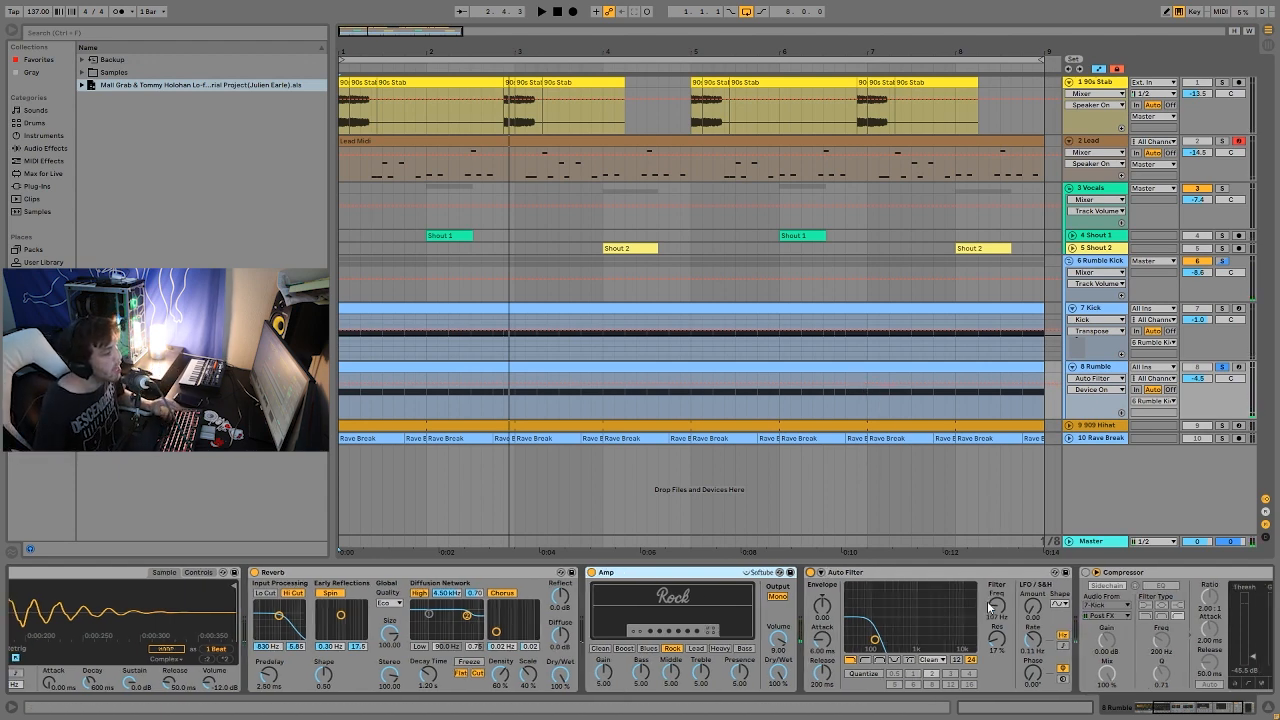
{"action": "scroll", "coordinate": [942, 597], "scroll_direction": "down", "scroll_amount": 3}
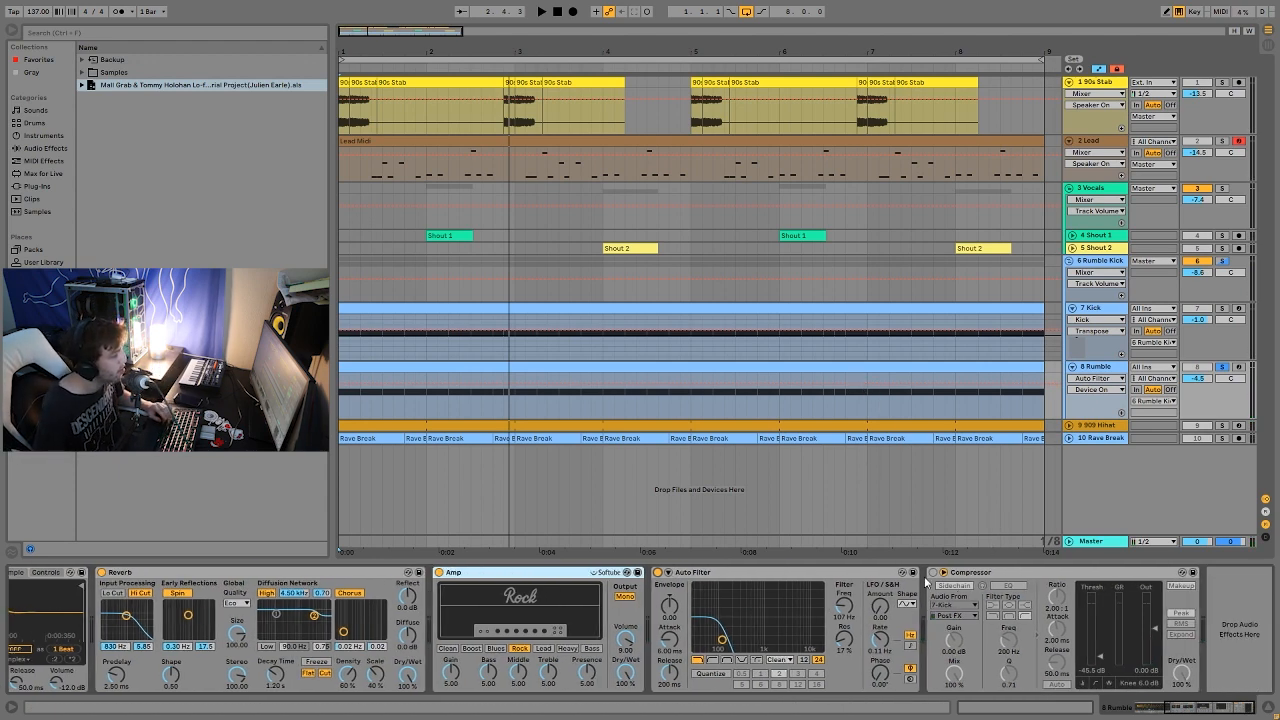
{"action": "left_click", "coordinate": [933, 572]}
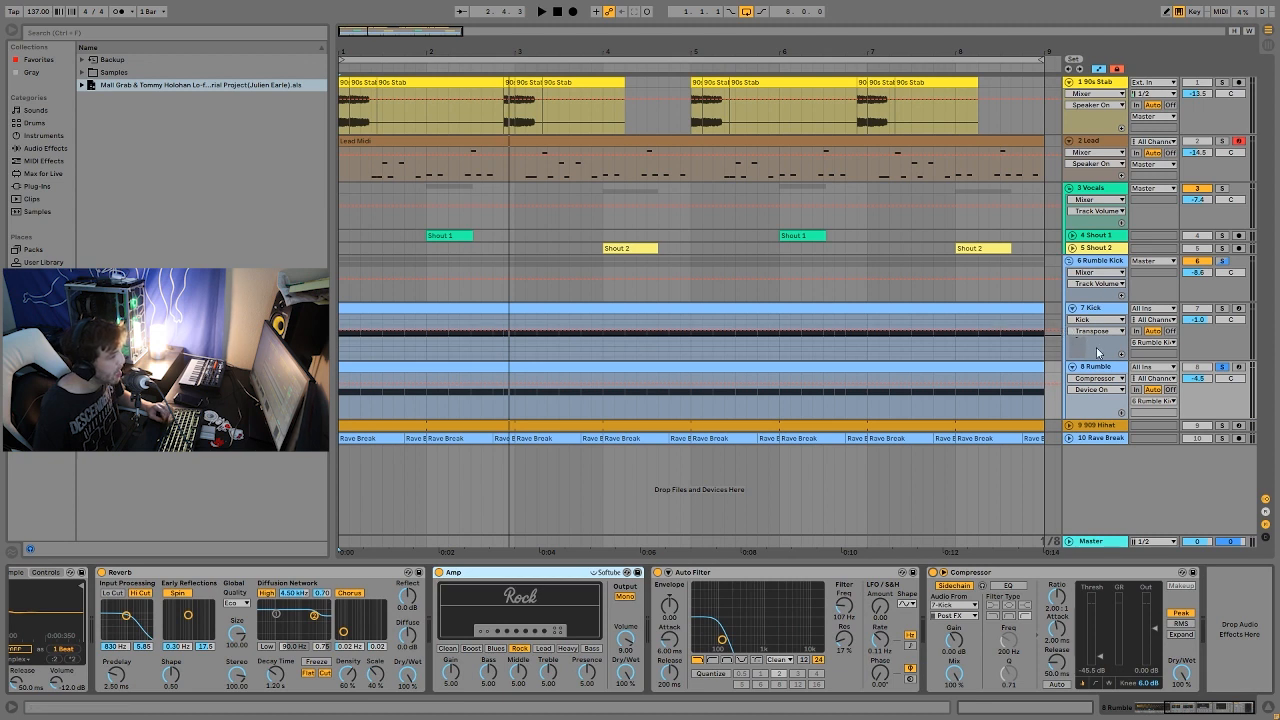
{"action": "key", "text": "space"}
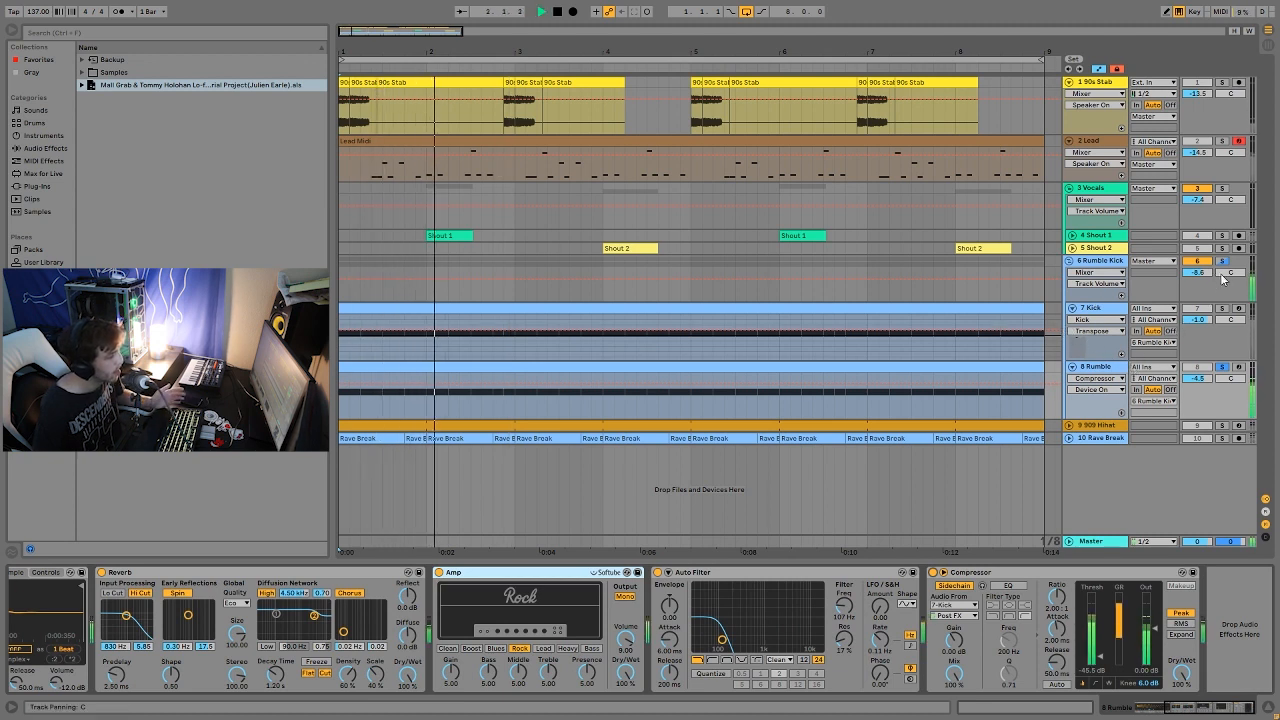
{"action": "key", "text": "space"}
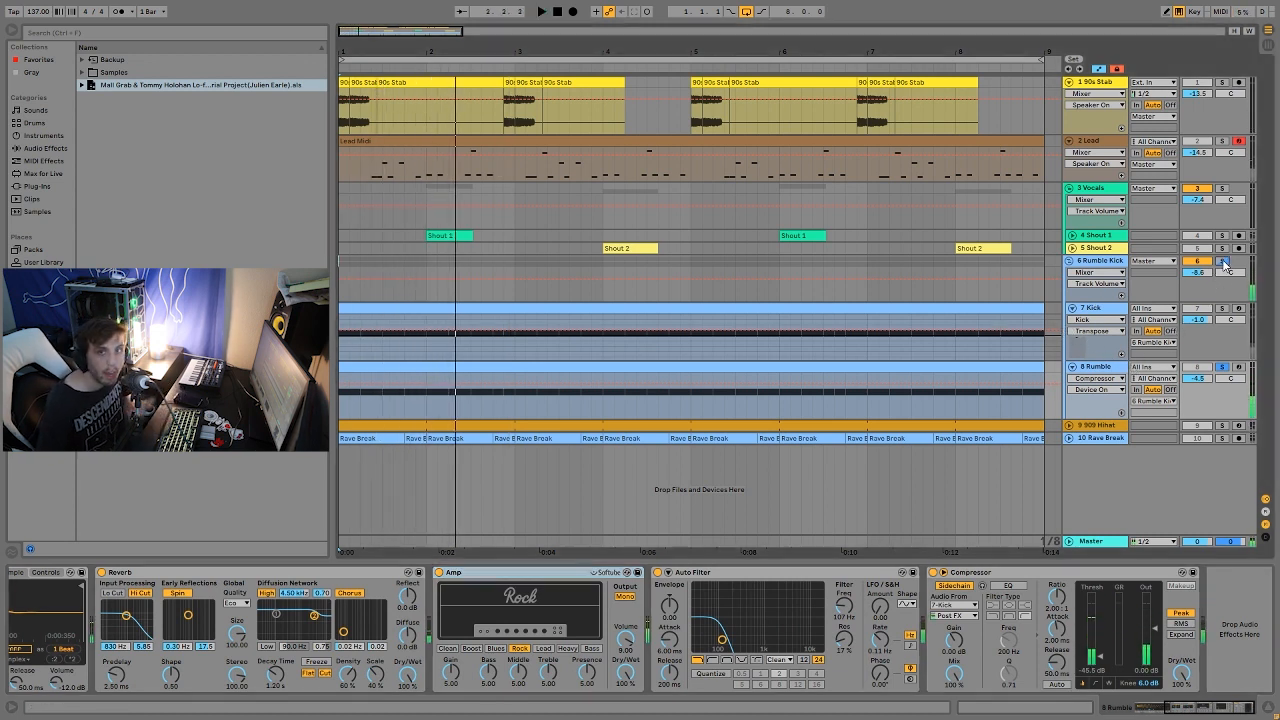
Solo the whole Rumble Kick group instead of Rumble alone, play it, and show the group's Drum Buss
{"action": "key", "text": "space"}
{"action": "left_click", "coordinate": [1105, 262]}
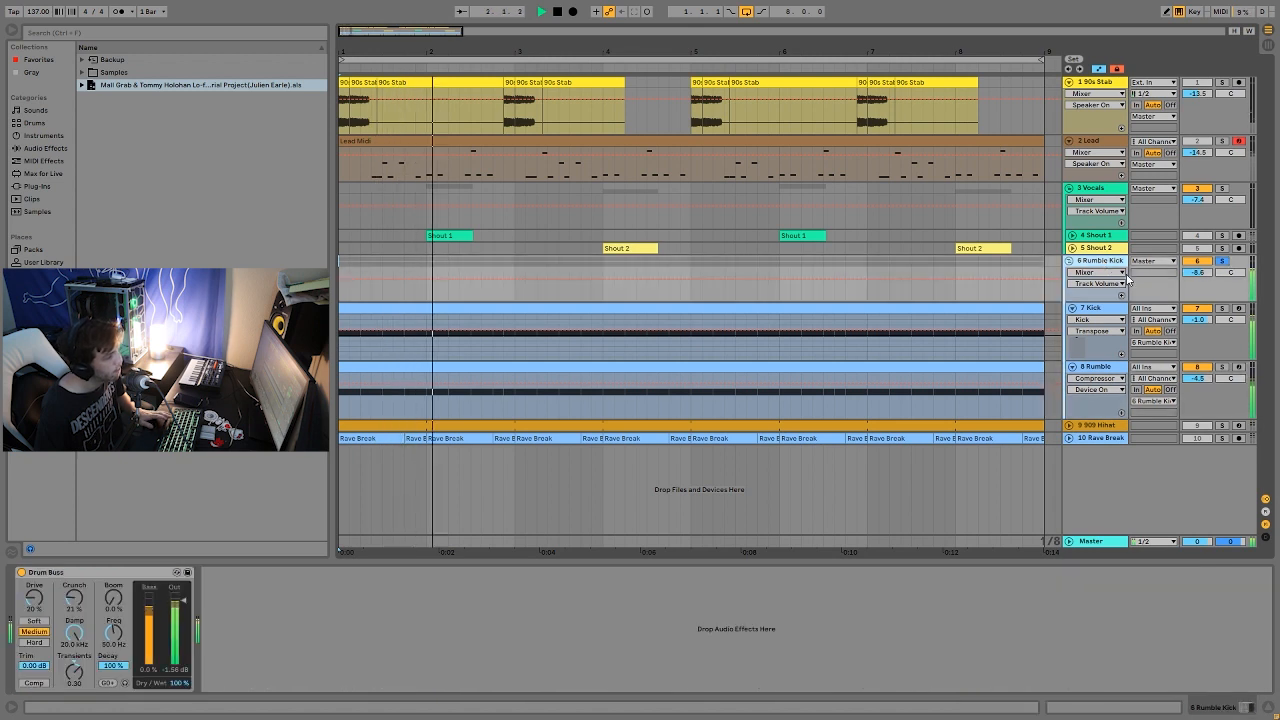
{"action": "key", "text": "space"}
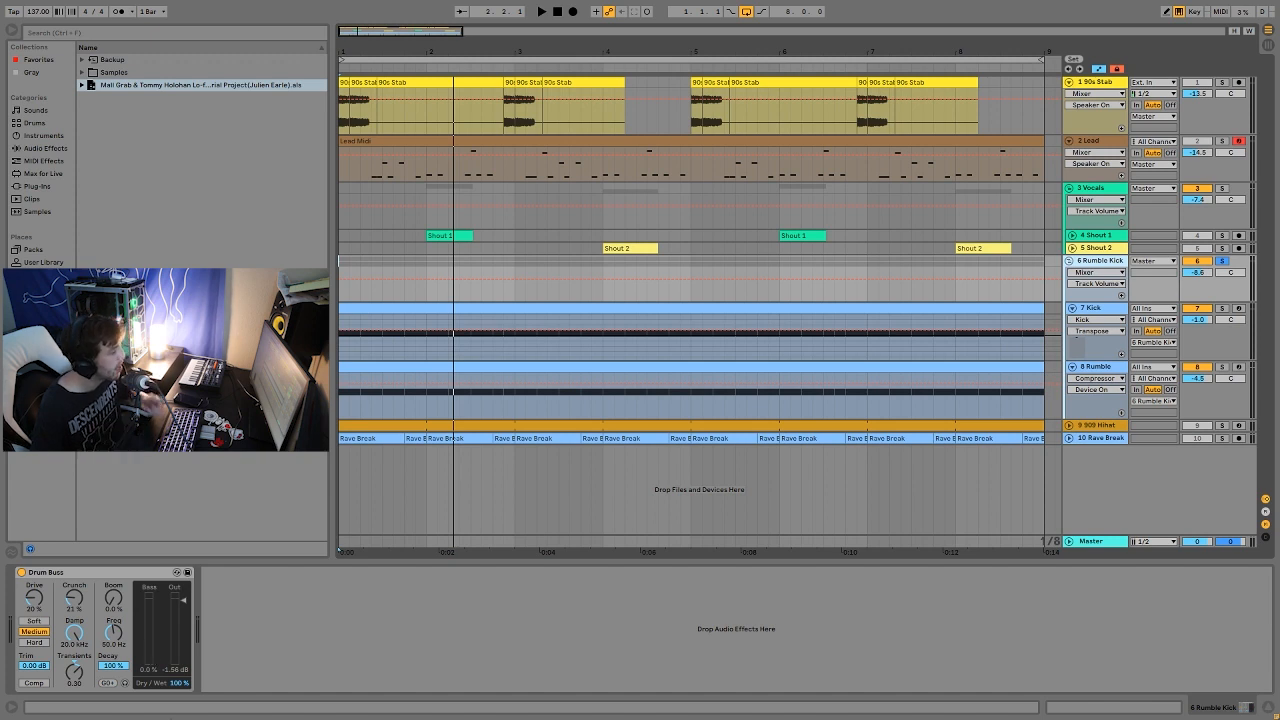
Bypass the Rumble Kick group's Drum Buss, raise the group volume to about -4.3 dB, and play it for comparison
{"action": "left_click", "coordinate": [21, 572]}
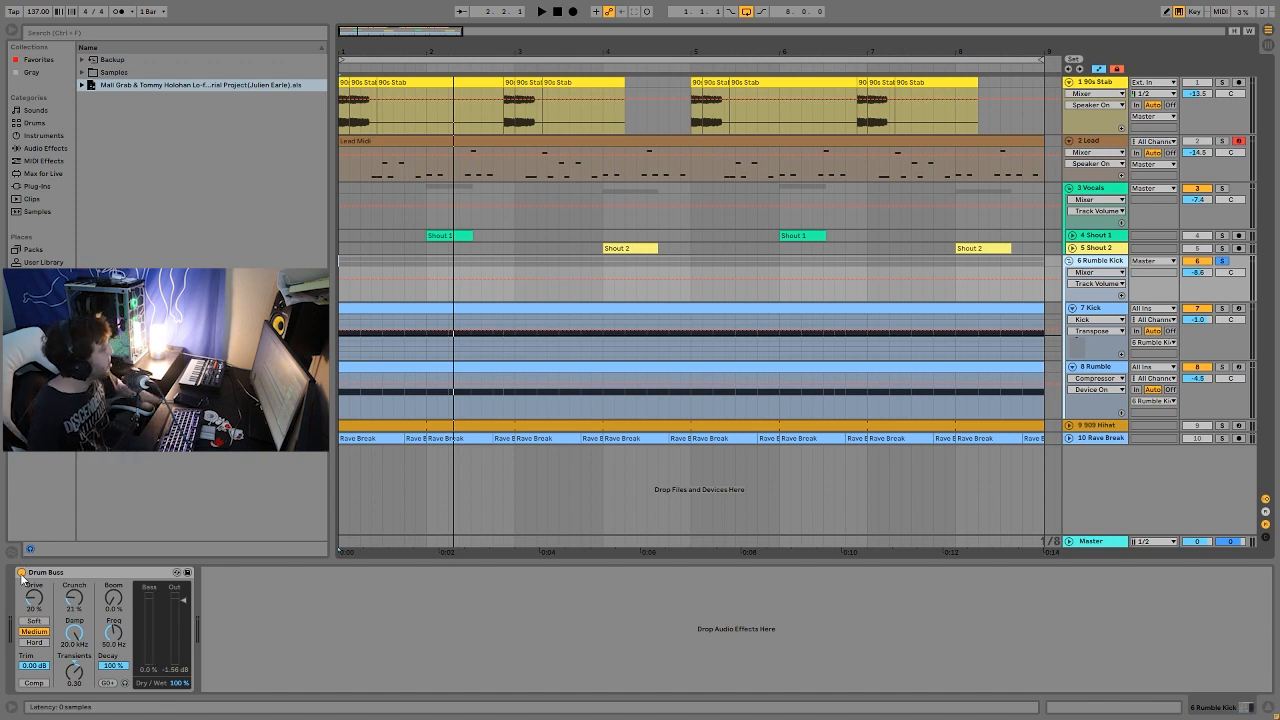
{"action": "left_click_drag", "start_coordinate": [1188, 277], "coordinate": [1188, 262]}
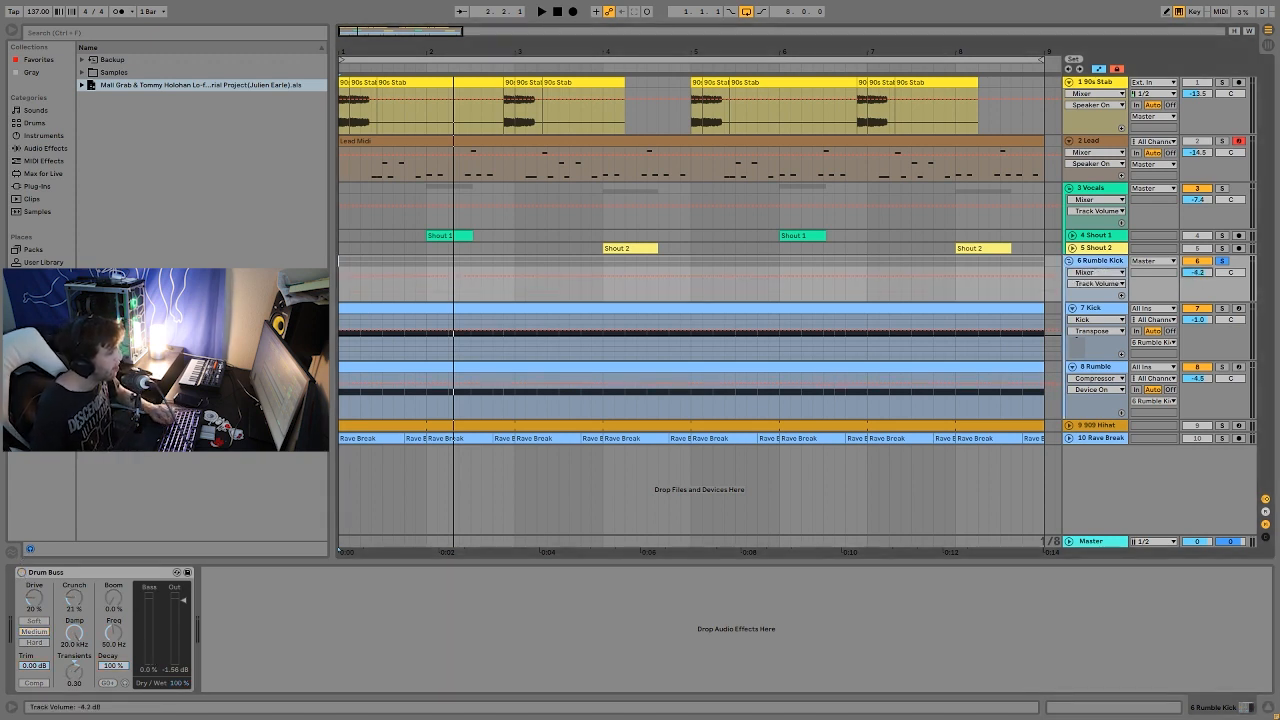
{"action": "key", "text": "space"}
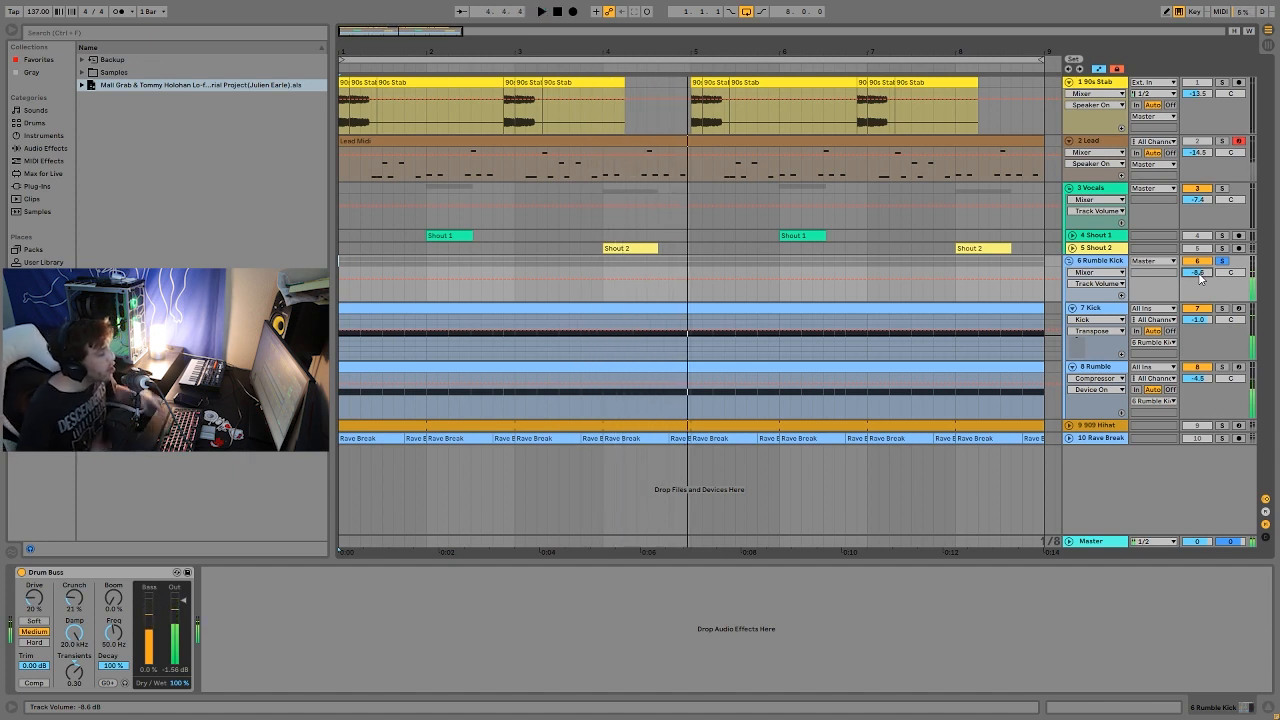
{"action": "key", "text": "space"}
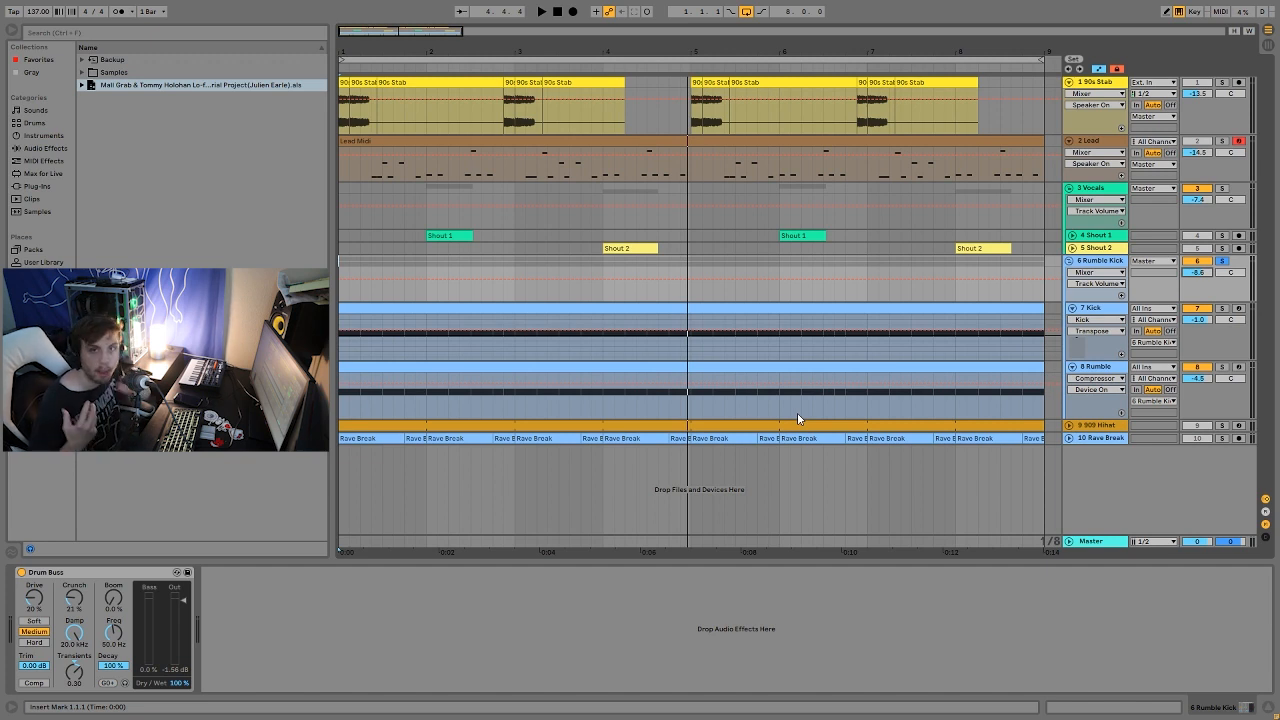
Play the Rumble Kick group from the start with its Drum Buss active
{"action": "key", "text": "space"}
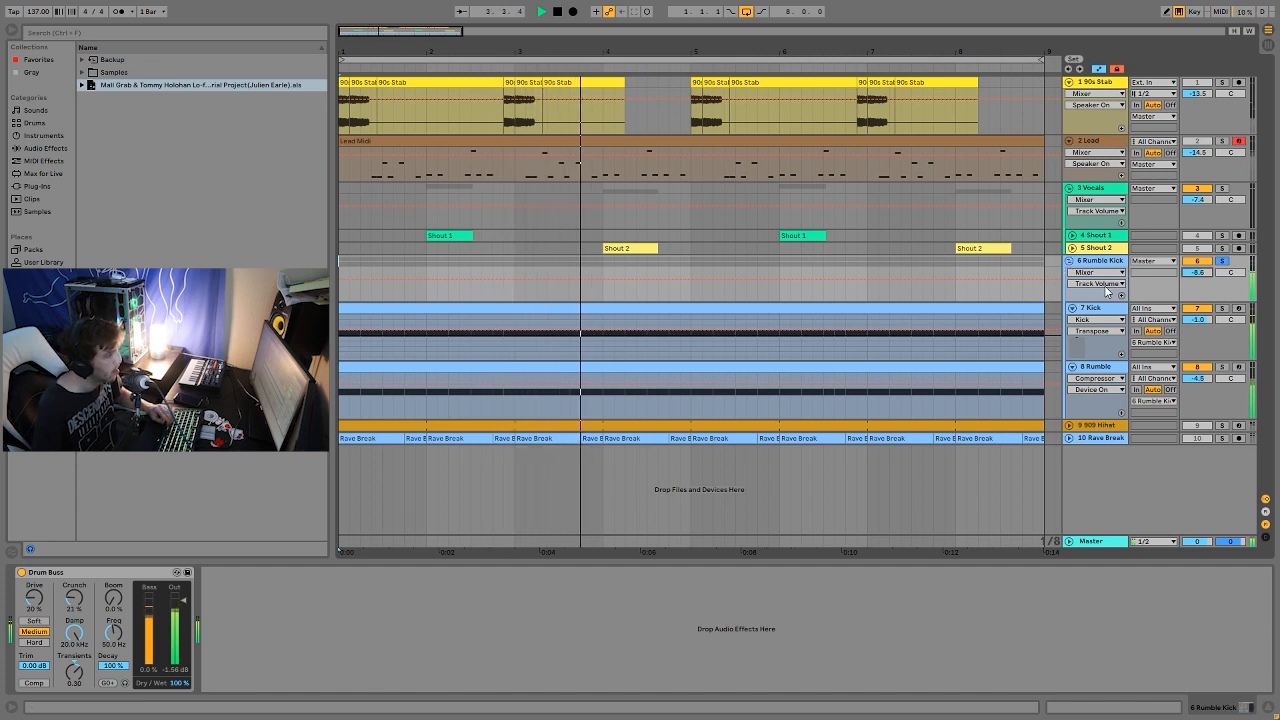
{"action": "key", "text": "space"}
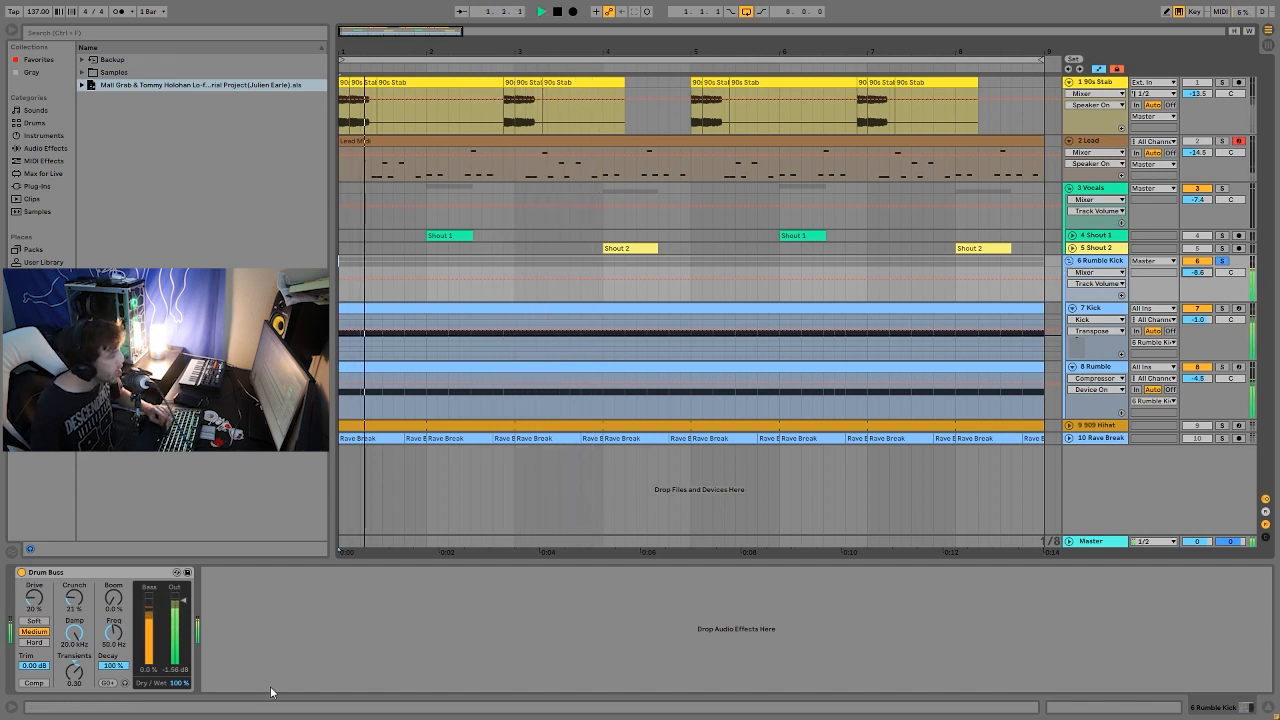
{"action": "key", "text": "space"}
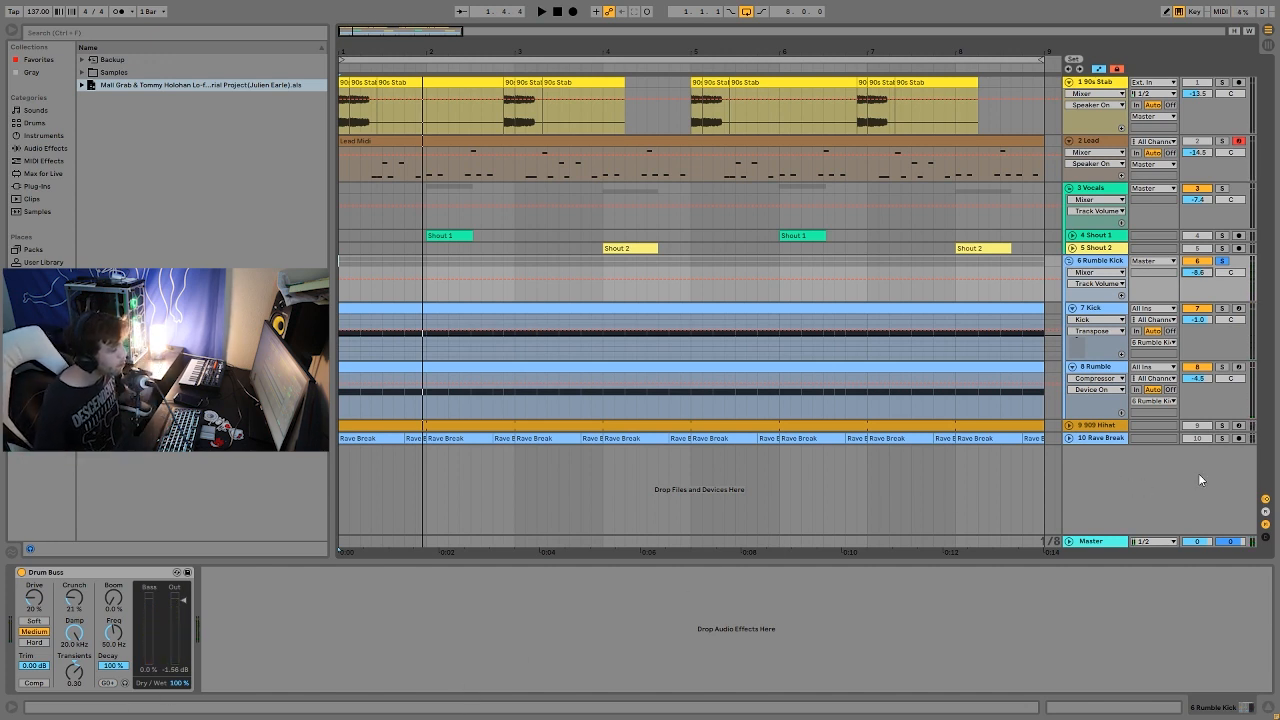
Solo and unfold the 909 Hihat track, play it, and show its sampler's controls beside the Drum Buss
{"action": "left_click", "coordinate": [1221, 425]}
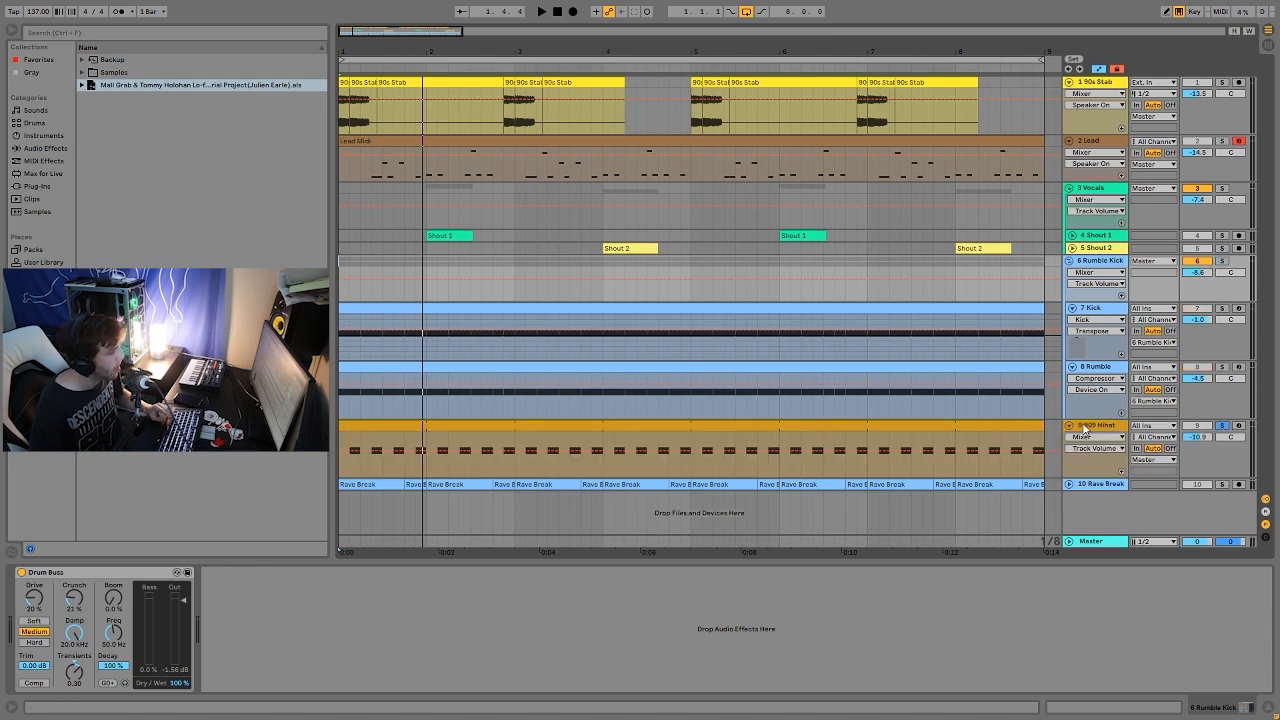
{"action": "left_click", "coordinate": [1069, 425]}
{"action": "key", "text": "space"}
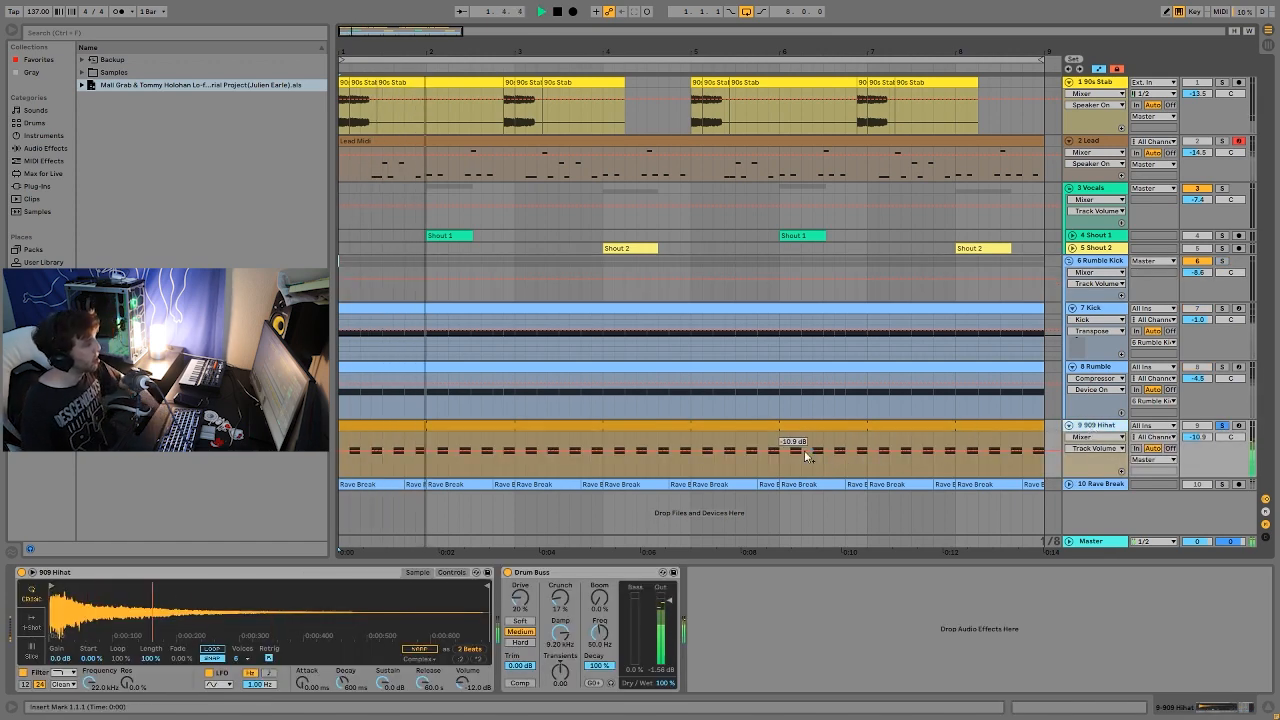
{"action": "left_click", "coordinate": [452, 574]}
{"action": "key", "text": "space"}
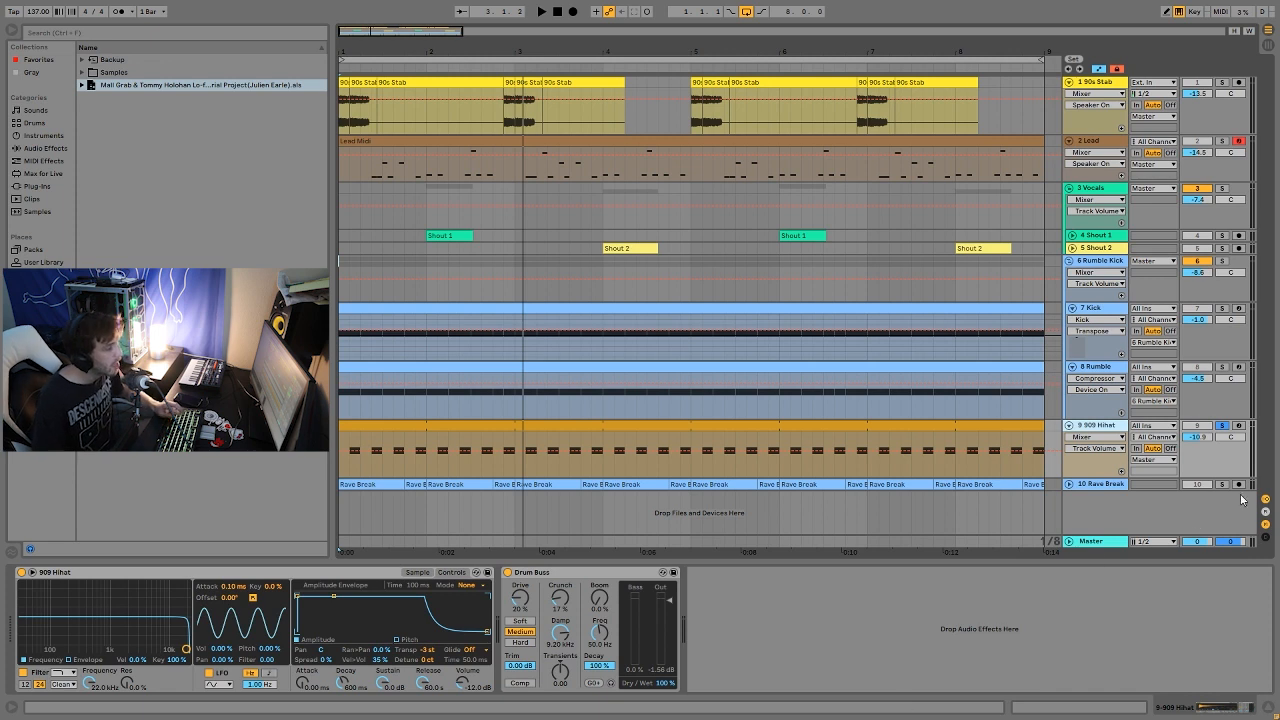
Solo the Rumble Kick group along with the 909 Hihat and play them together
{"action": "left_click", "coordinate": [1221, 261]}
{"action": "key", "text": "space"}
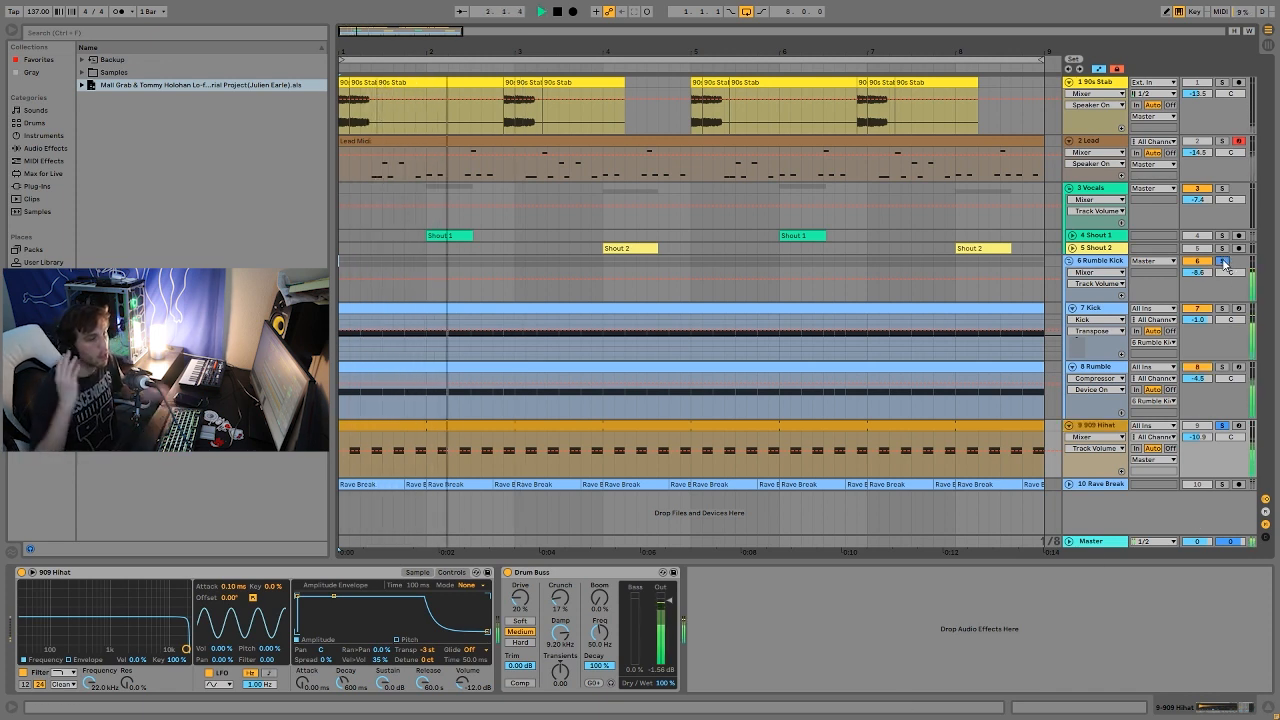
{"action": "key", "text": "space"}
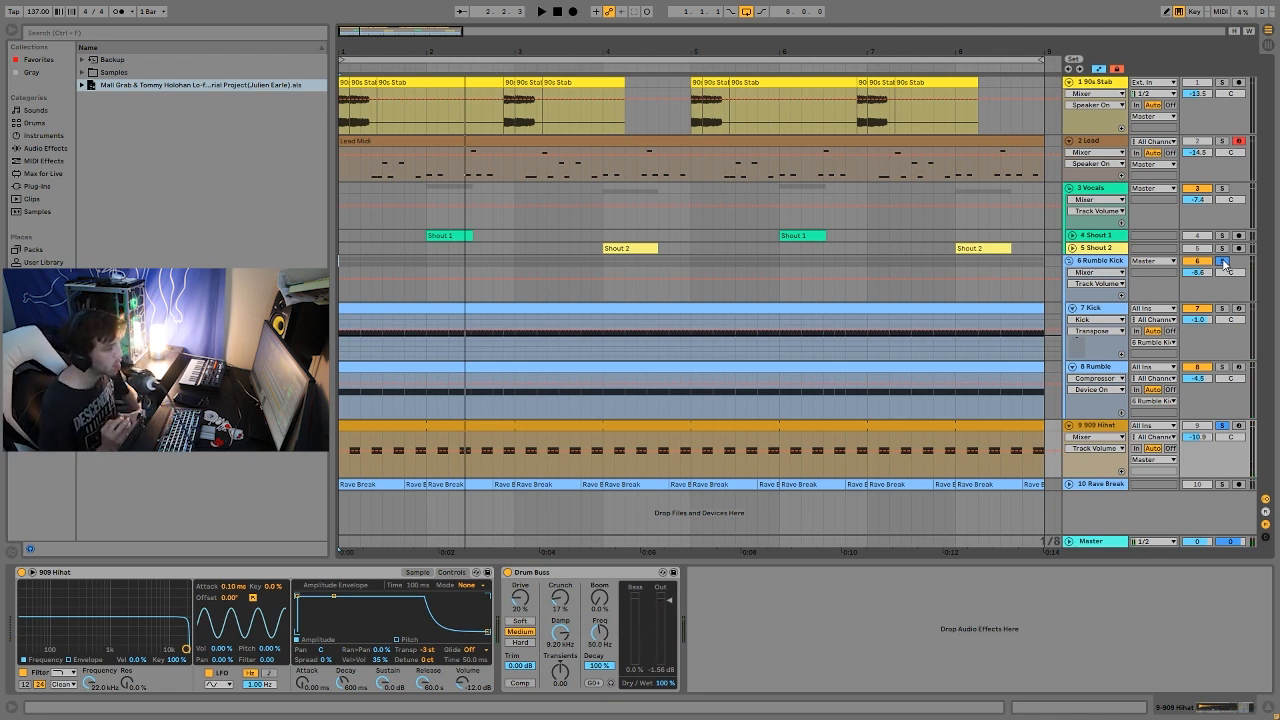
{"action": "key", "text": "space"}
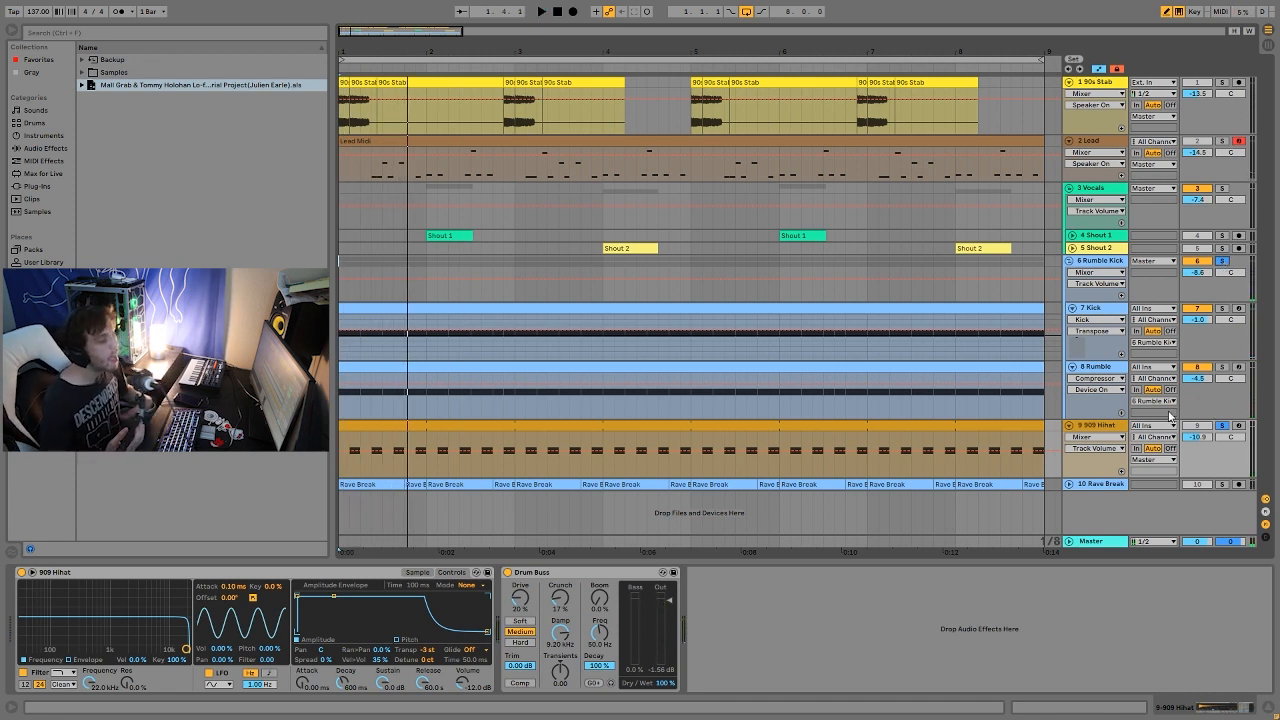
Try transposing the 909 Hihat sample to +10 st during playback with the Rumble Kick, and return it to -3 st
{"action": "left_click", "coordinate": [438, 650]}
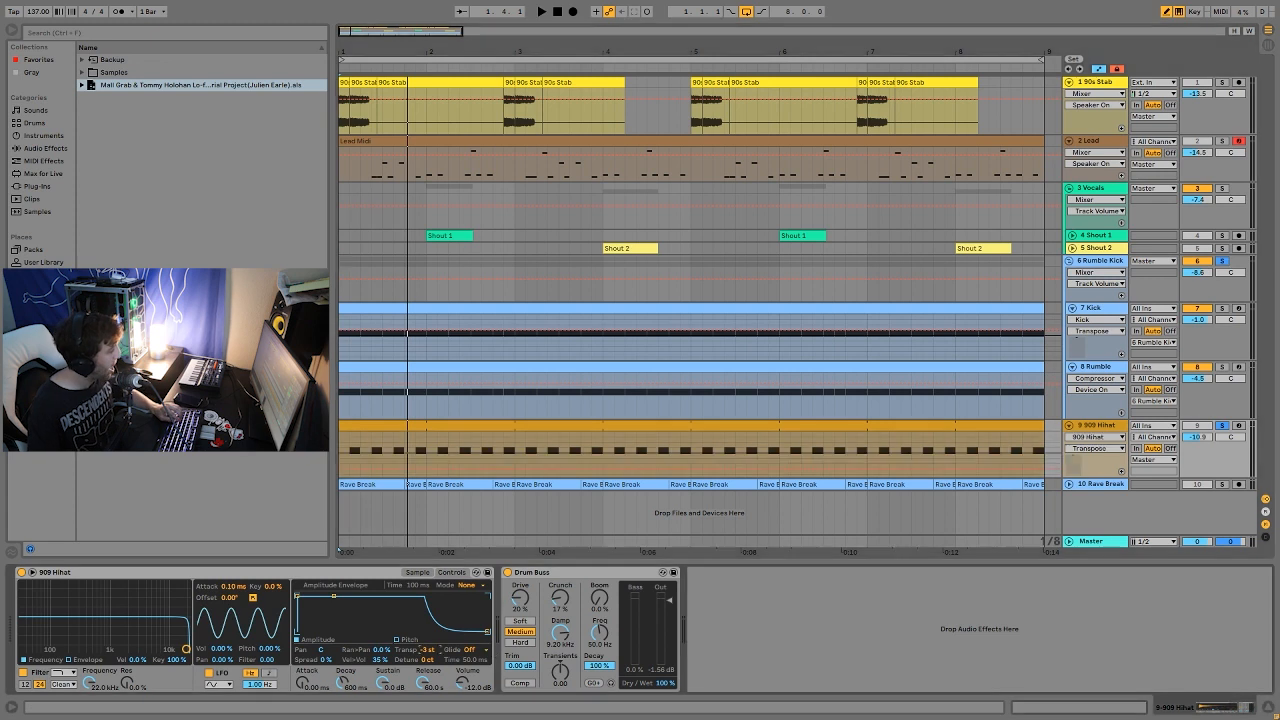
{"action": "key", "text": "space"}
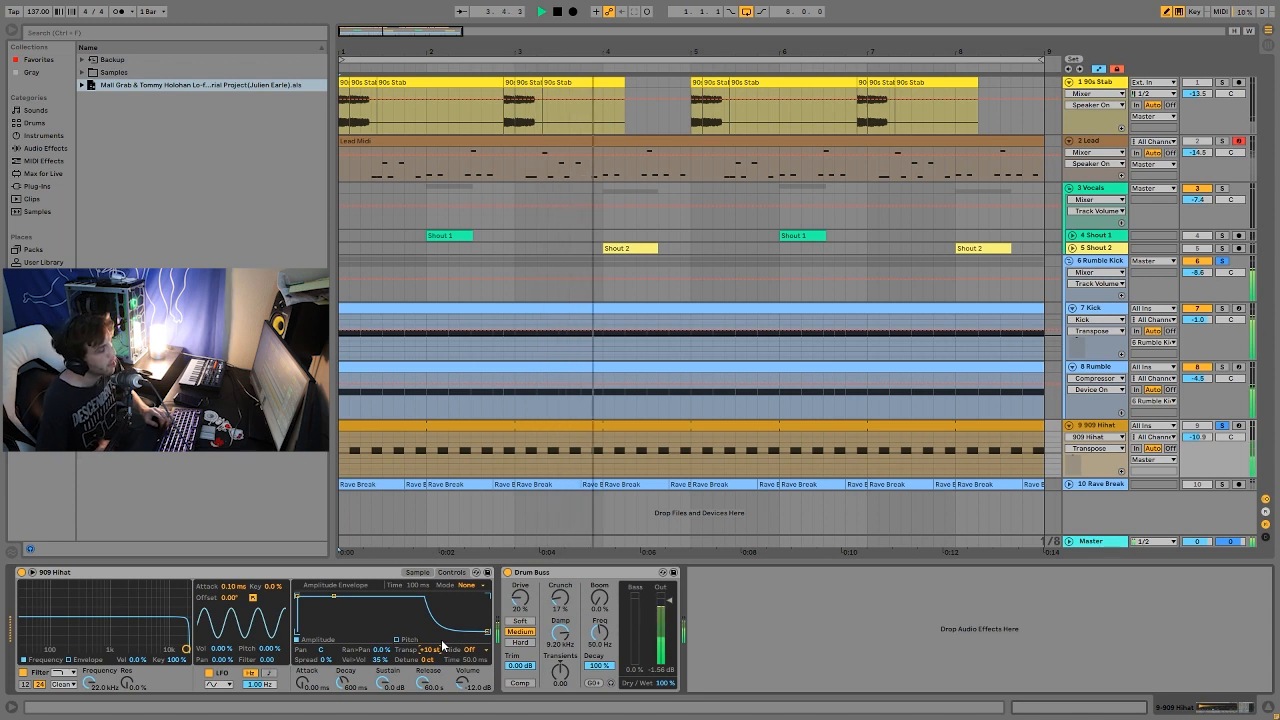
{"action": "key", "text": "space"}
{"action": "key", "text": "space"}
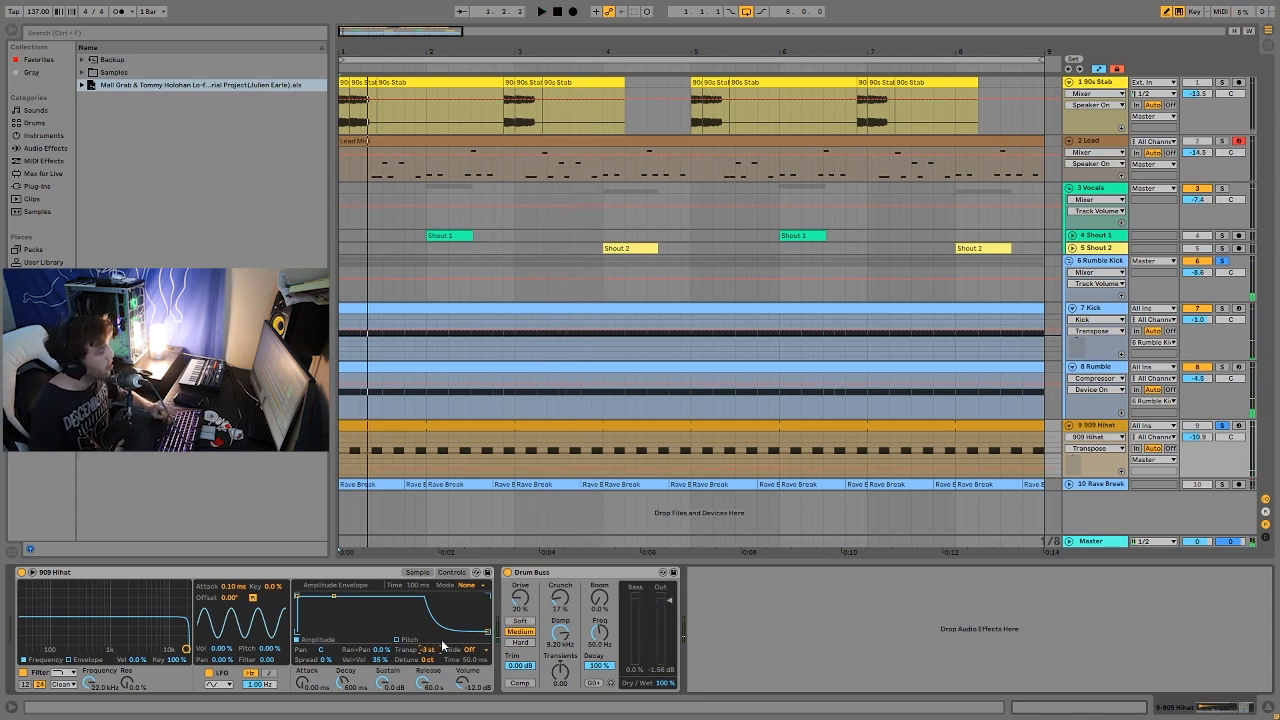
Play the 909 Hihat together with the Rumble Kick group, and again with only the hihat soloed
{"action": "key", "text": "space"}
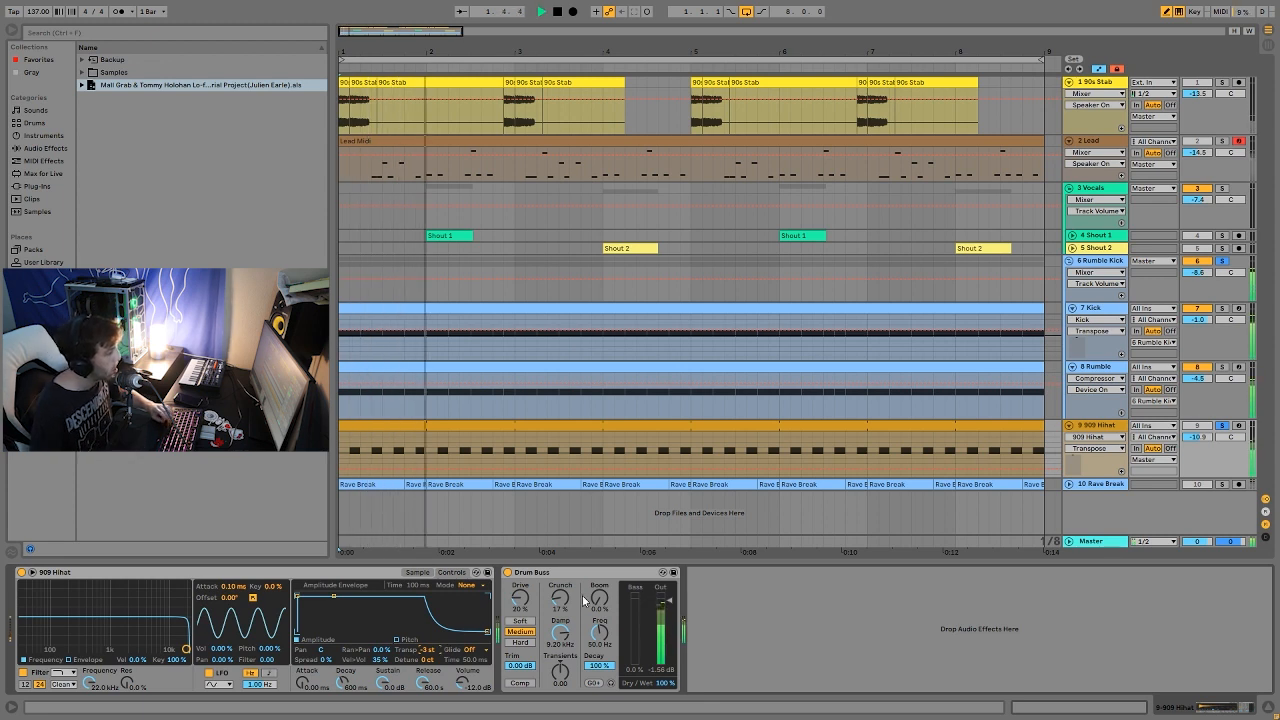
{"action": "key", "text": "space"}
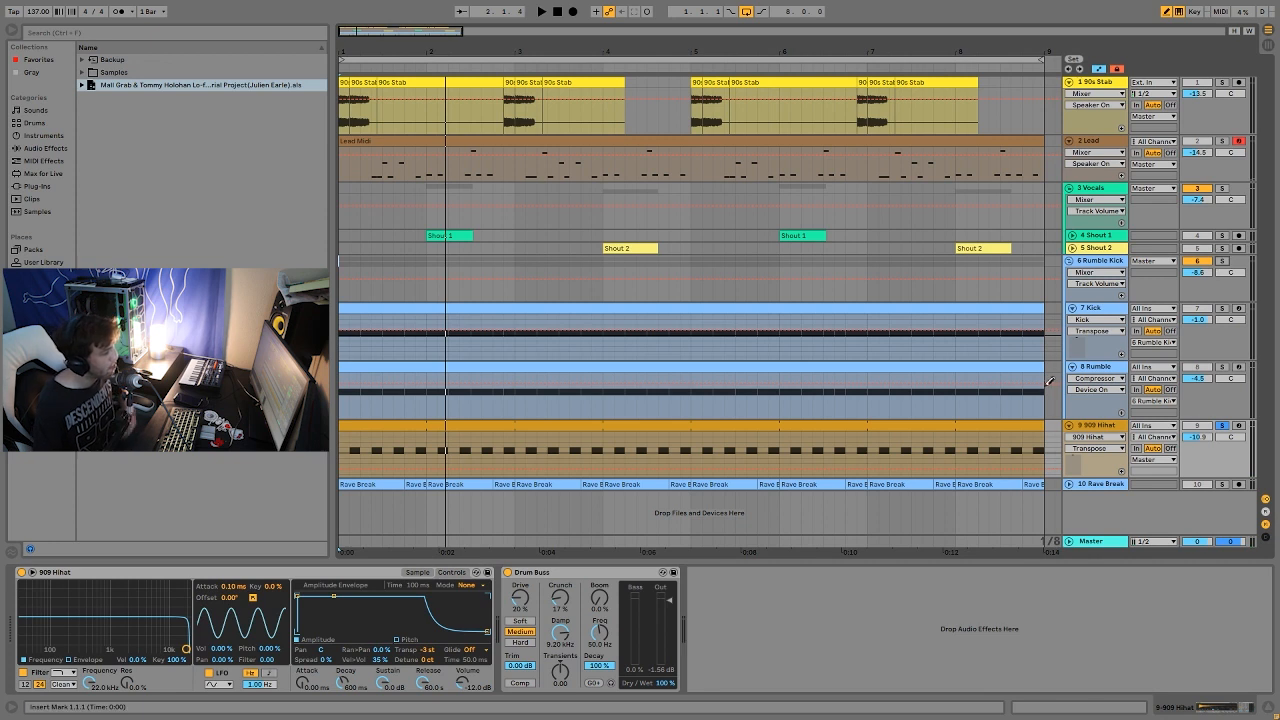
{"action": "key", "text": "space"}
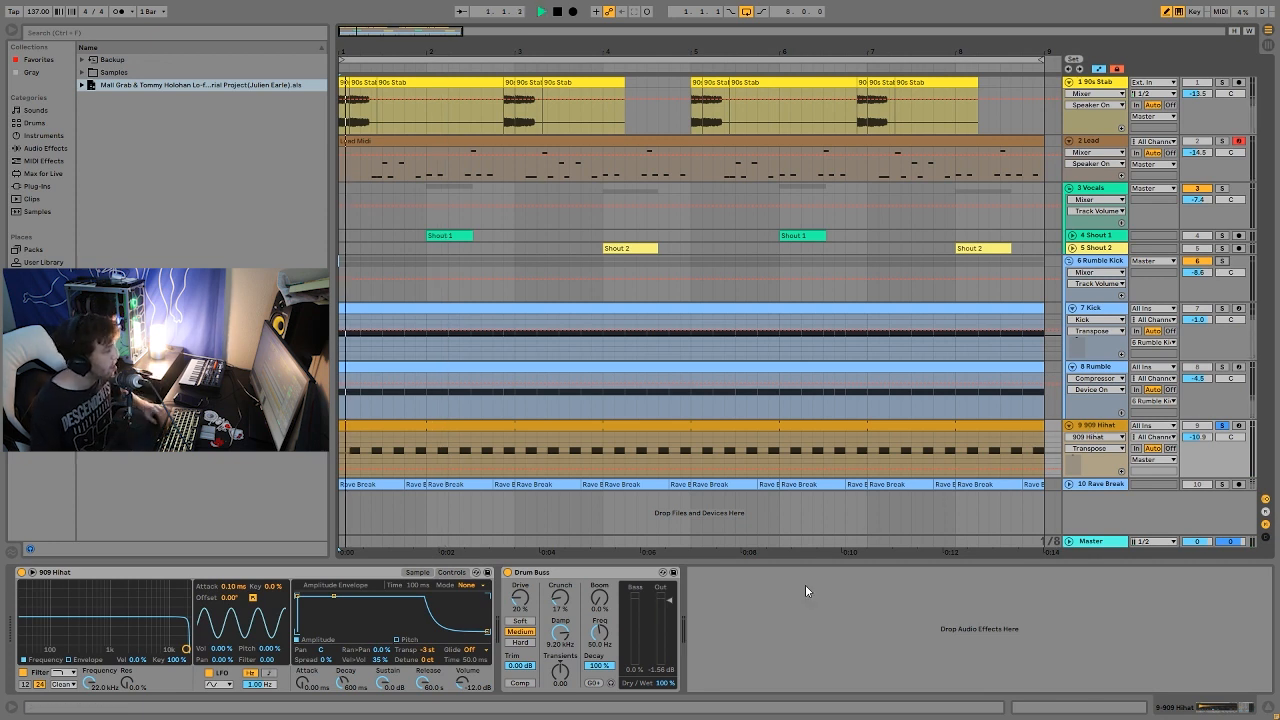
{"action": "key", "text": "space"}
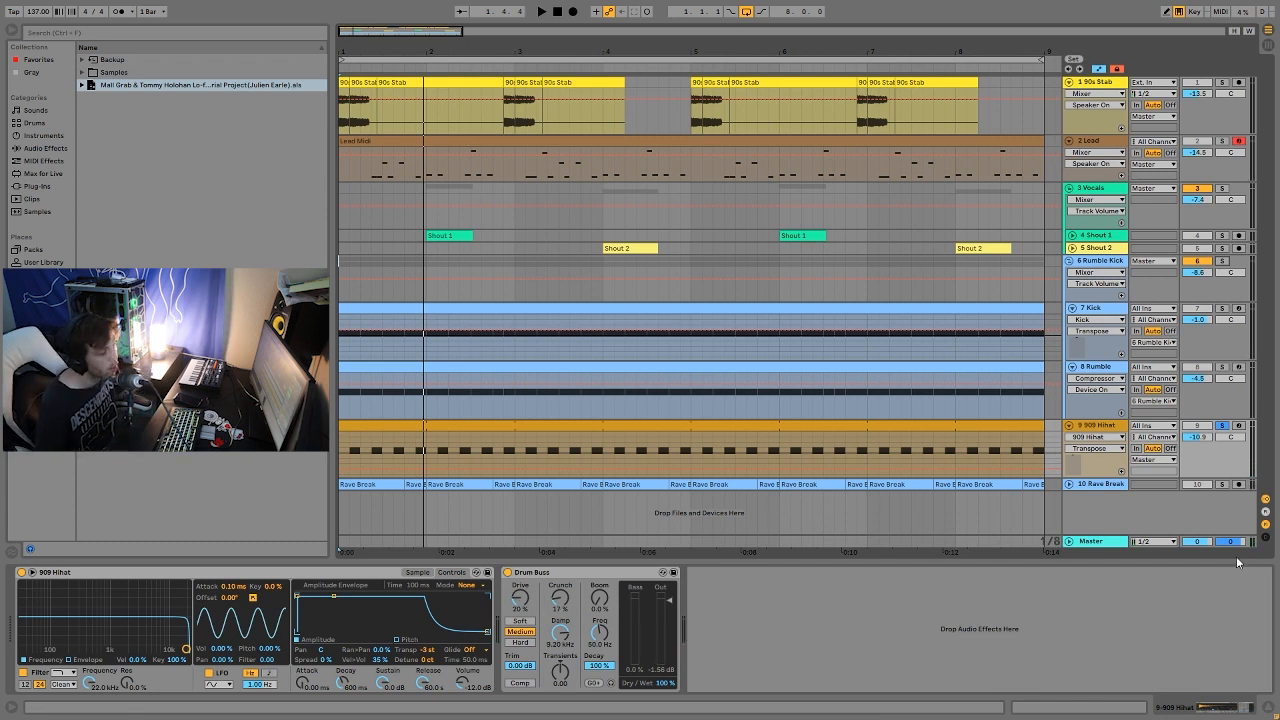
Solo and unfold the Rave Break track, select its first clip and play it from the start
{"action": "left_click", "coordinate": [1221, 484]}
{"action": "left_click", "coordinate": [1108, 486]}
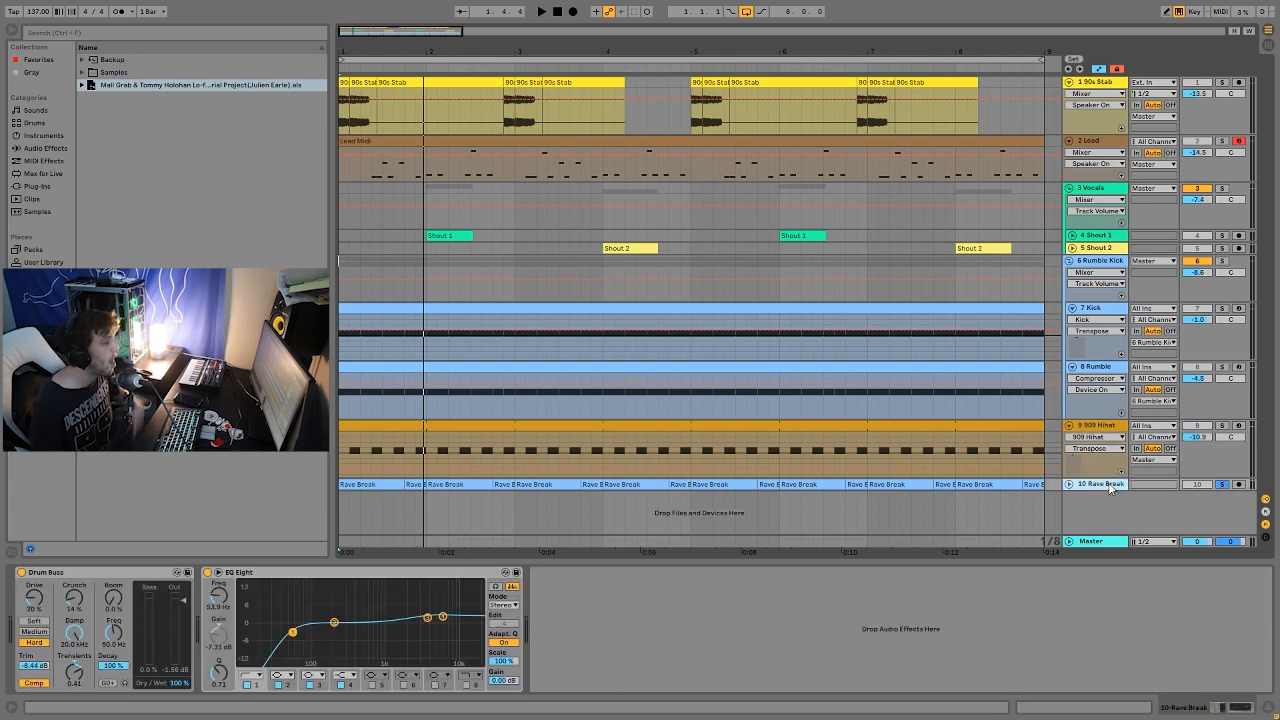
{"action": "left_click", "coordinate": [1070, 485]}
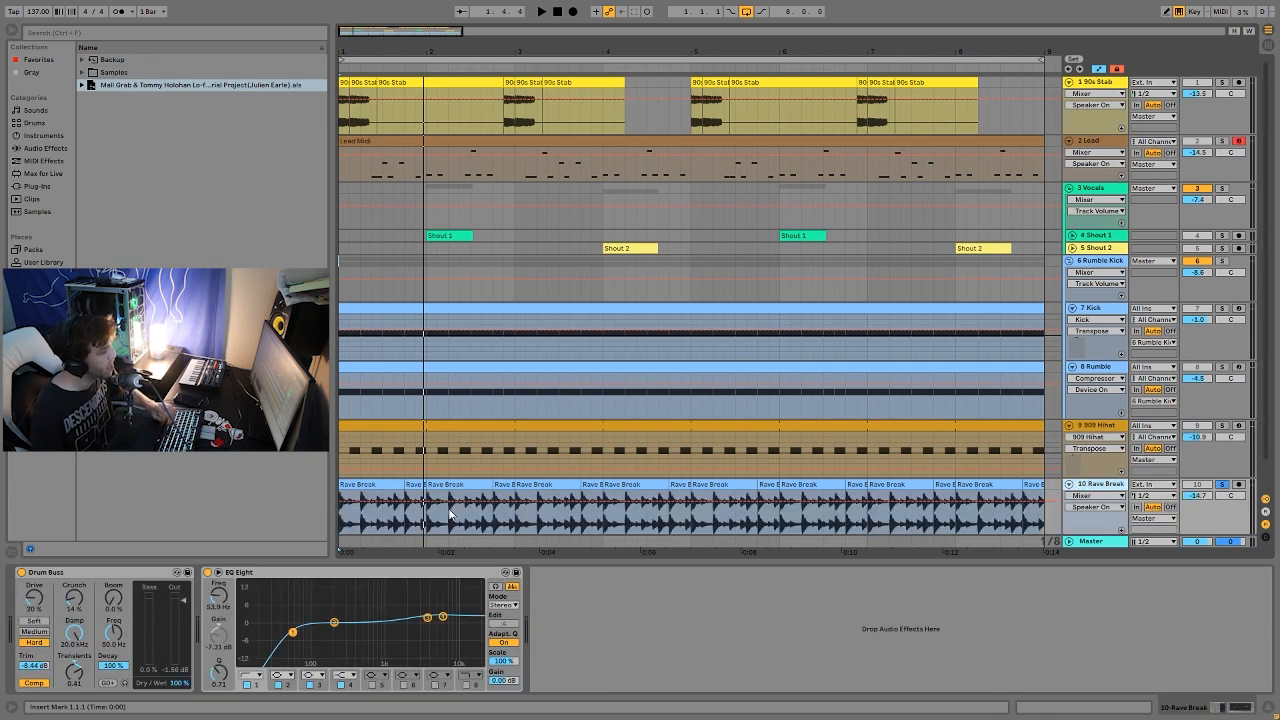
{"action": "left_click", "coordinate": [359, 484]}
{"action": "key", "text": "space"}
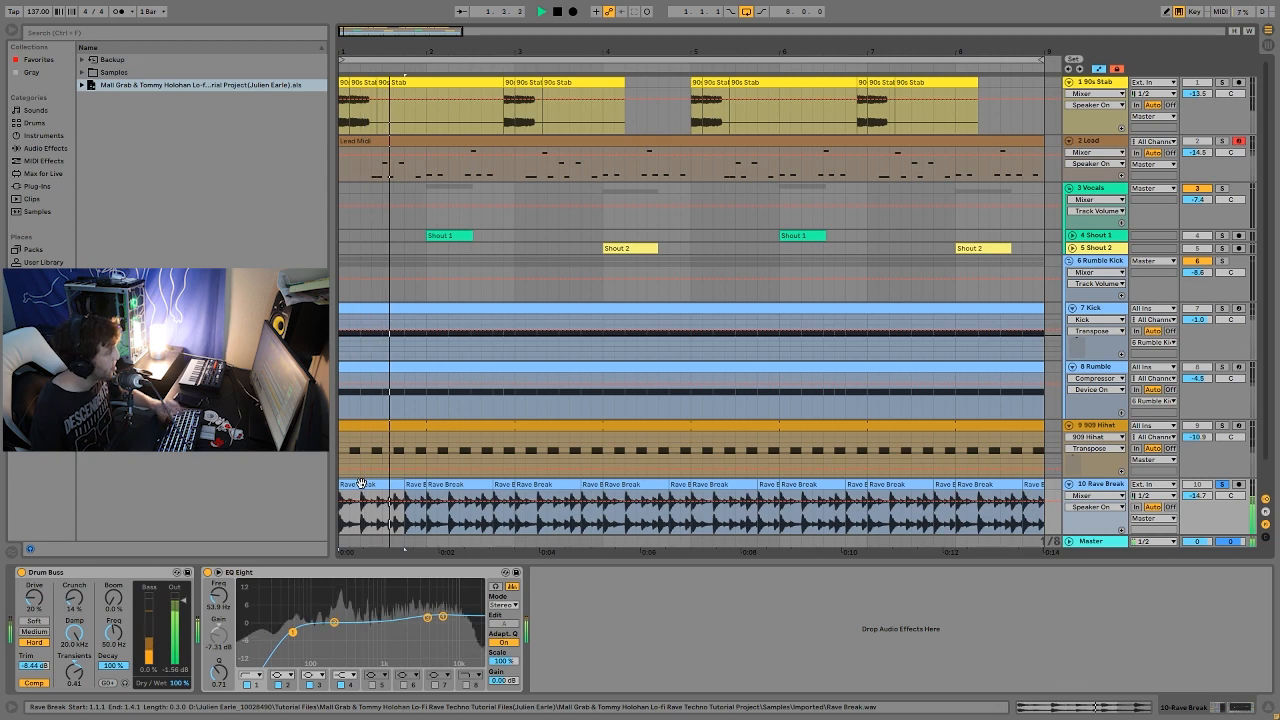
Show the first Rave Break clip's sample file in the browser and play the soloed track
{"action": "right_click", "coordinate": [361, 484]}
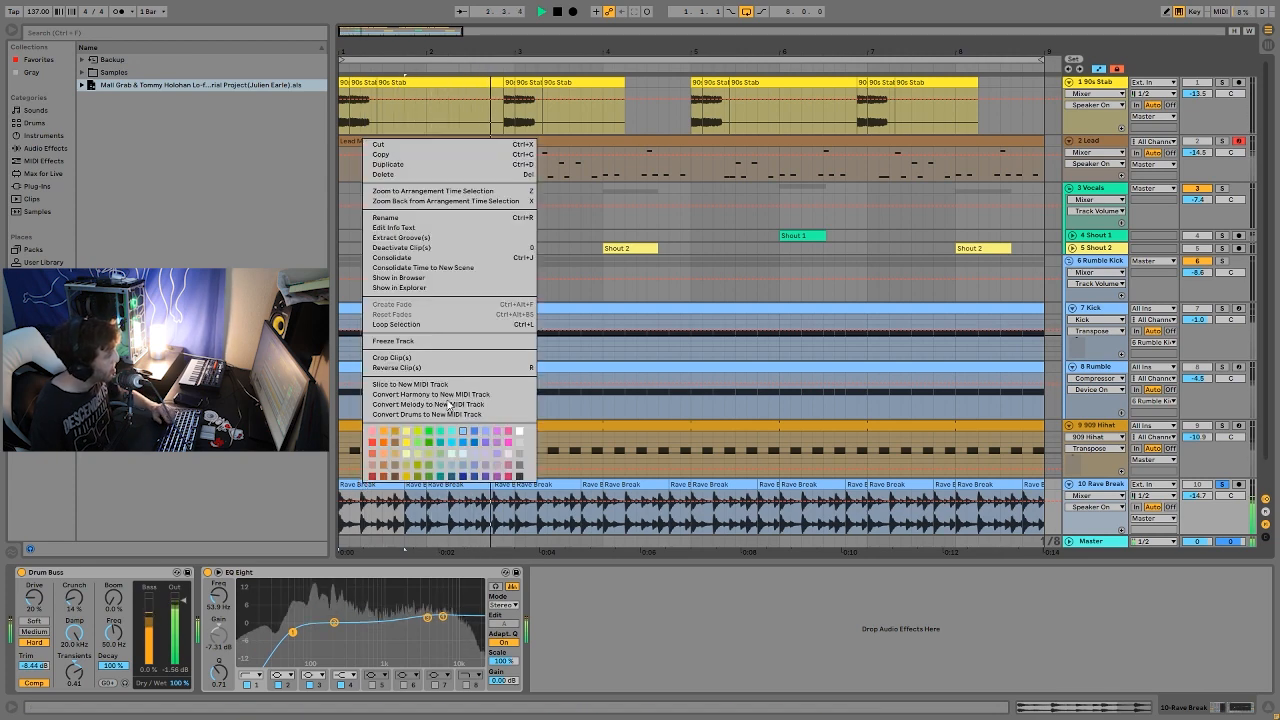
{"action": "left_click", "coordinate": [410, 283]}
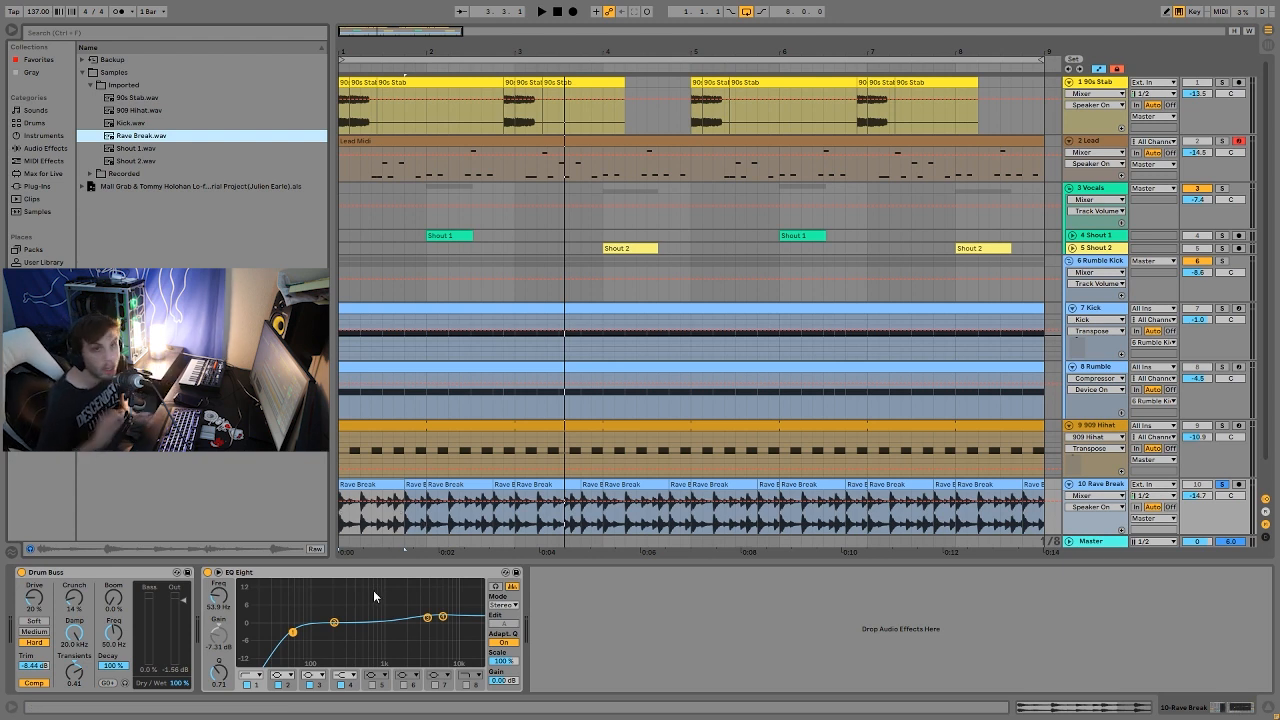
{"action": "key", "text": "space"}
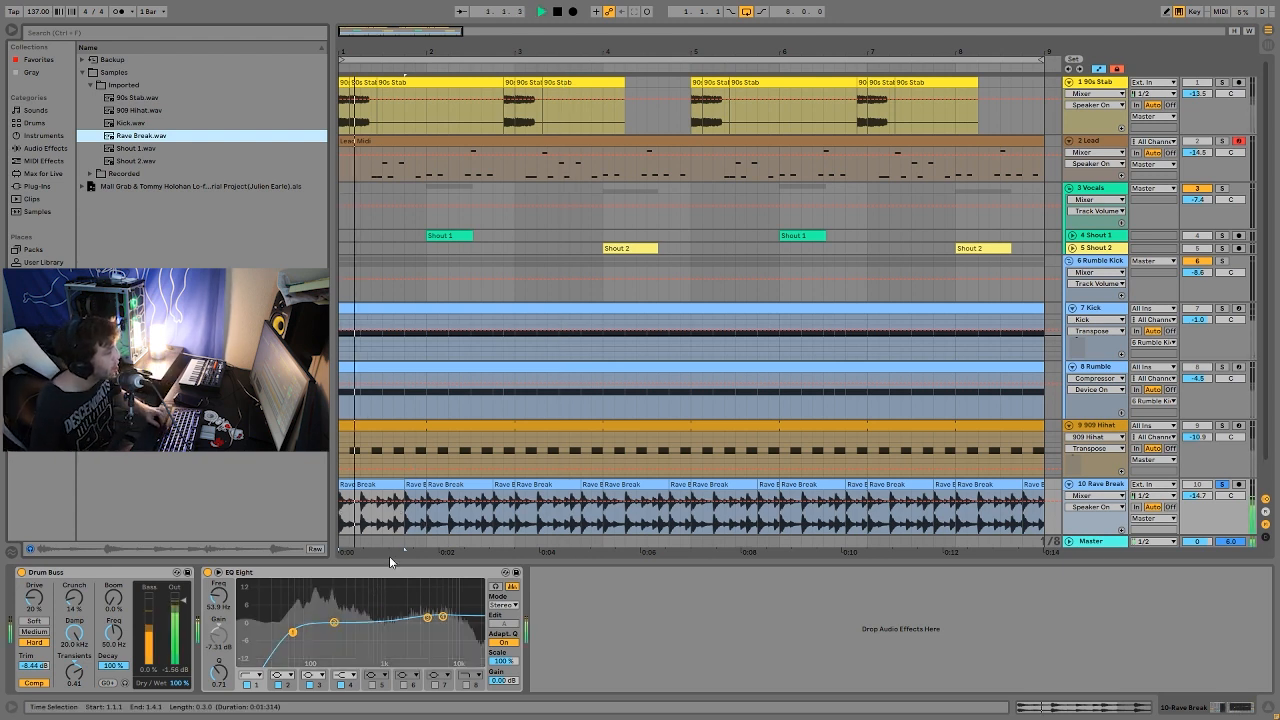
{"action": "key", "text": "space"}
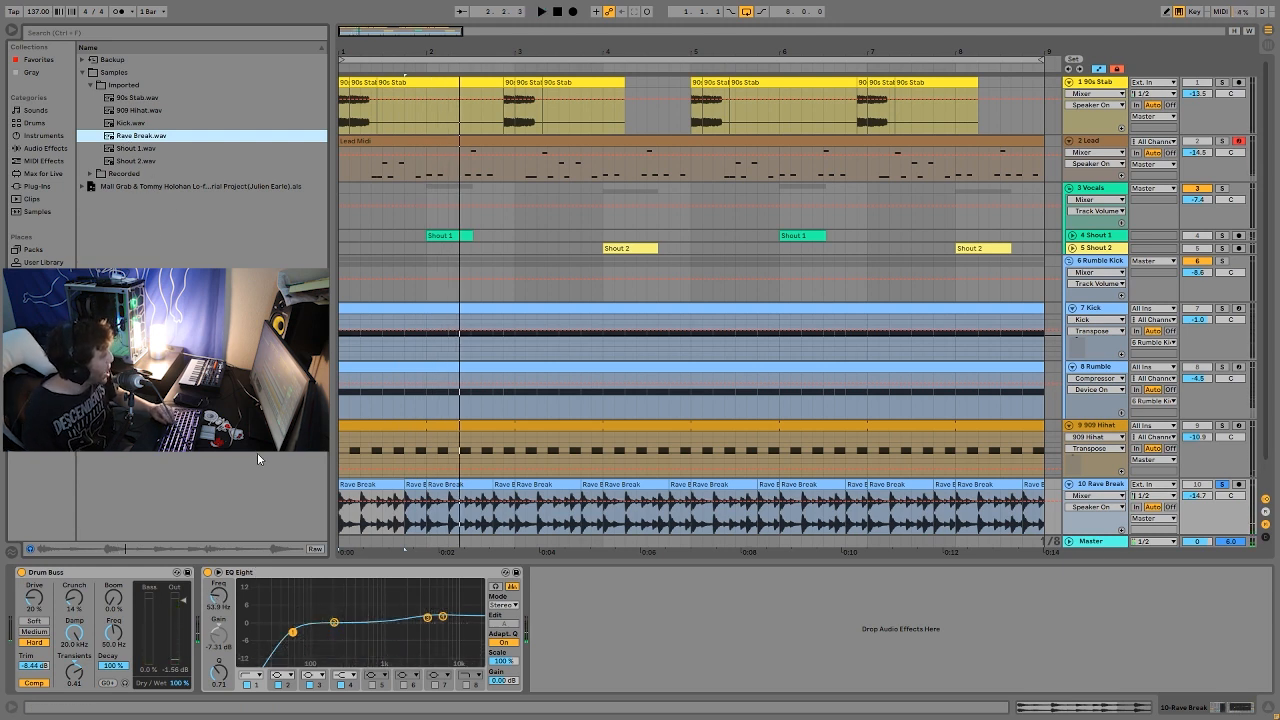
Mark the one-beat section from 1.2.1 to 1.3.1 in the first Rave Break clip, reselect the whole clip and play the chopped break
{"action": "left_click", "coordinate": [366, 511]}
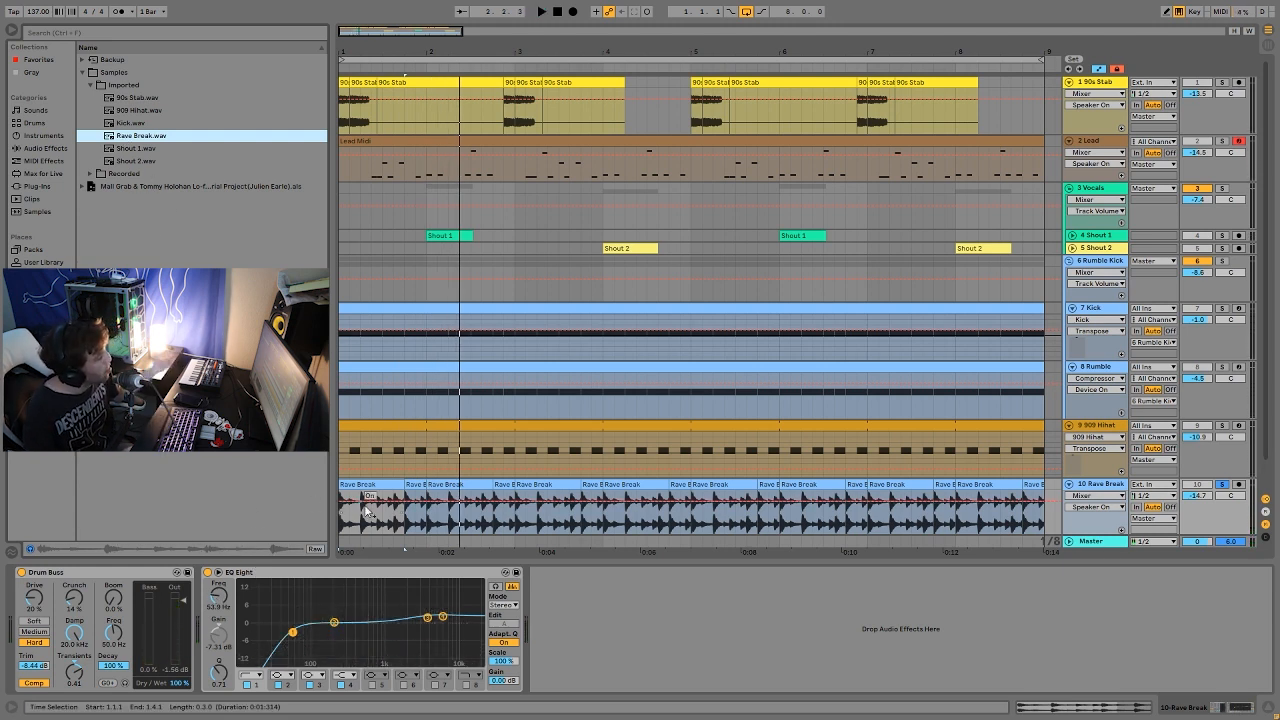
{"action": "left_click_drag", "start_coordinate": [360, 520], "coordinate": [380, 484]}
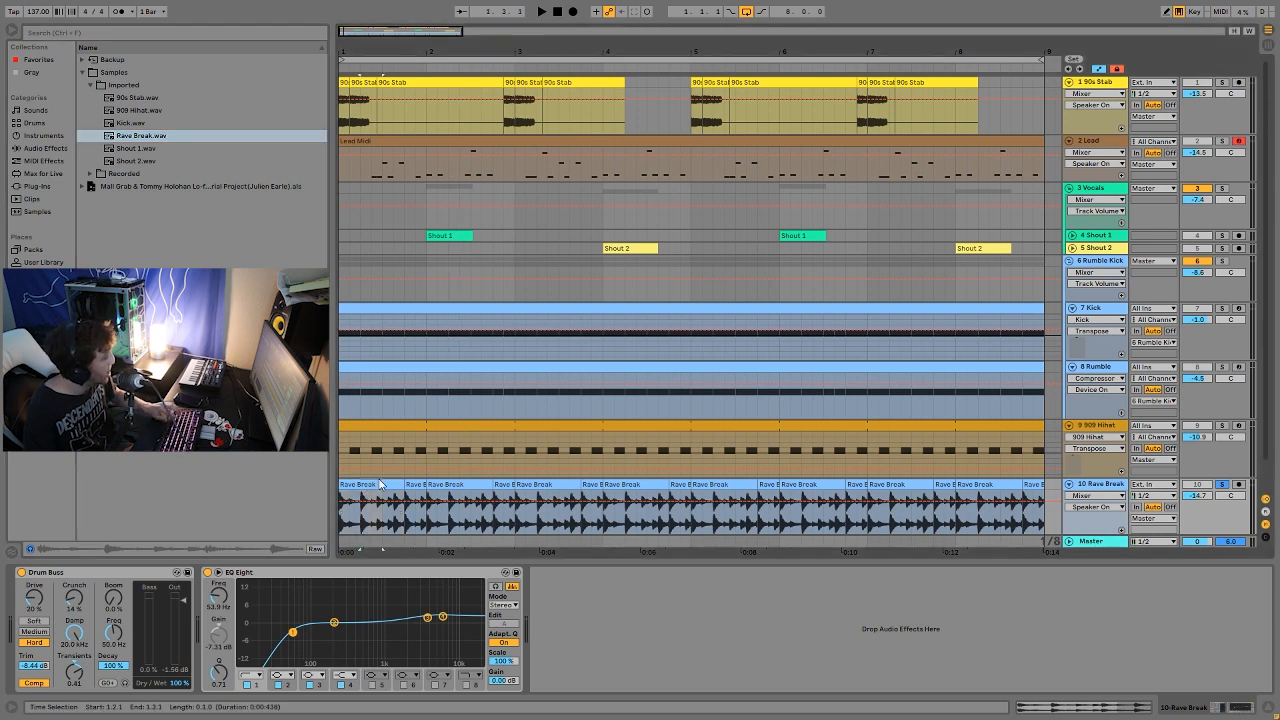
{"action": "left_click", "coordinate": [373, 525]}
{"action": "key", "text": "space"}
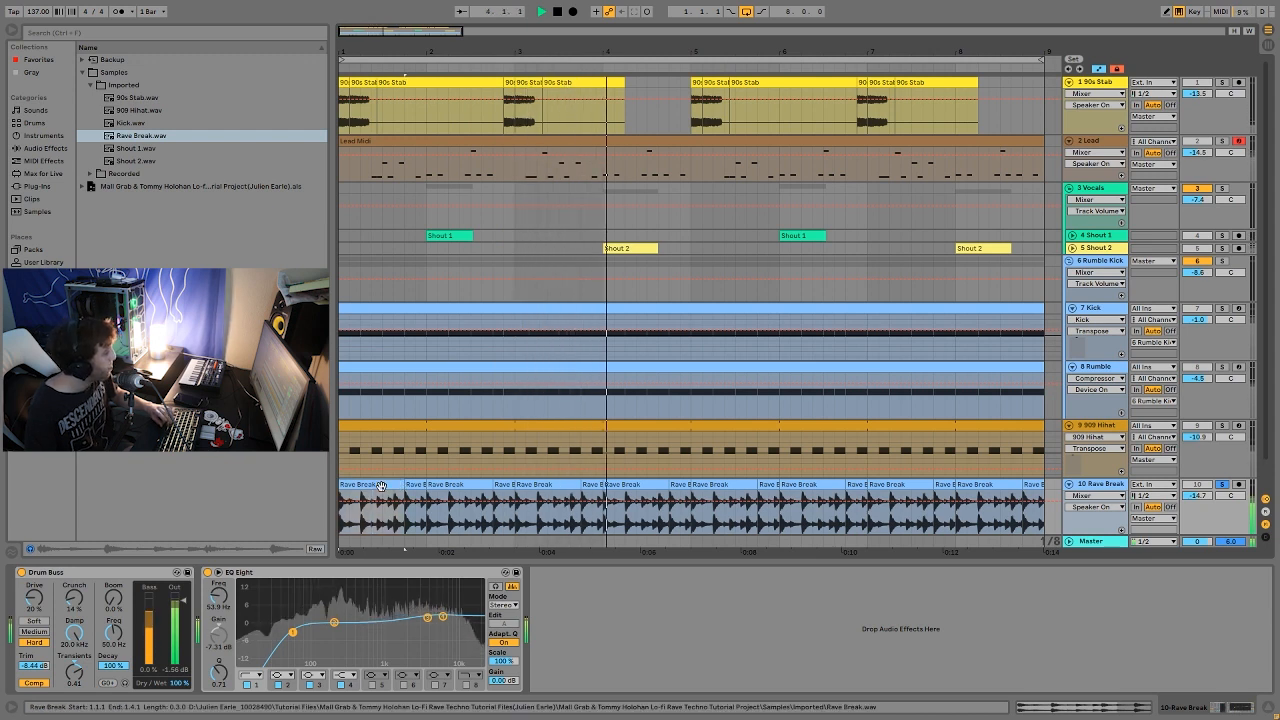
{"action": "key", "text": "space"}
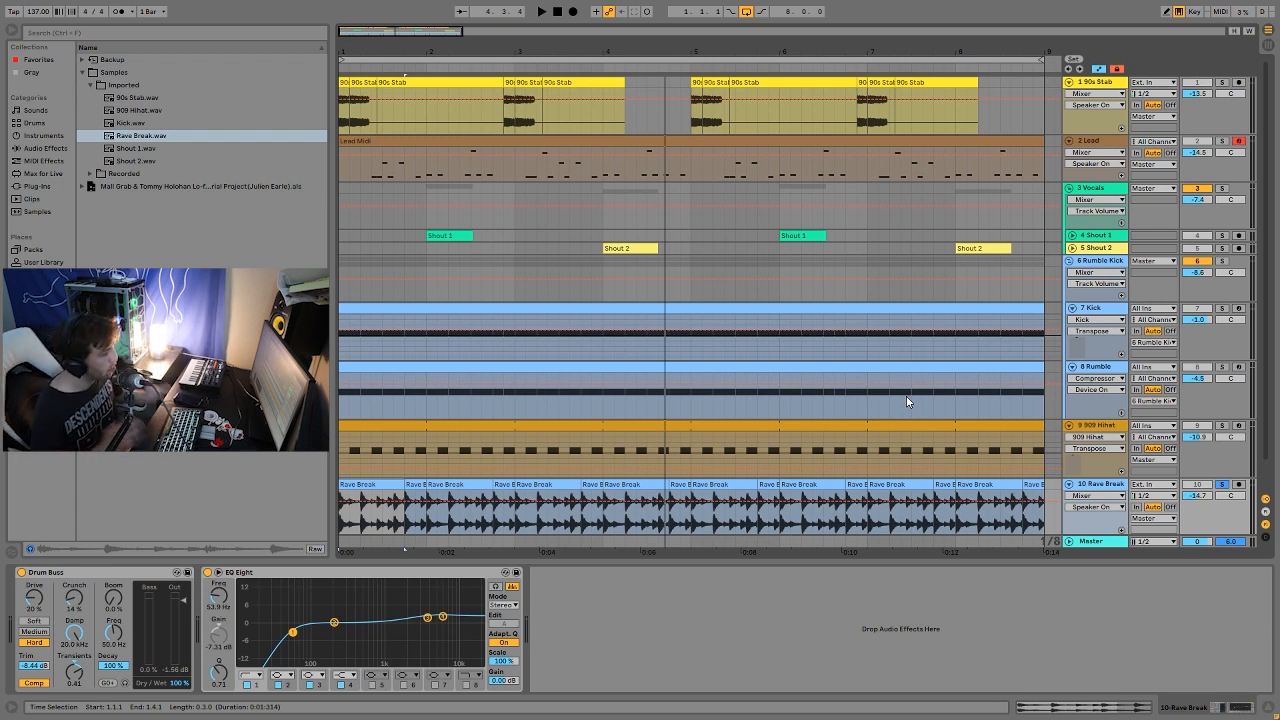
Play the Rave Break with its Drum Buss compressor switched off, and switch it back on for comparison
{"action": "left_click", "coordinate": [1112, 486]}
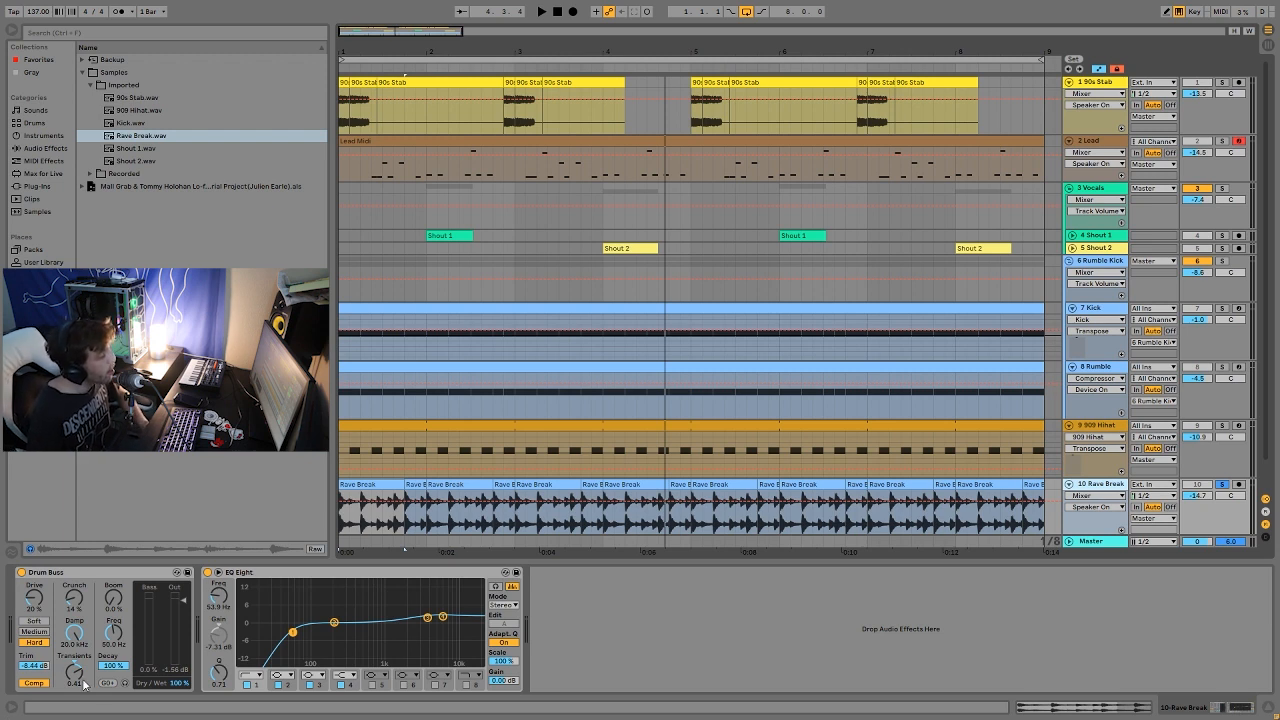
{"action": "left_click", "coordinate": [24, 684]}
{"action": "key", "text": "space"}
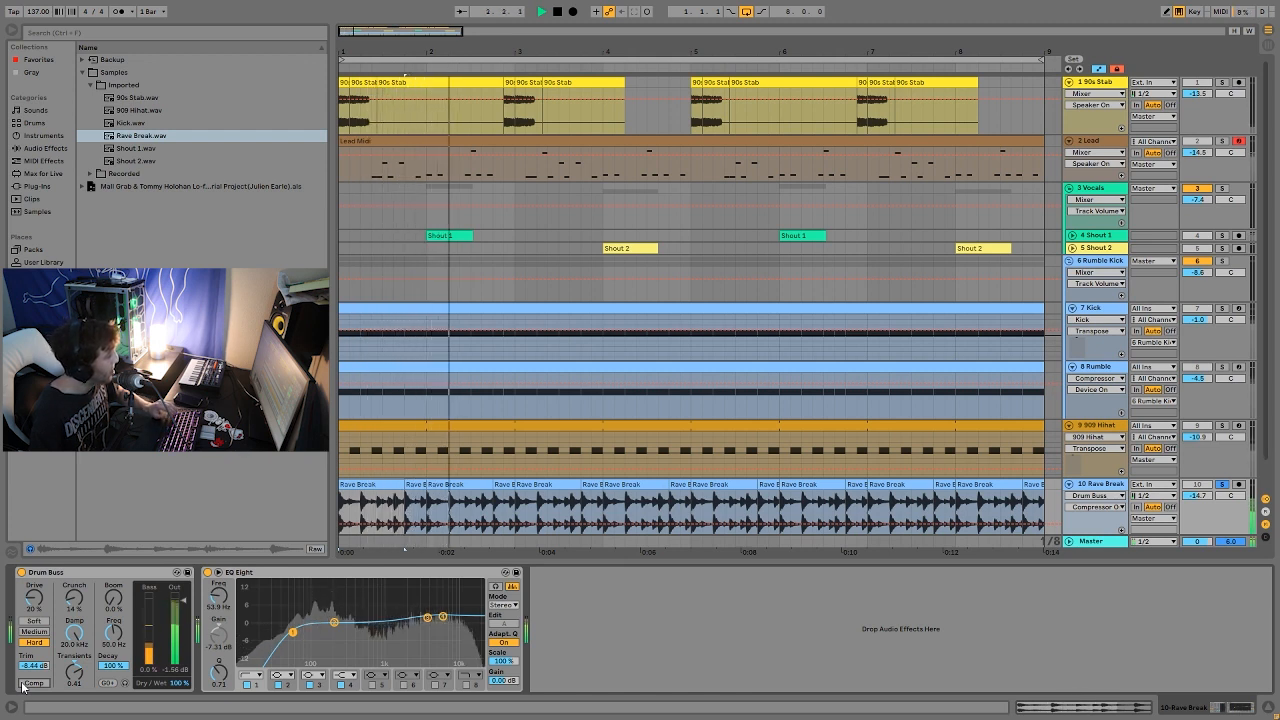
{"action": "left_click", "coordinate": [24, 684]}
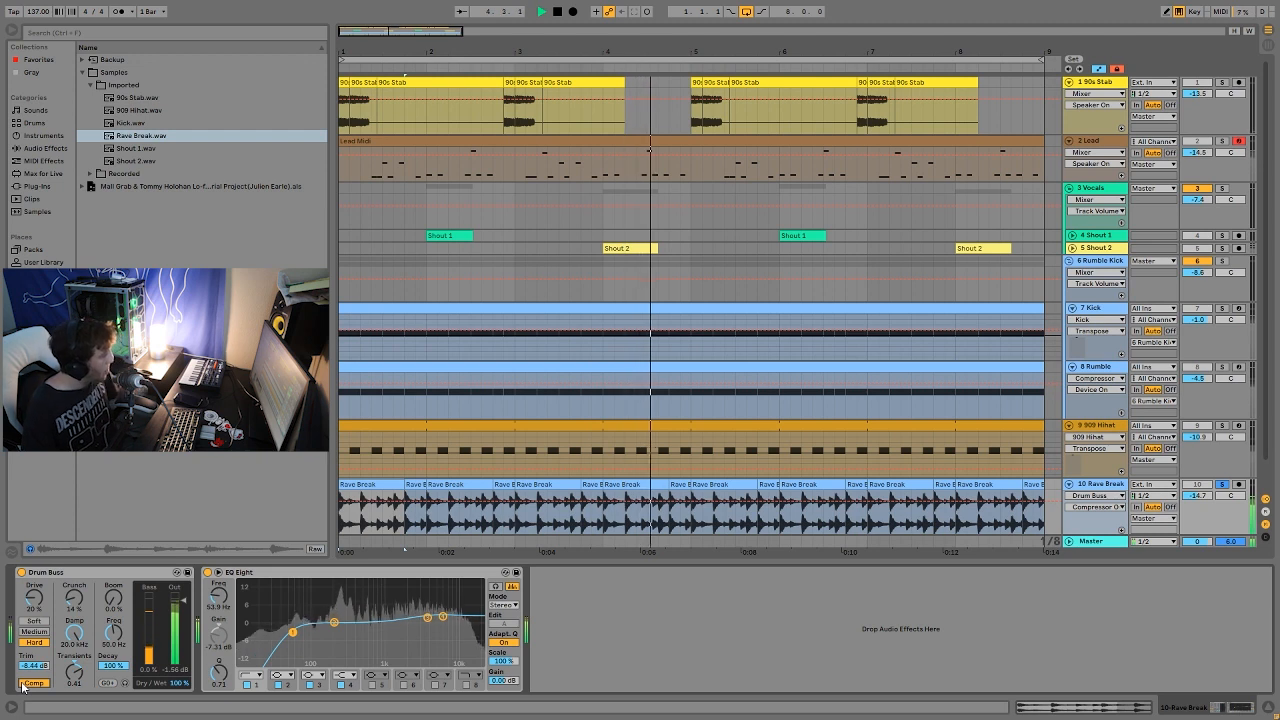
{"action": "key", "text": "space"}
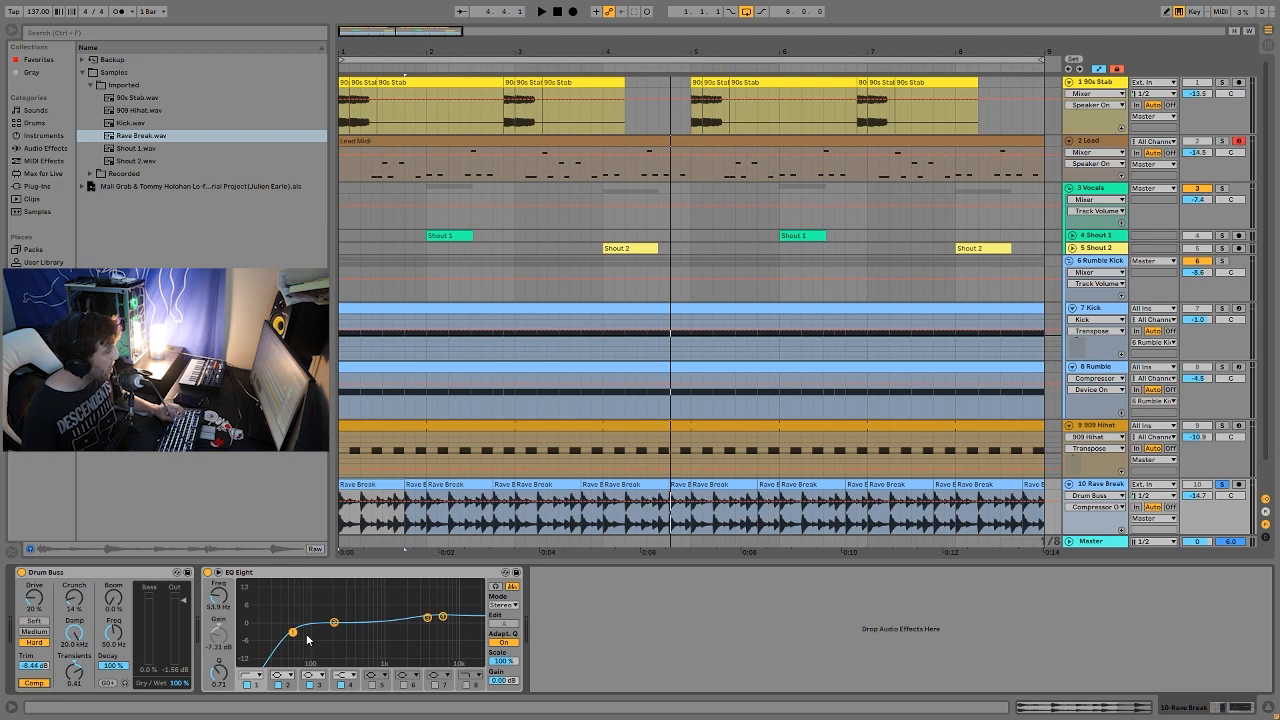
Play the Rave Break alone, unsolo it to hear it in the full mix, and solo it again
{"action": "key", "text": "space"}
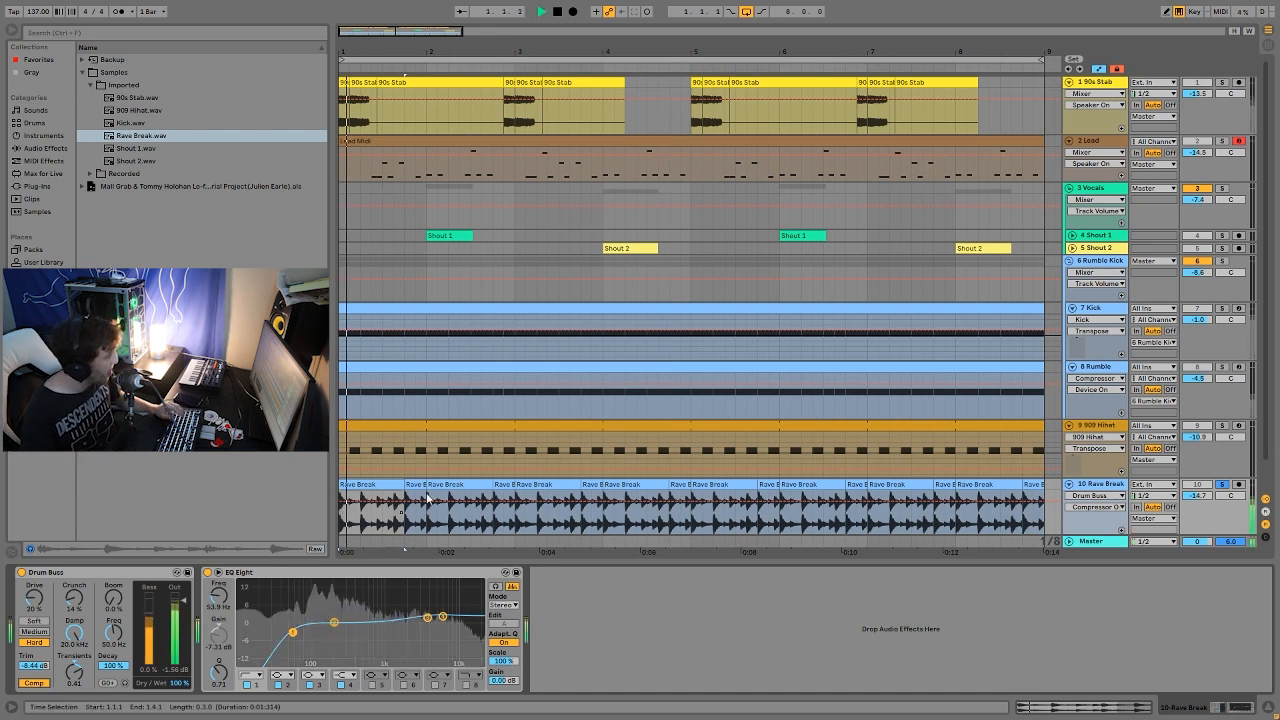
{"action": "left_click", "coordinate": [1222, 485]}
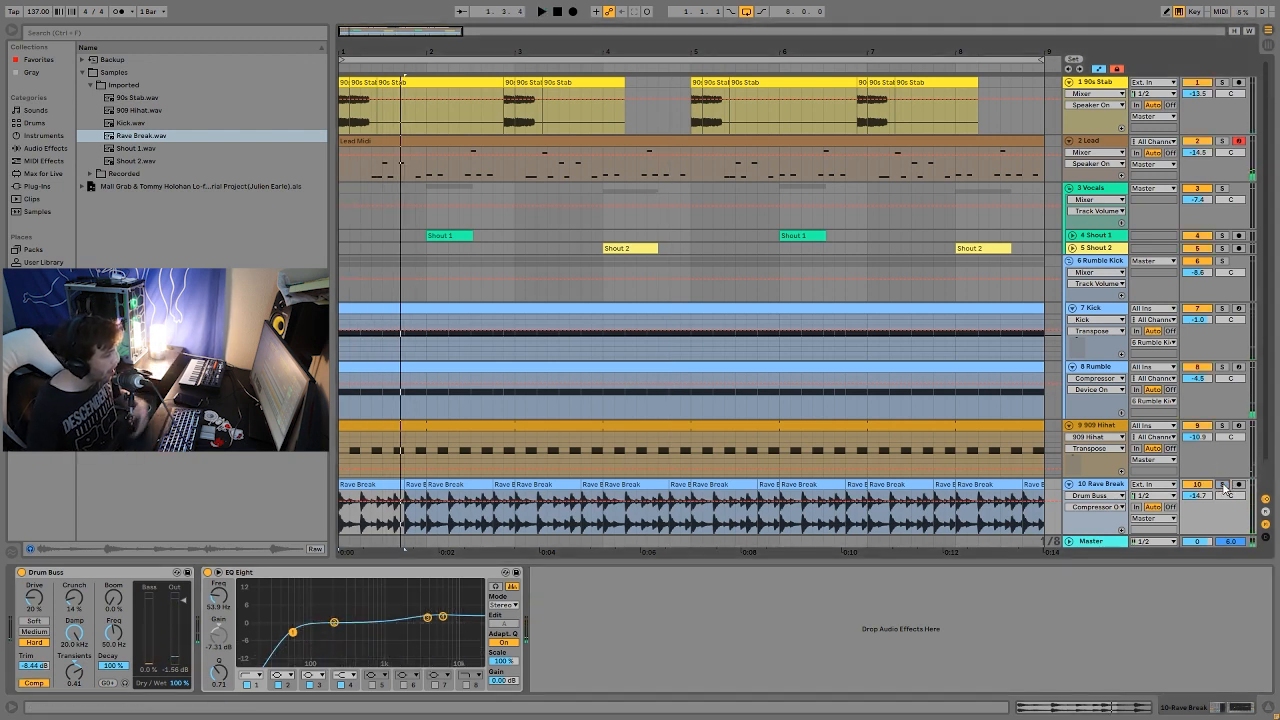
{"action": "key", "text": "space"}
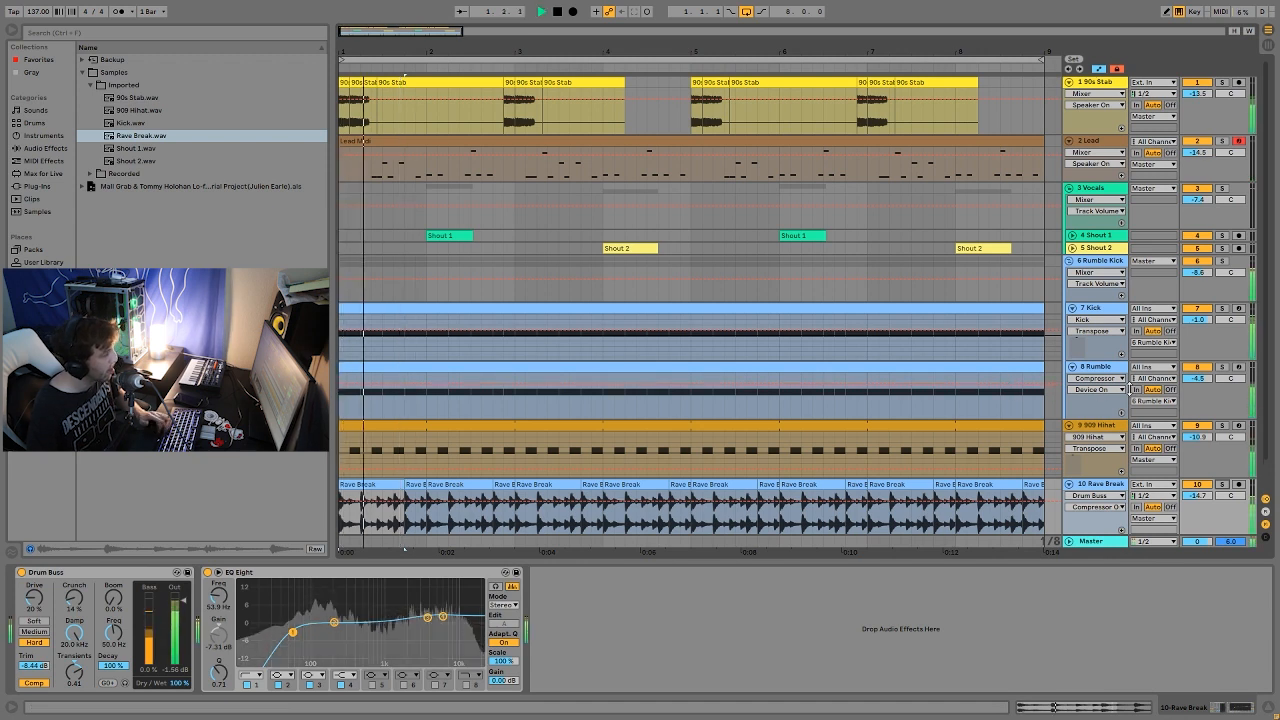
{"action": "left_click", "coordinate": [1222, 485]}
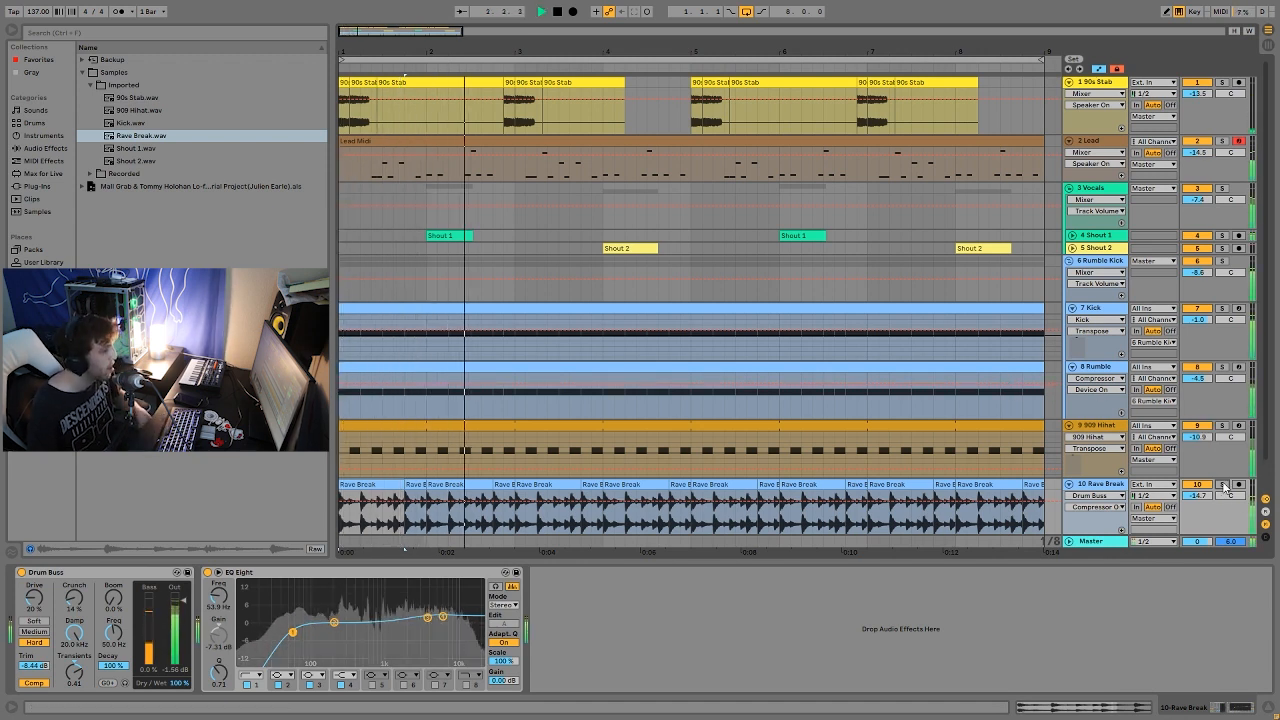
{"action": "key", "text": "space"}
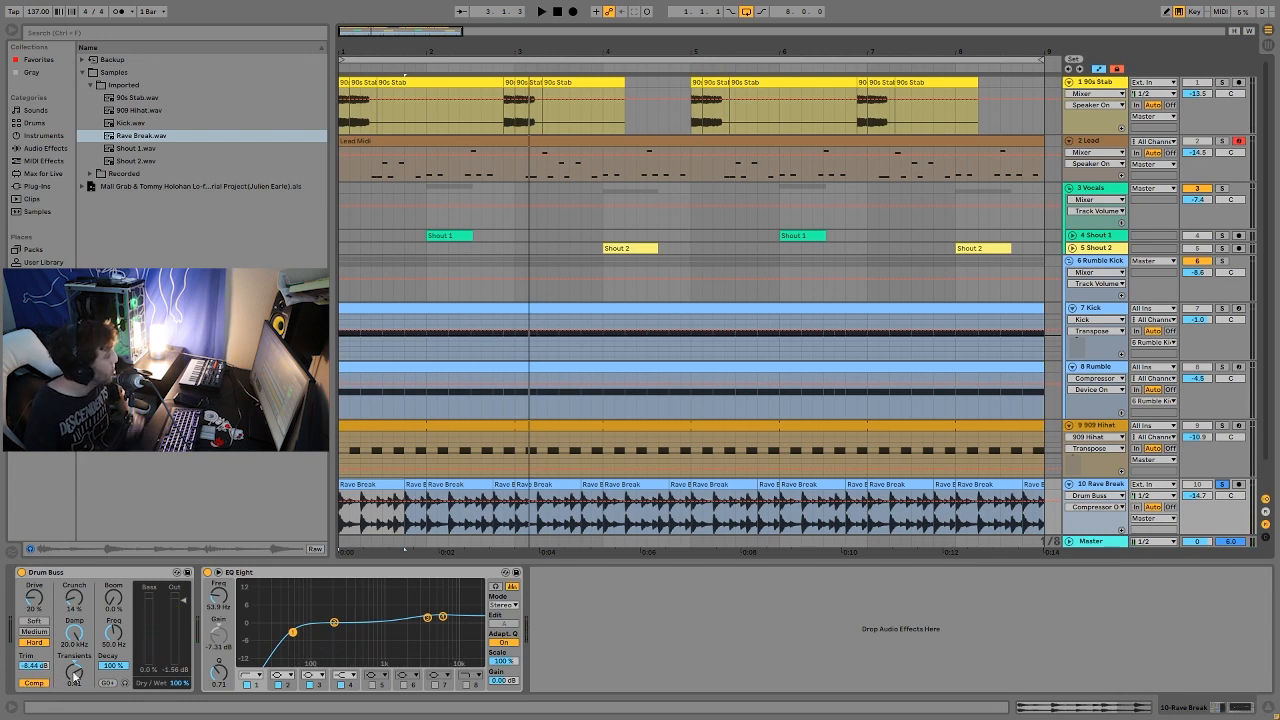
Try the Rave Break with its Drum Buss Trim reset to 0.00 dB, and undo the change
{"action": "key", "text": "space"}
{"action": "left_click", "coordinate": [35, 666]}
{"action": "key", "text": "Delete"}
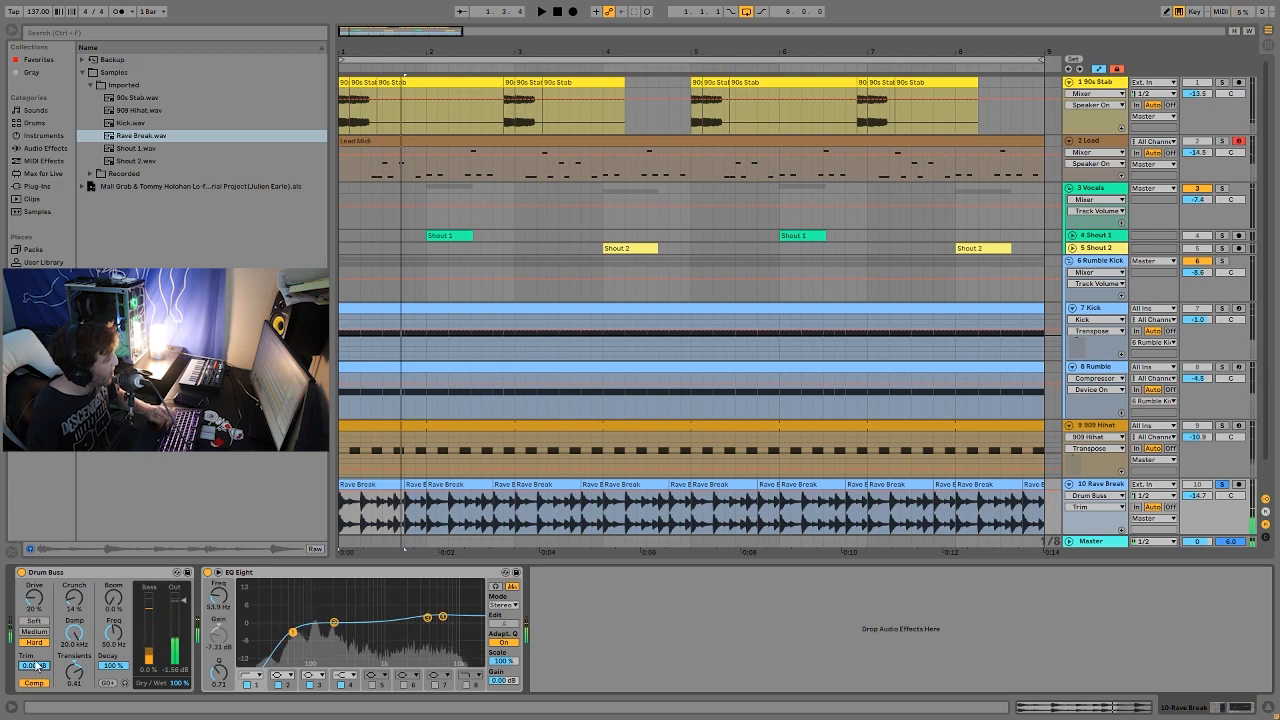
{"action": "key", "text": "space"}
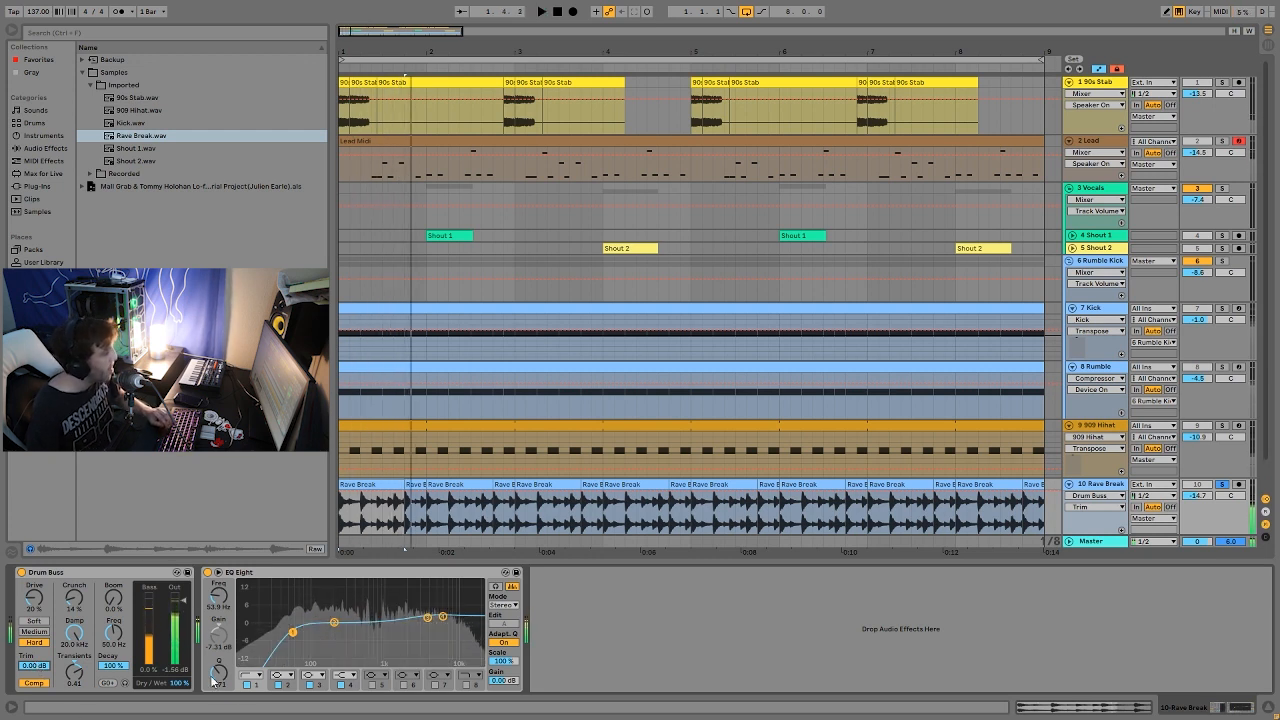
{"action": "key", "text": "ctrl+z"}
Play the Rave Break with its EQ Eight, and again with the Rumble Kick group soloed alongside it
{"action": "key", "text": "space"}
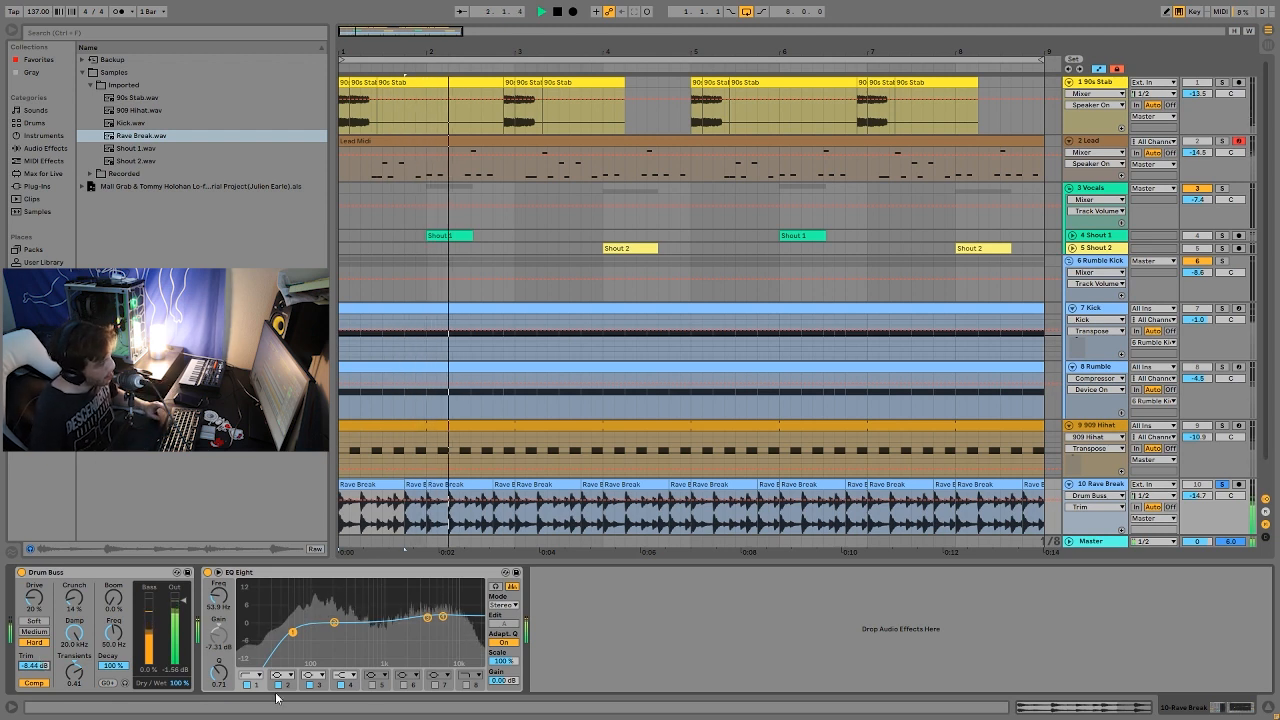
{"action": "key", "text": "space"}
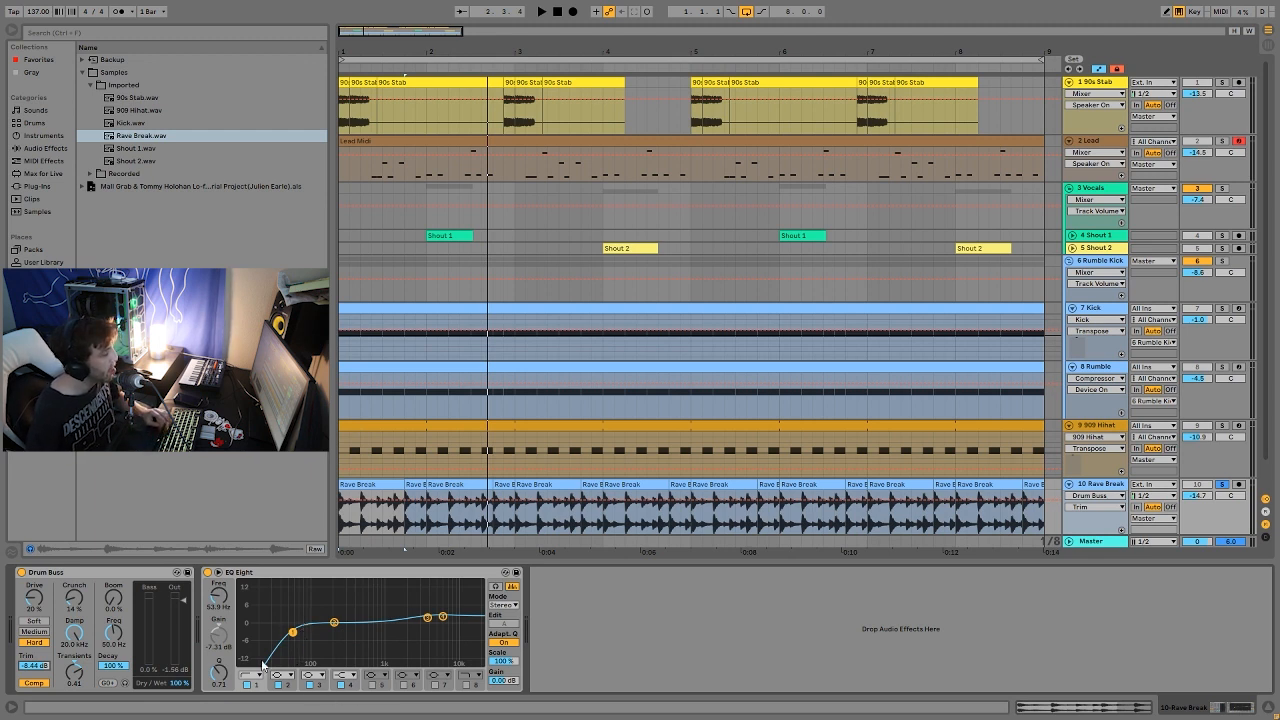
{"action": "key", "text": "space"}
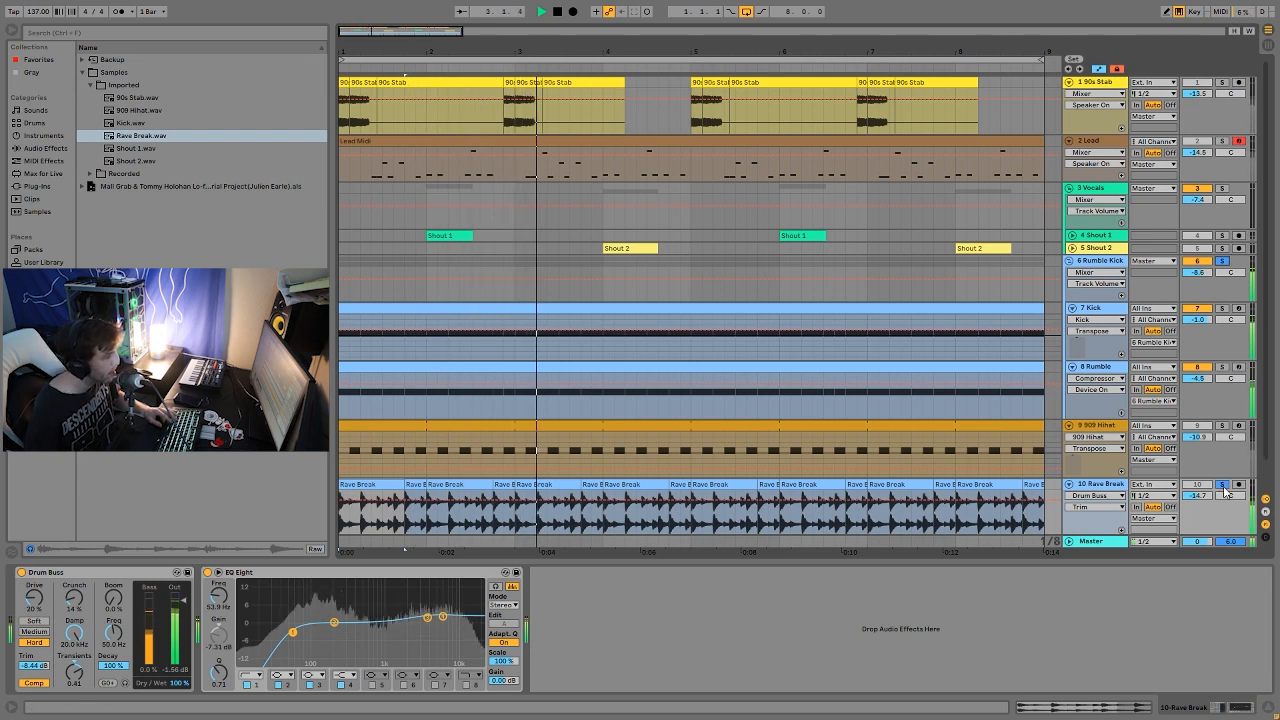
{"action": "key", "text": "space"}
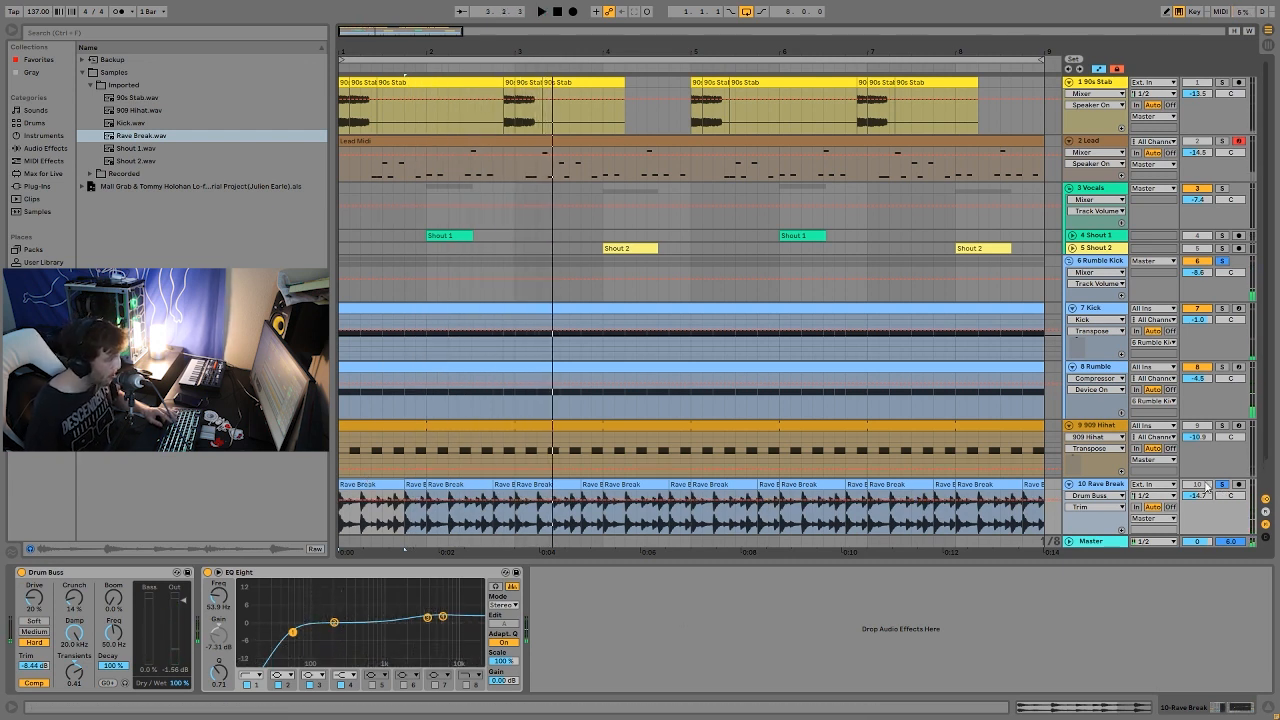
Clear the solos, play the full mix, and stop playback with the position returned to the start
{"action": "left_click", "coordinate": [1221, 484]}
{"action": "key", "text": "space"}
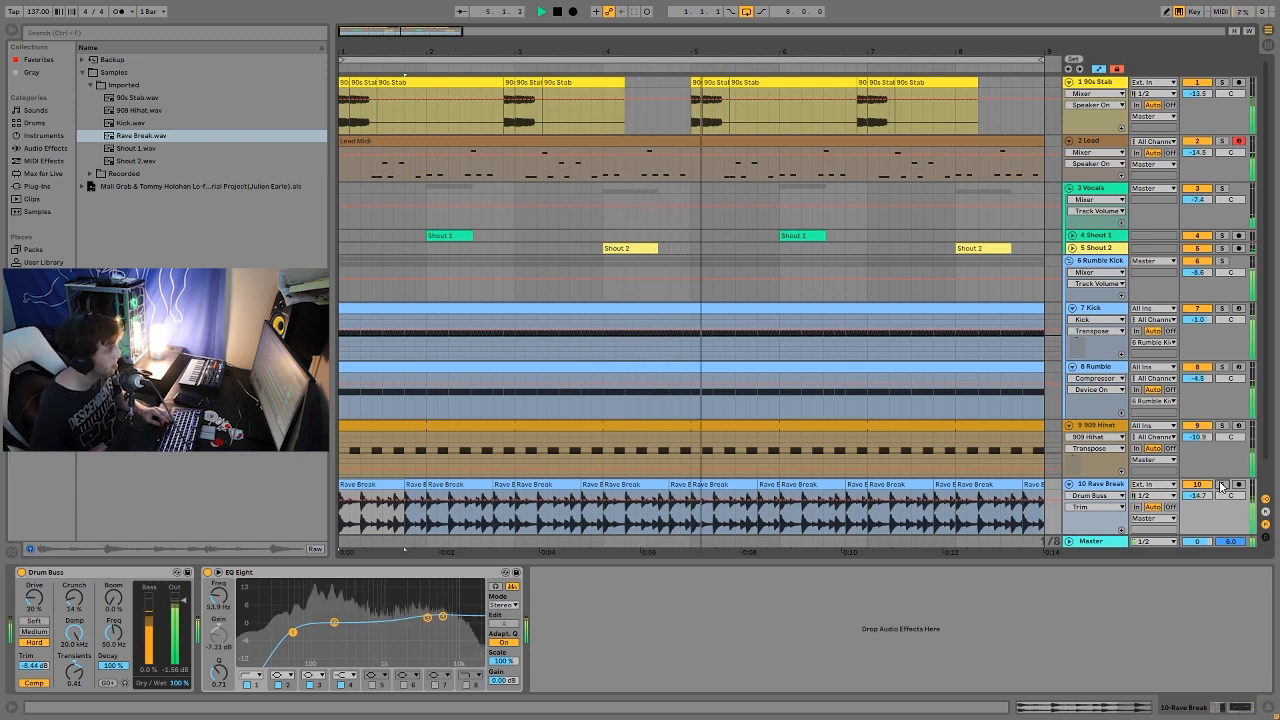
{"action": "key", "text": "space"}
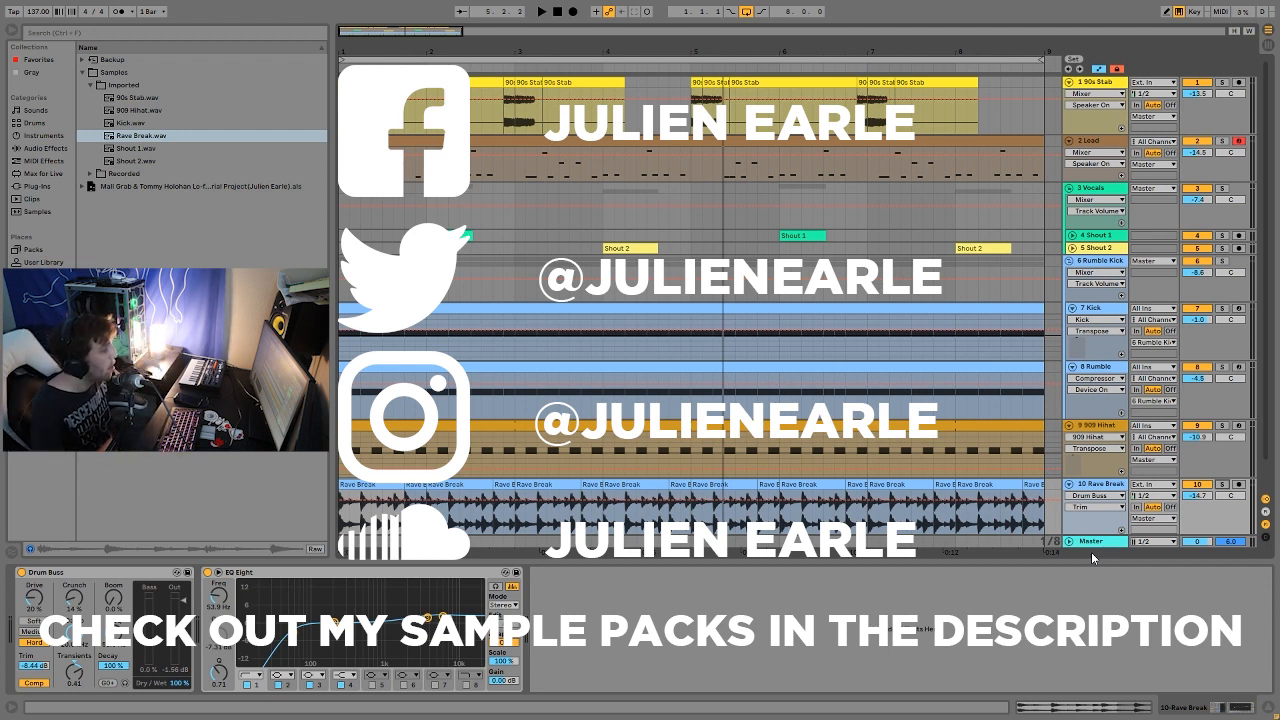
{"action": "left_click", "coordinate": [557, 12]}
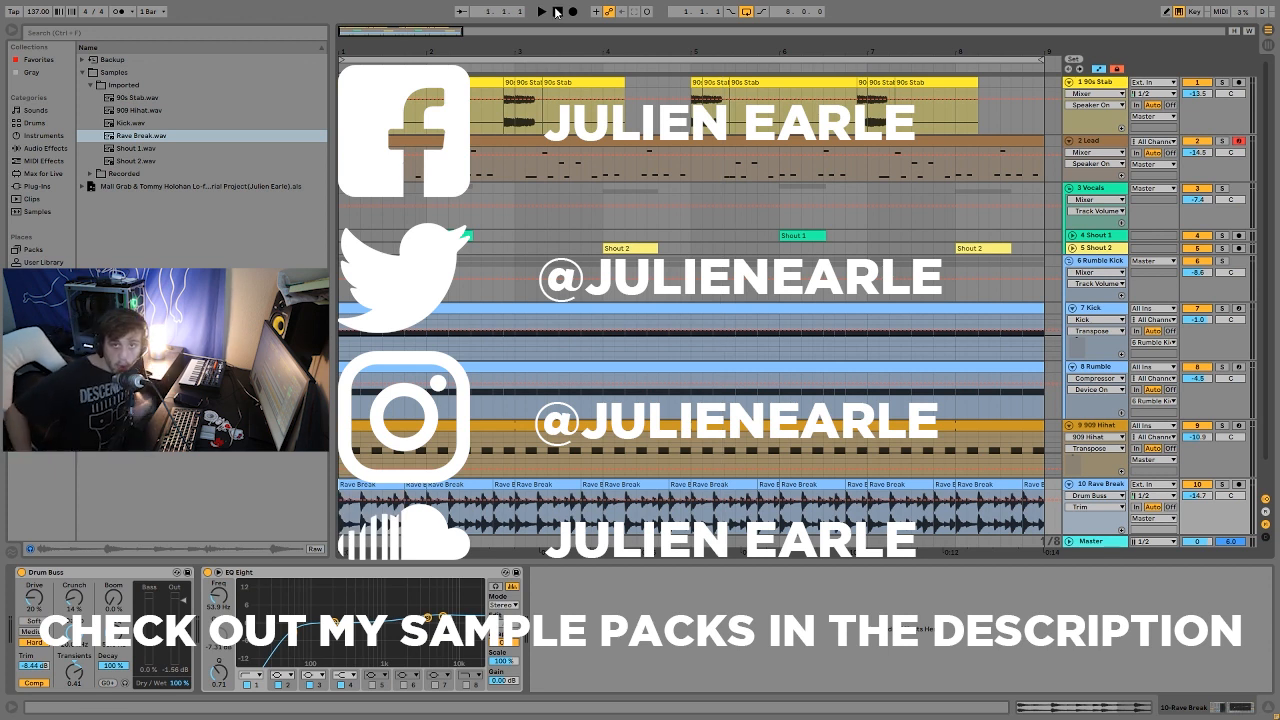